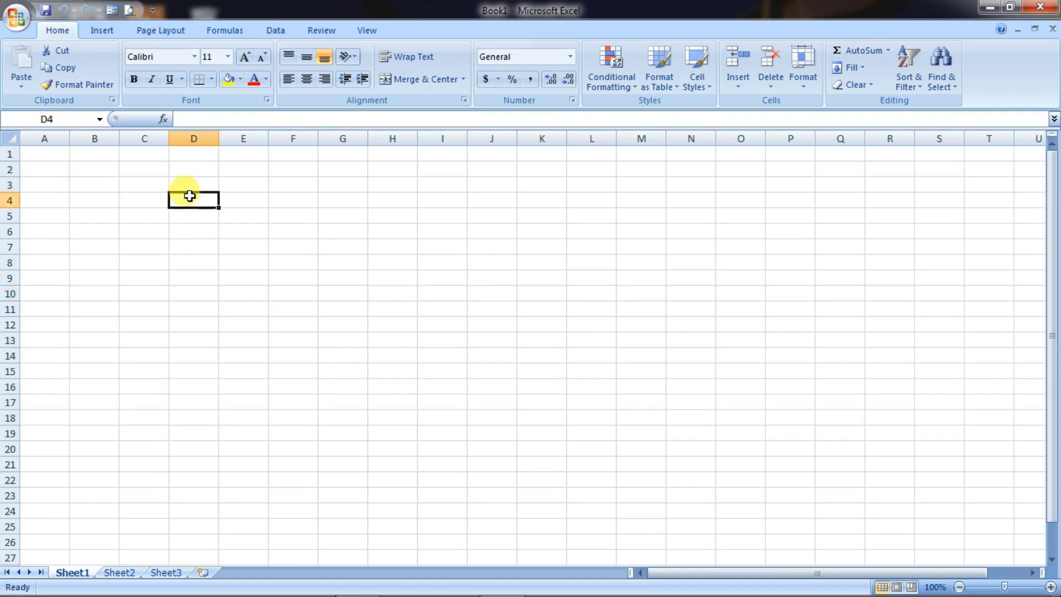
{"action": "left_click", "coordinate": [509, 198]}
{"action": "left_click", "coordinate": [640, 200]}
{"action": "left_click", "coordinate": [471, 304]}
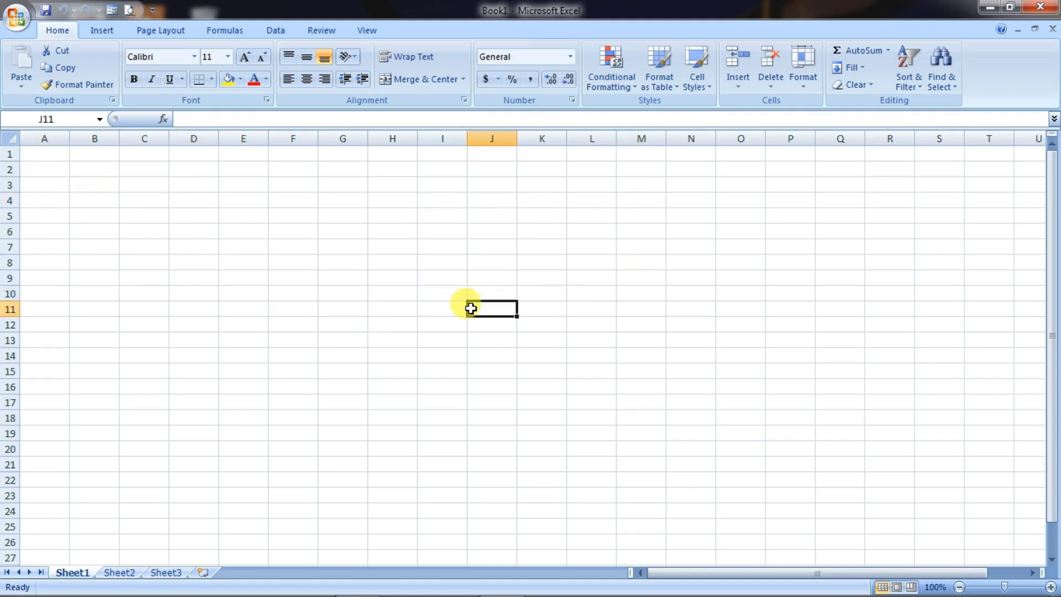
{"action": "left_click", "coordinate": [320, 262]}
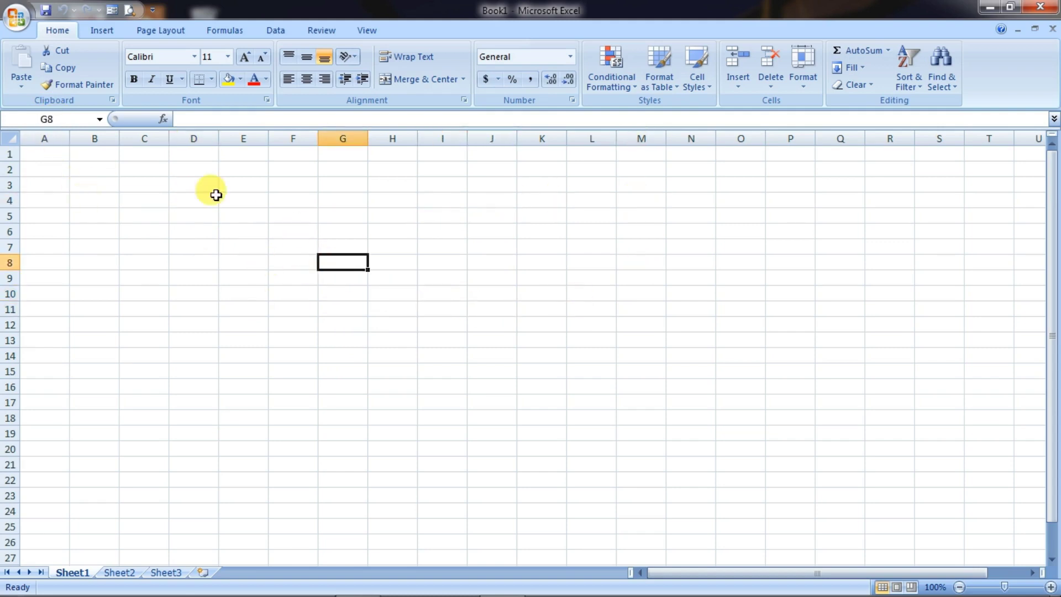
Step: Go directly to cell H11 by entering its cell reference
{"action": "left_click", "coordinate": [62, 120]}
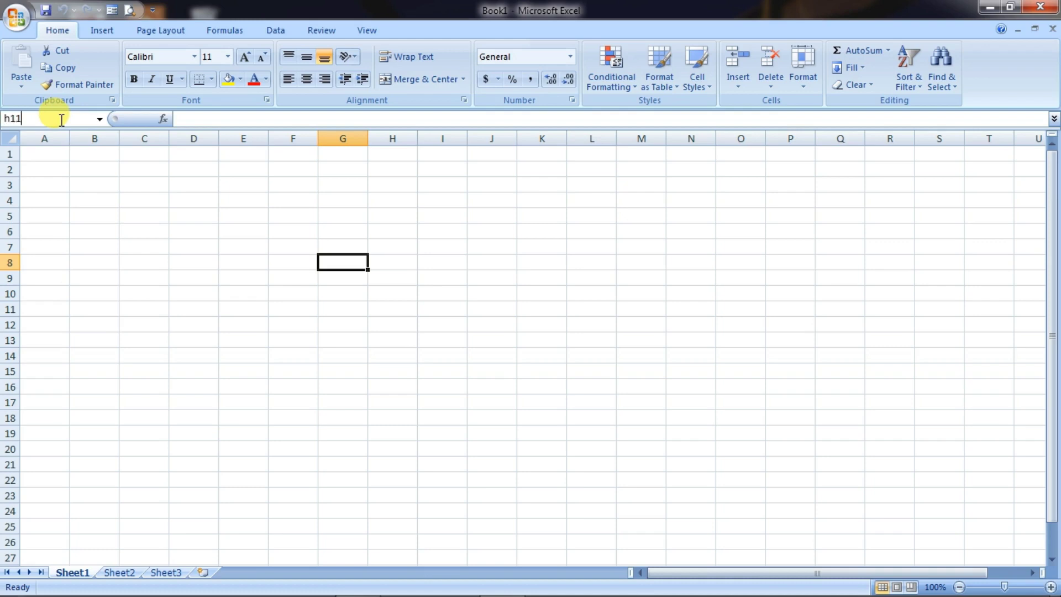
{"action": "key", "text": "Return"}
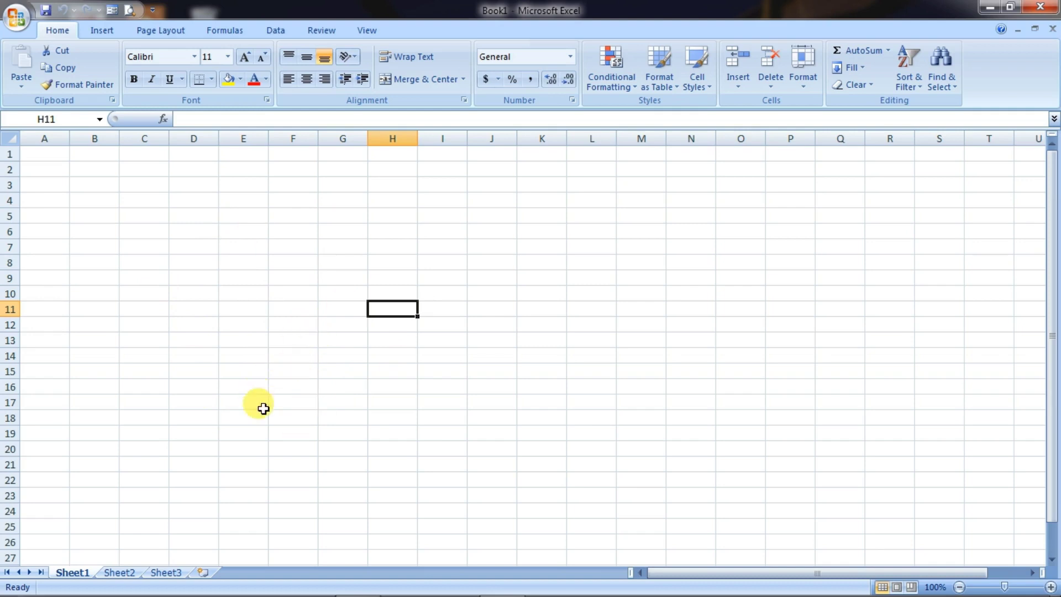
Step: Enter the headings Sr. No., Name, DOB, Account No., Mobile No. and Enrollment No. across row 5, starting in C5
{"action": "scroll", "coordinate": [188, 243], "scroll_direction": "up", "scroll_amount": 2}
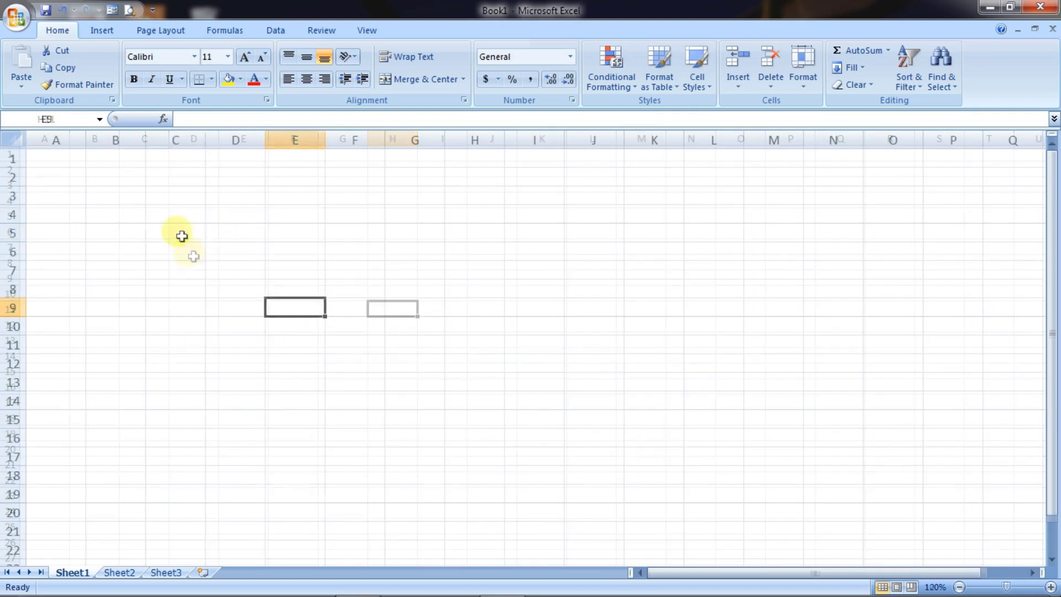
{"action": "left_click", "coordinate": [193, 236]}
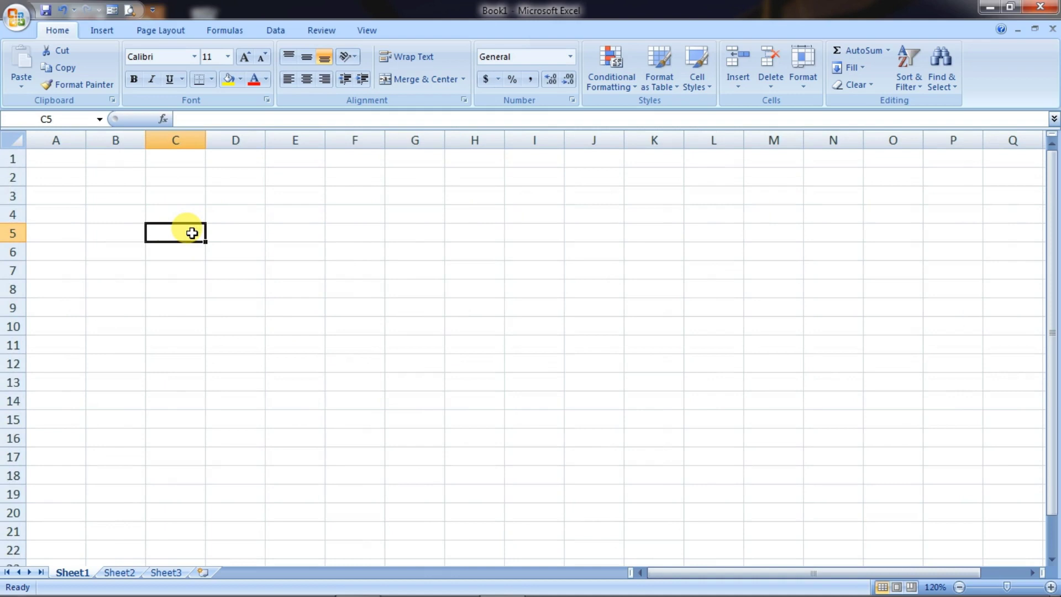
{"action": "type", "text": "Sr. No."}
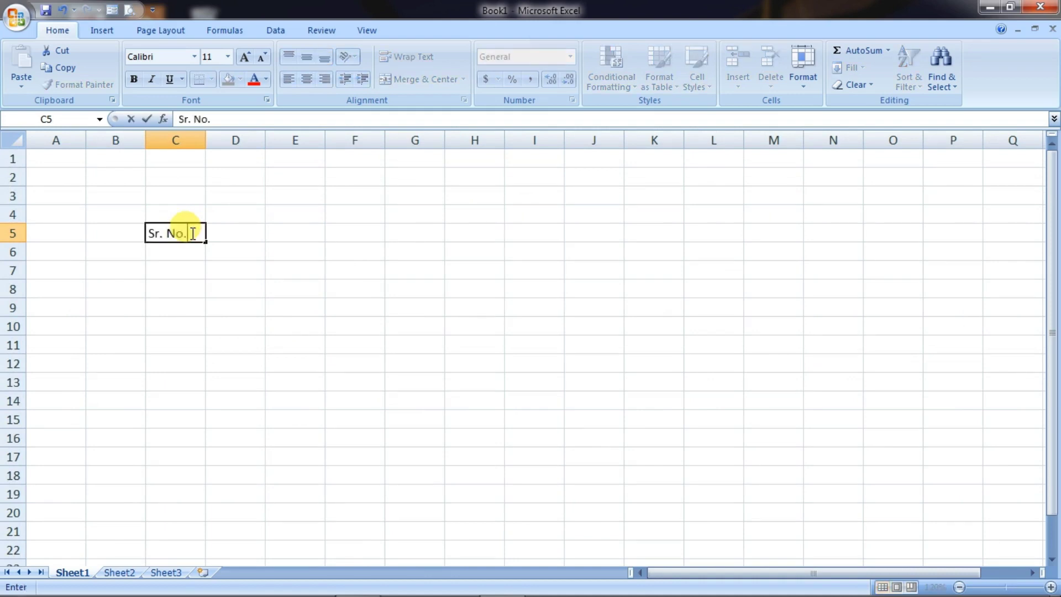
{"action": "key", "text": "Tab"}
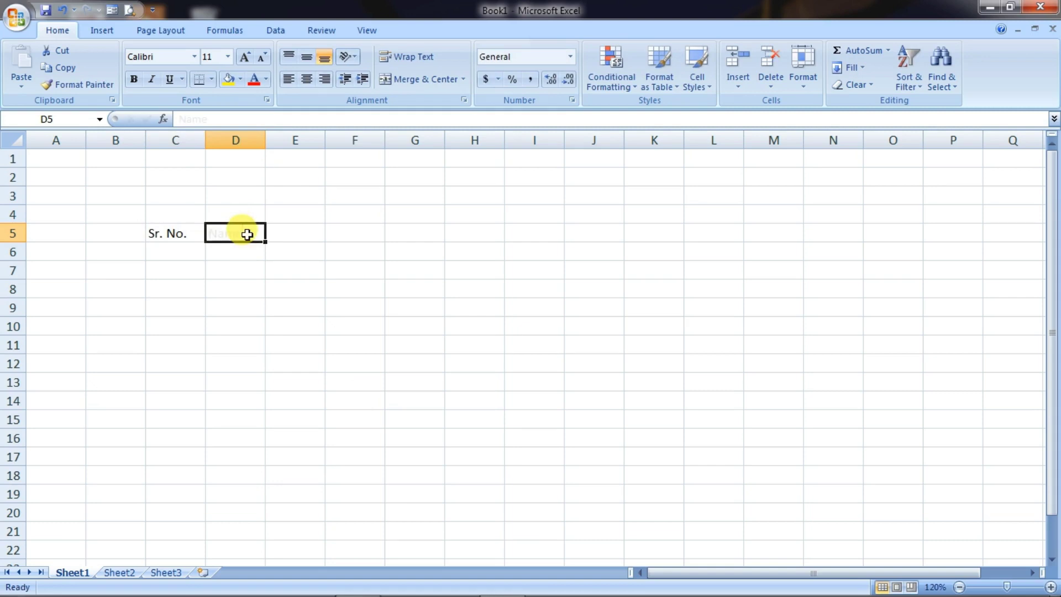
{"action": "type", "text": "Name"}
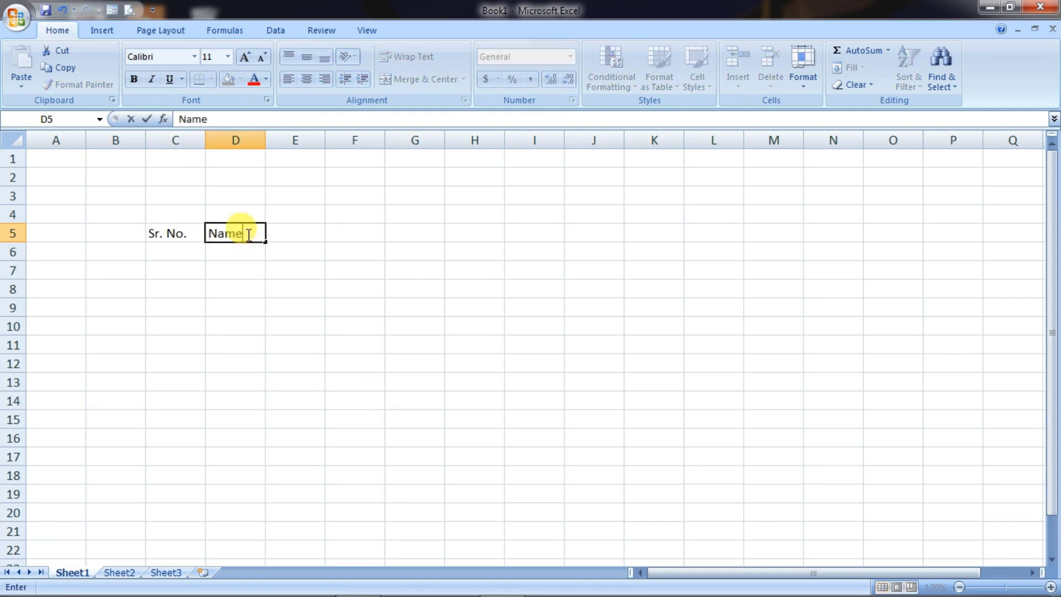
{"action": "key", "text": "Tab"}
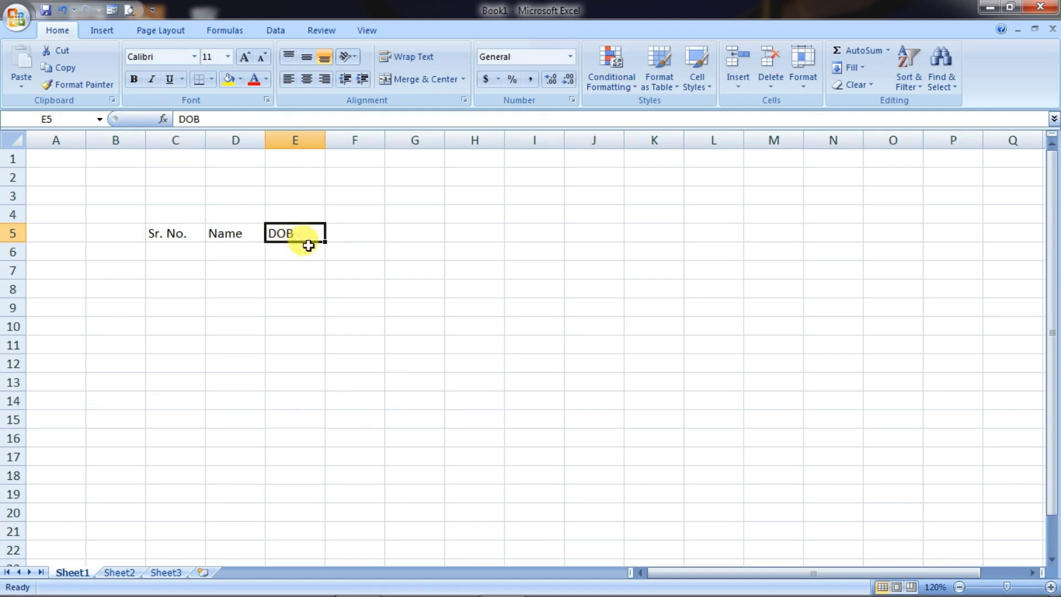
{"action": "key", "text": "Tab"}
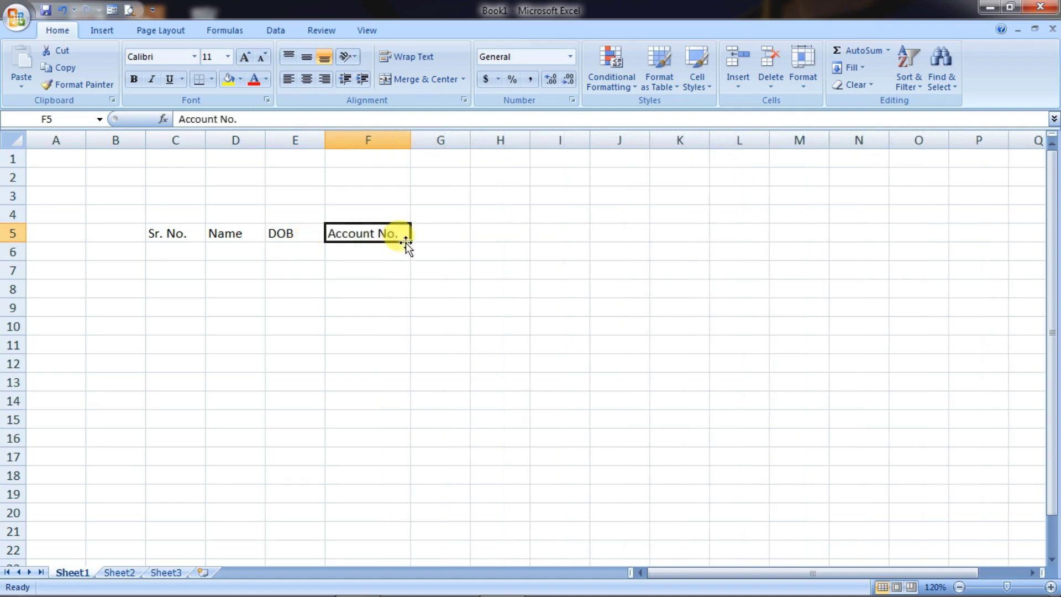
{"action": "key", "text": "Tab"}
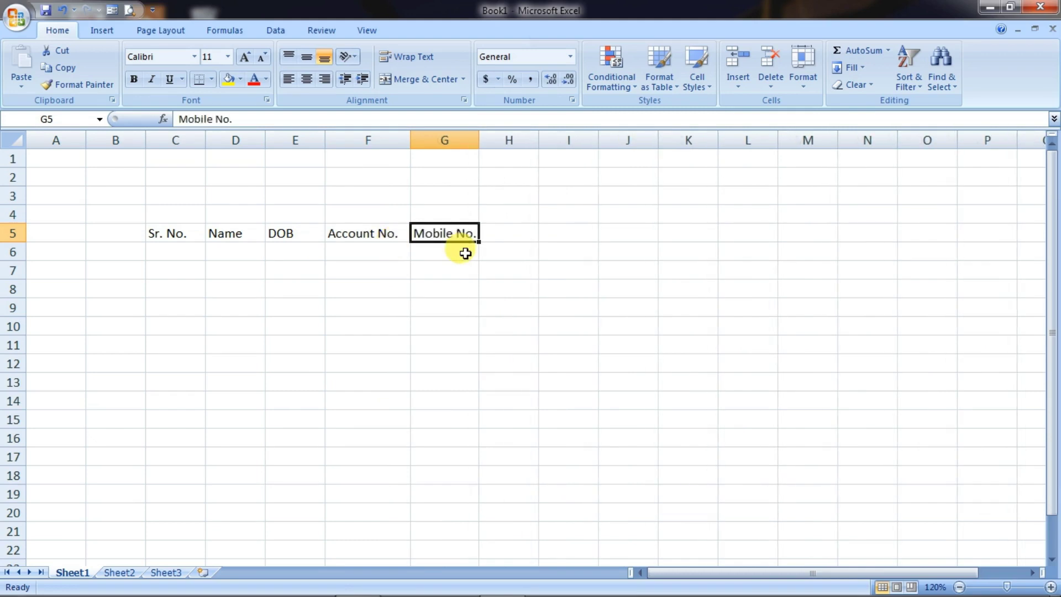
{"action": "key", "text": "Tab"}
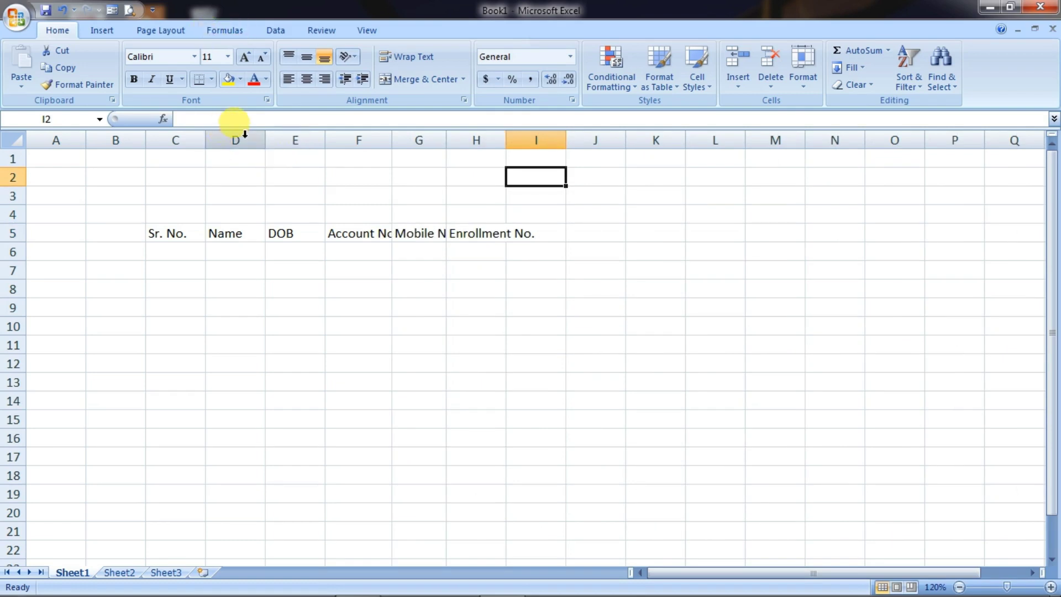
Step: Widen columns D through H so that each heading in row 5 fits inside its own column
{"action": "left_click_drag", "start_coordinate": [265, 141], "coordinate": [363, 142]}
{"action": "left_click_drag", "start_coordinate": [430, 142], "coordinate": [659, 146]}
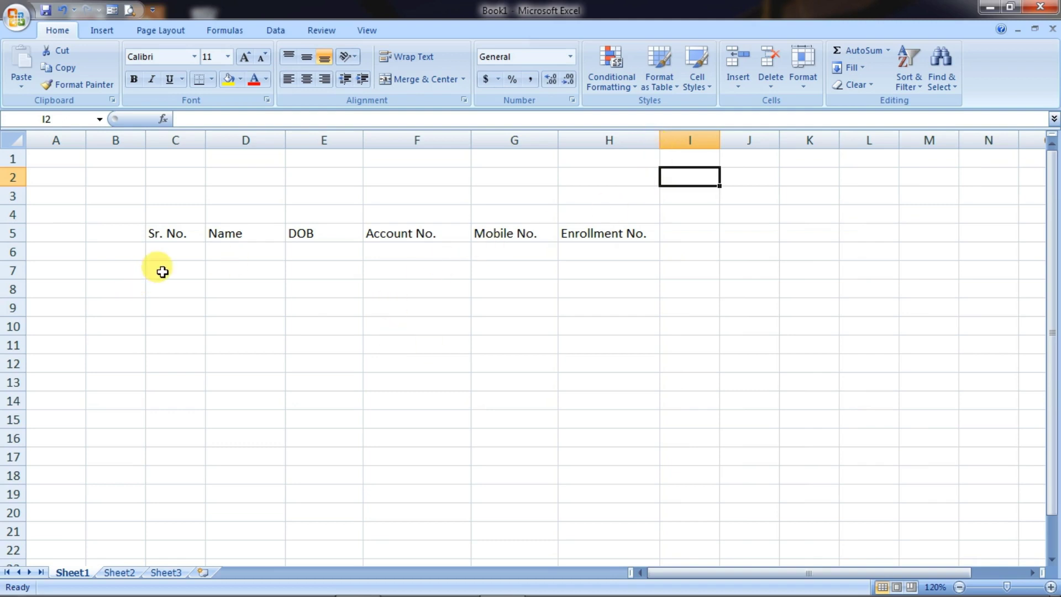
Step: Fill C6:C25 with the serial numbers 1 to 20 as a series and centre column C
{"action": "scroll", "coordinate": [163, 272], "scroll_direction": "down", "scroll_amount": 1}
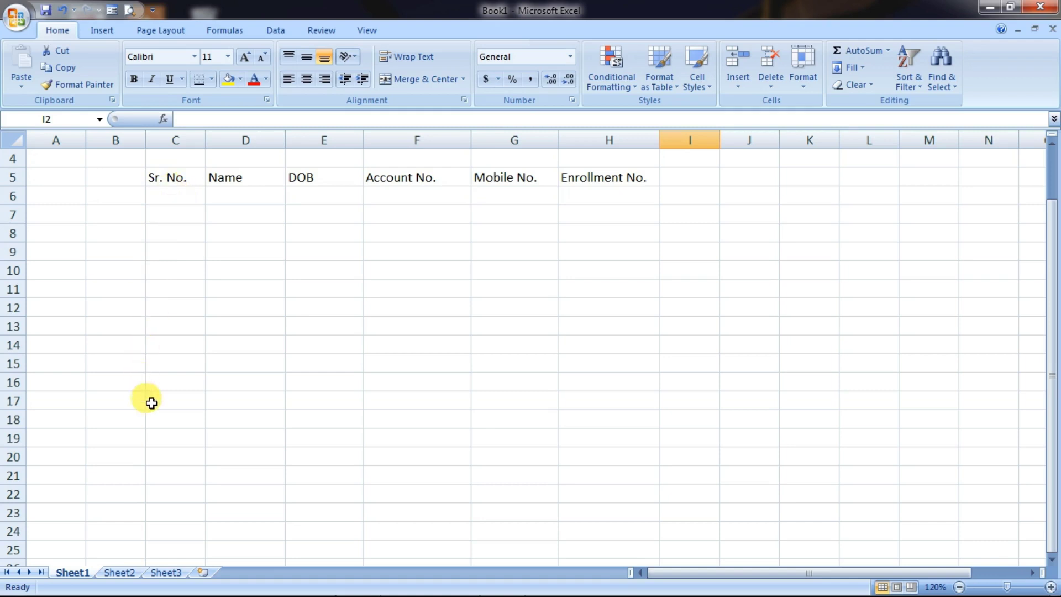
{"action": "left_click", "coordinate": [164, 196]}
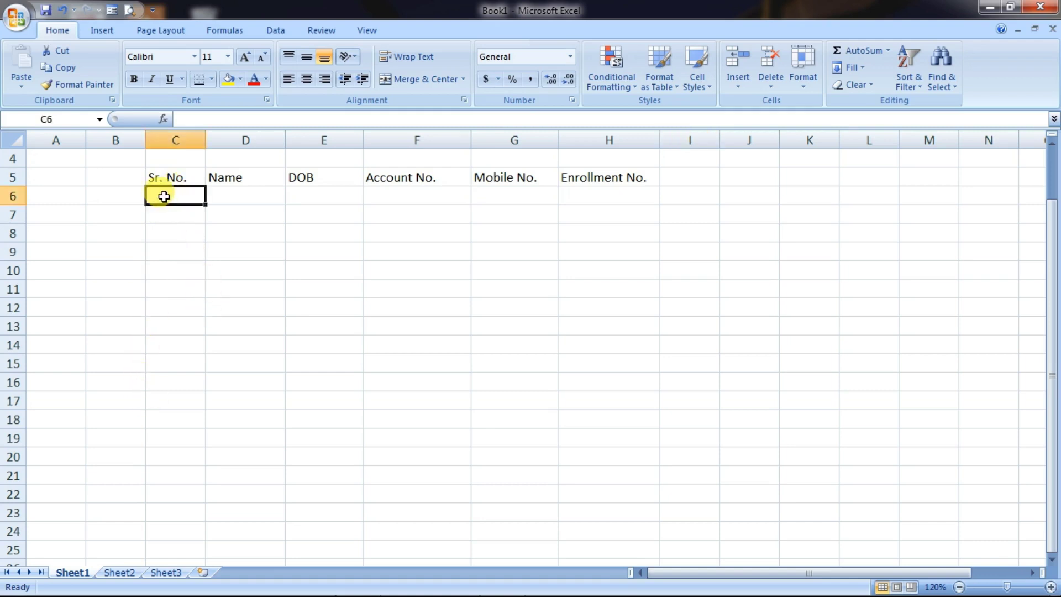
{"action": "type", "text": "1"}
{"action": "key", "text": "Return"}
{"action": "type", "text": "2"}
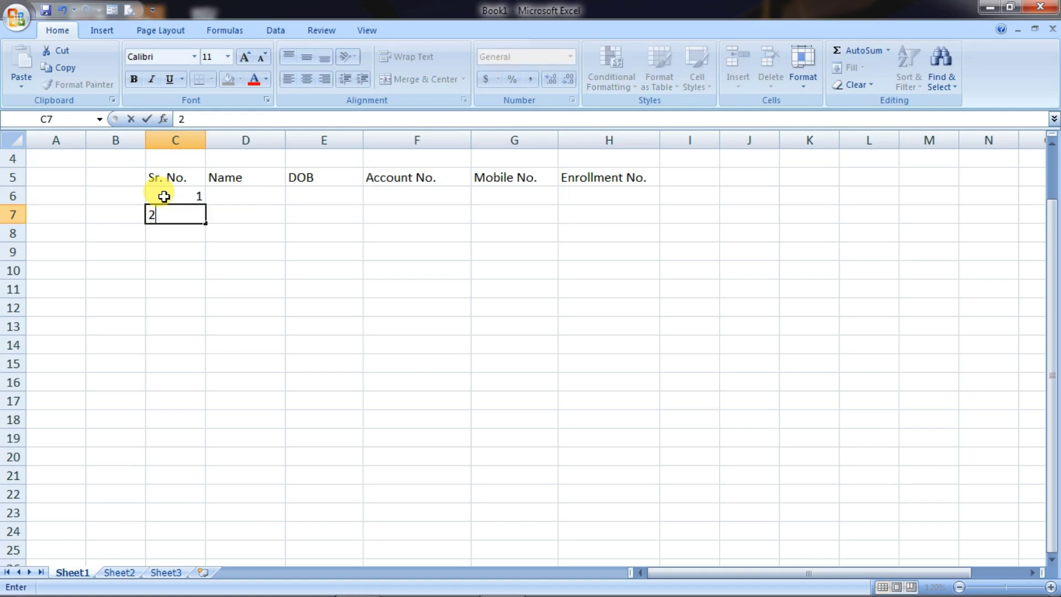
{"action": "key", "text": "Return"}
{"action": "left_click_drag", "start_coordinate": [189, 196], "coordinate": [207, 551]}
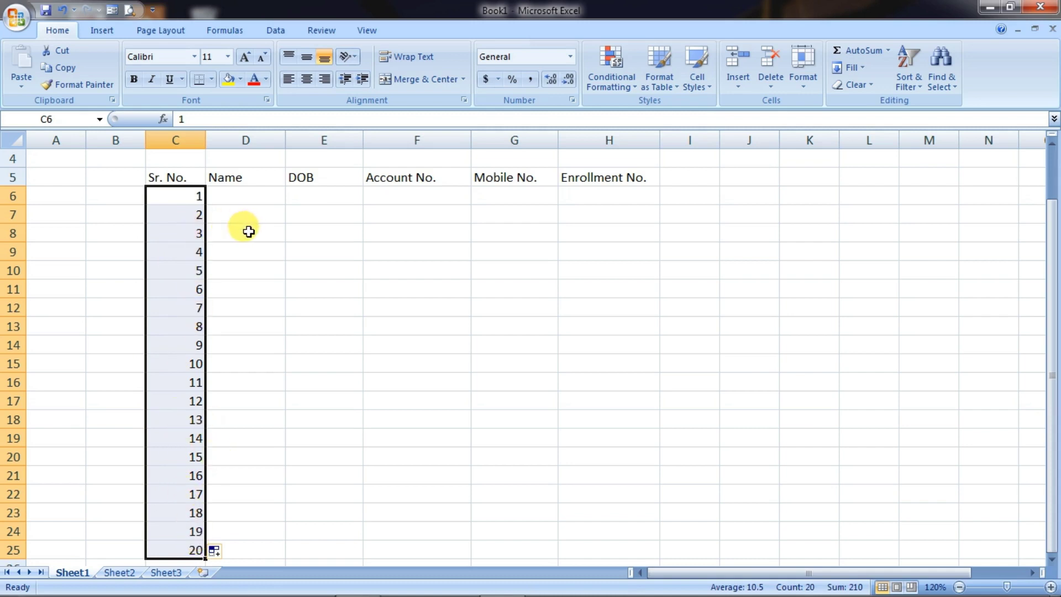
{"action": "left_click", "coordinate": [175, 141]}
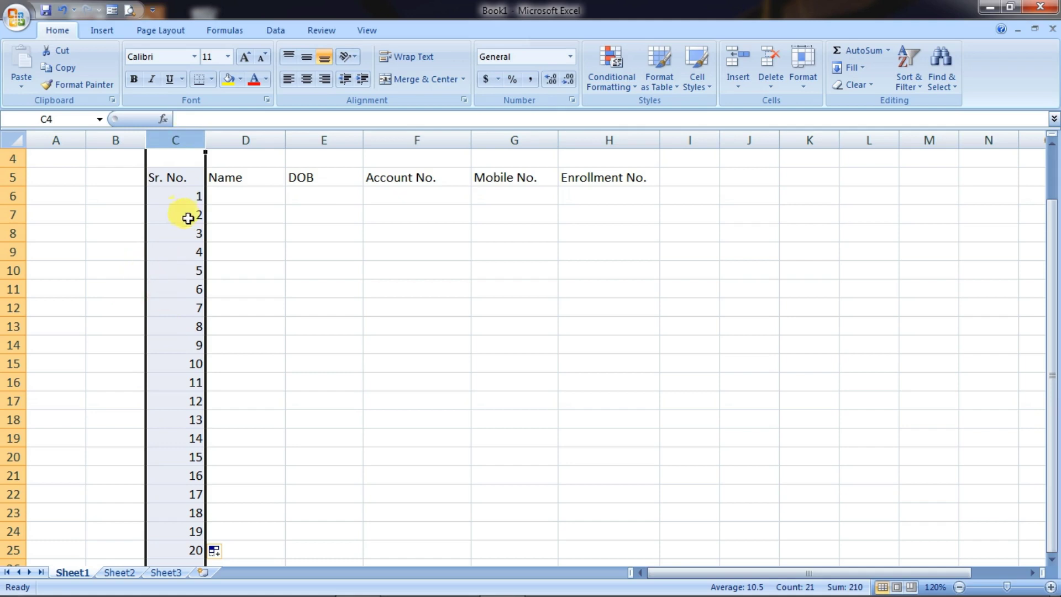
{"action": "left_click", "coordinate": [309, 82]}
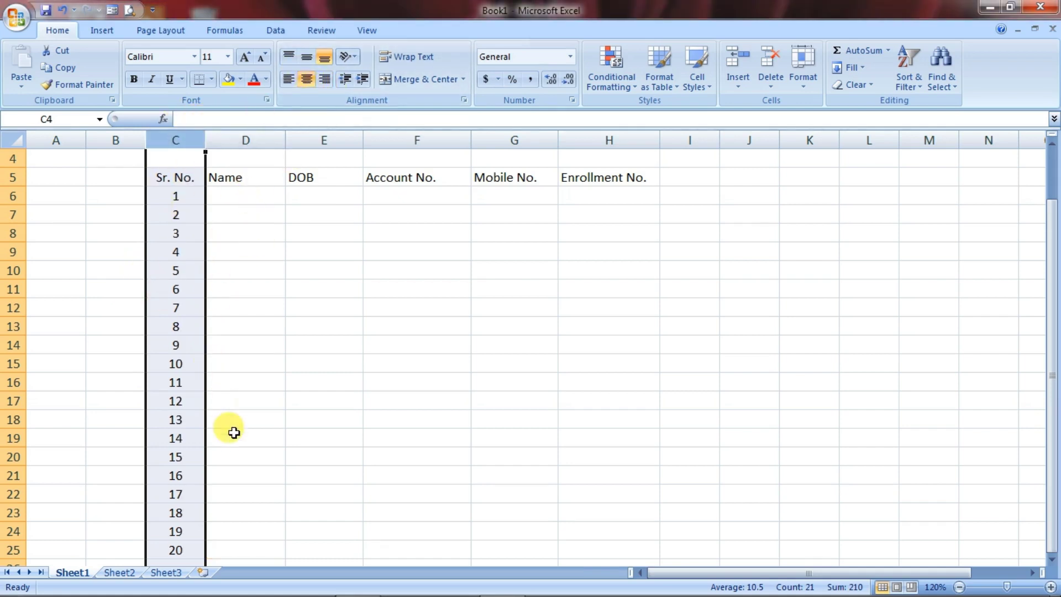
Step: Fill the Name column with people's first names in D6:D25 and centre column D
{"action": "scroll", "coordinate": [232, 434], "scroll_direction": "down", "scroll_amount": 3}
{"action": "scroll", "coordinate": [248, 434], "scroll_direction": "up", "scroll_amount": 4}
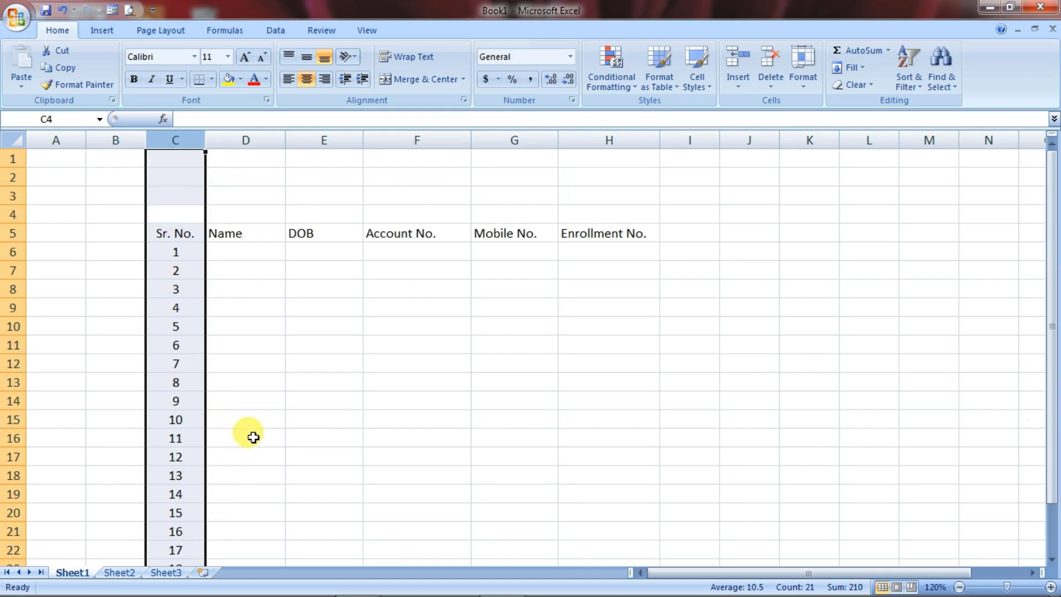
{"action": "left_click", "coordinate": [253, 265]}
{"action": "left_click", "coordinate": [247, 252]}
{"action": "type", "text": "Sudipto Prosenjit Tanmoy Dipankar Sunil Rocky Shilamoy Joy Sudipto Prosenjit Tanmoy Dipankar Sunil Rocky Shilamoy Joy Sudipto Prosenjit Tanmoy Dipankar"}
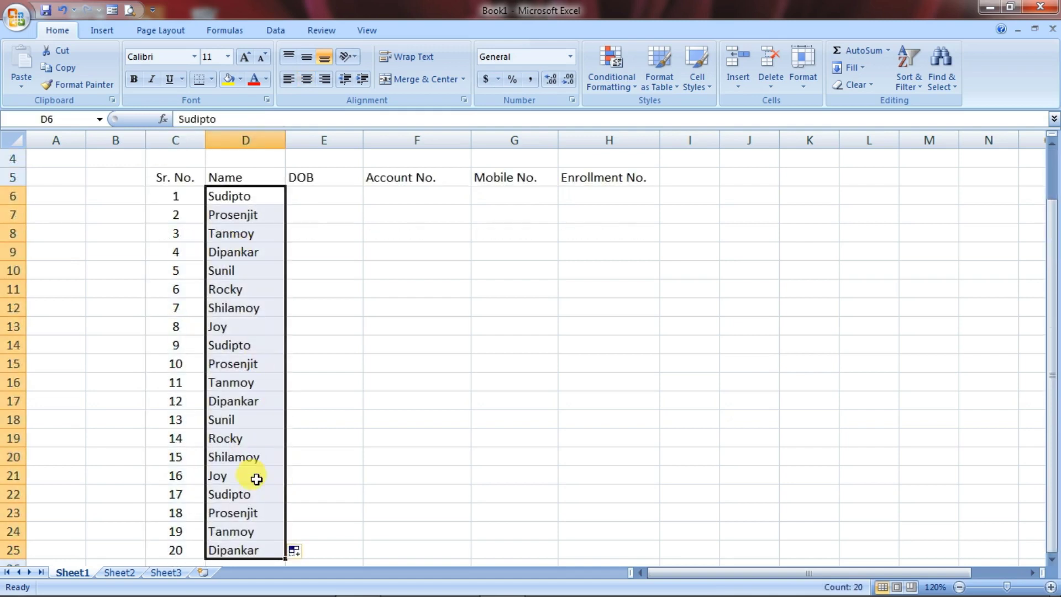
{"action": "left_click", "coordinate": [254, 139]}
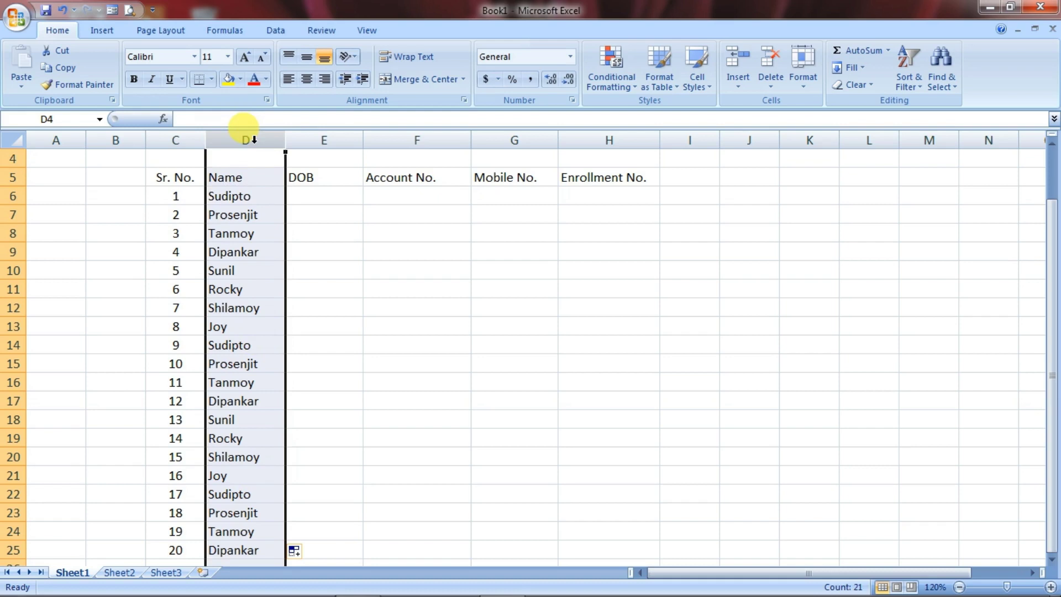
{"action": "left_click", "coordinate": [310, 82]}
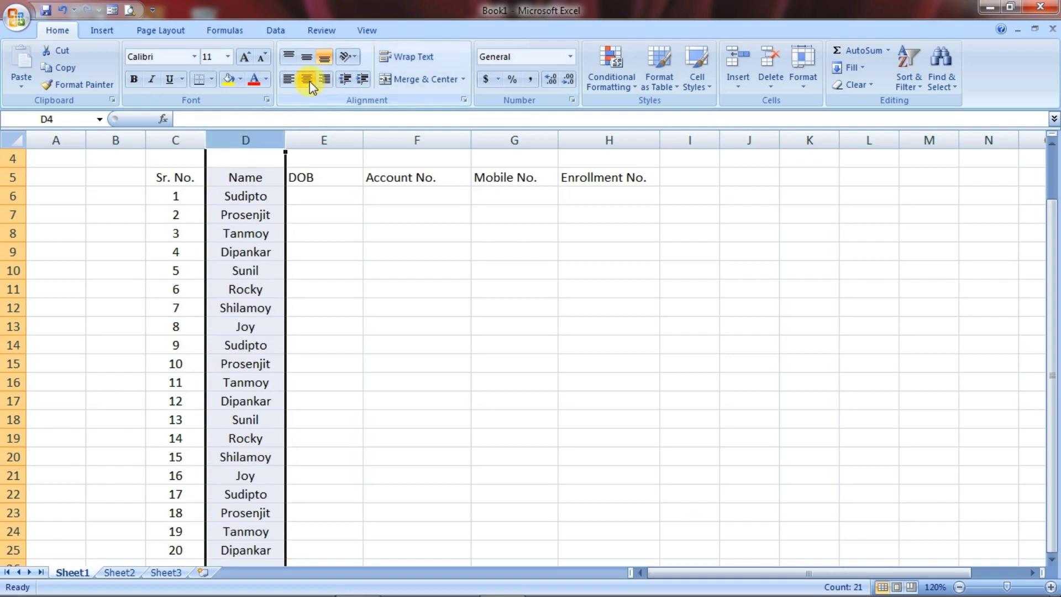
Step: Fill the DOB column with dates of birth in E6:E25 and centre column E
{"action": "left_click", "coordinate": [329, 192]}
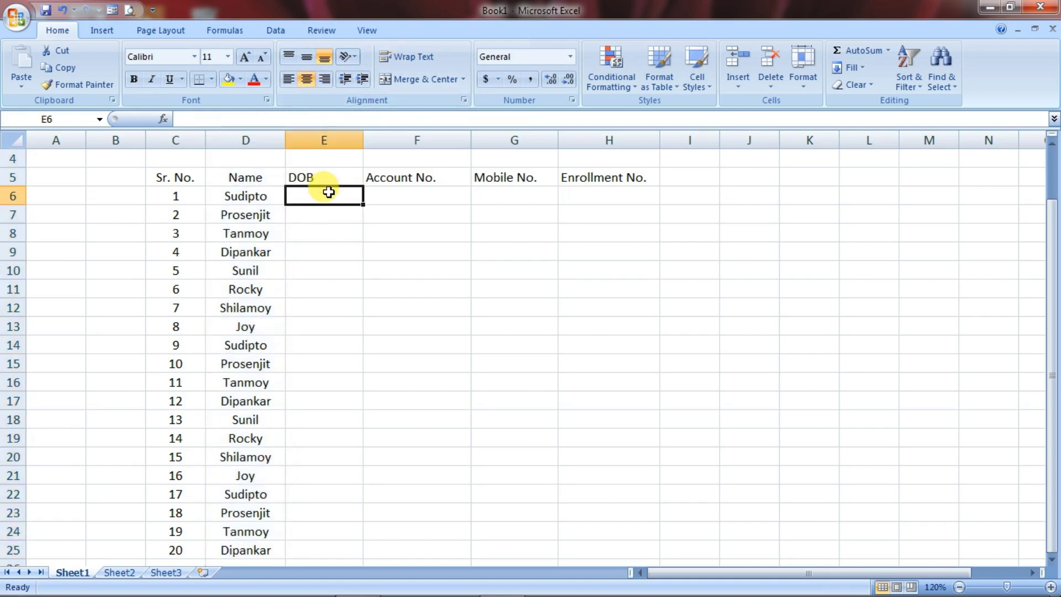
{"action": "type", "text": "1/1/1996 1/1/1994 1/1/1995 1/1/1994 1/1/2001 1/1/1996 1/1/1997 1/1/2001 1/1/2002 1/1/2003 1/1/1996 1/1/1994 1/1/1995 1/1/1994 1/1/2001 1/1/1996 1/1/1997 1/1/2001 1/1/2002 1/1/2003"}
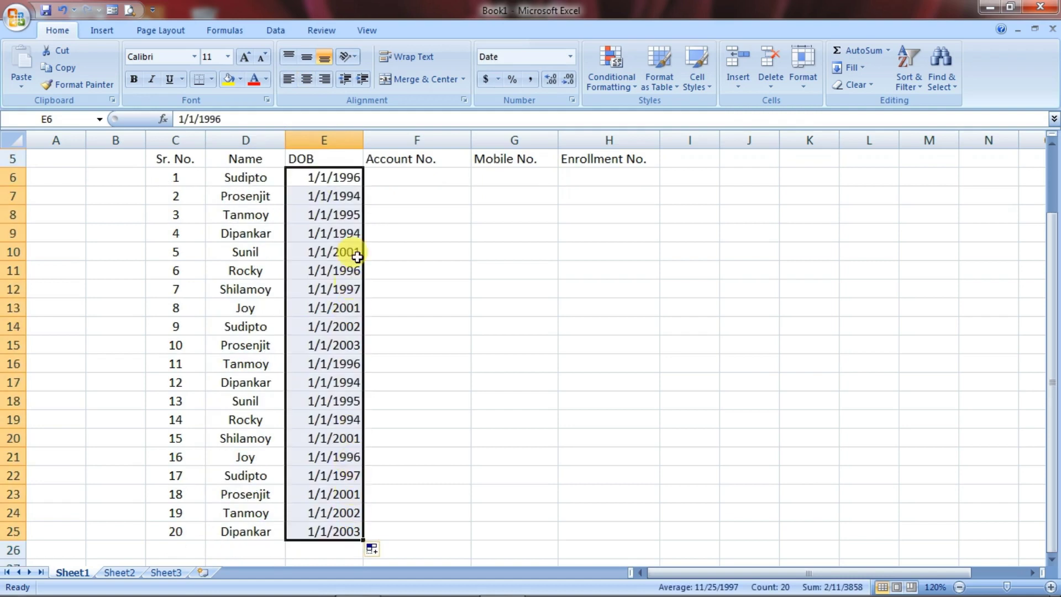
{"action": "left_click", "coordinate": [338, 141]}
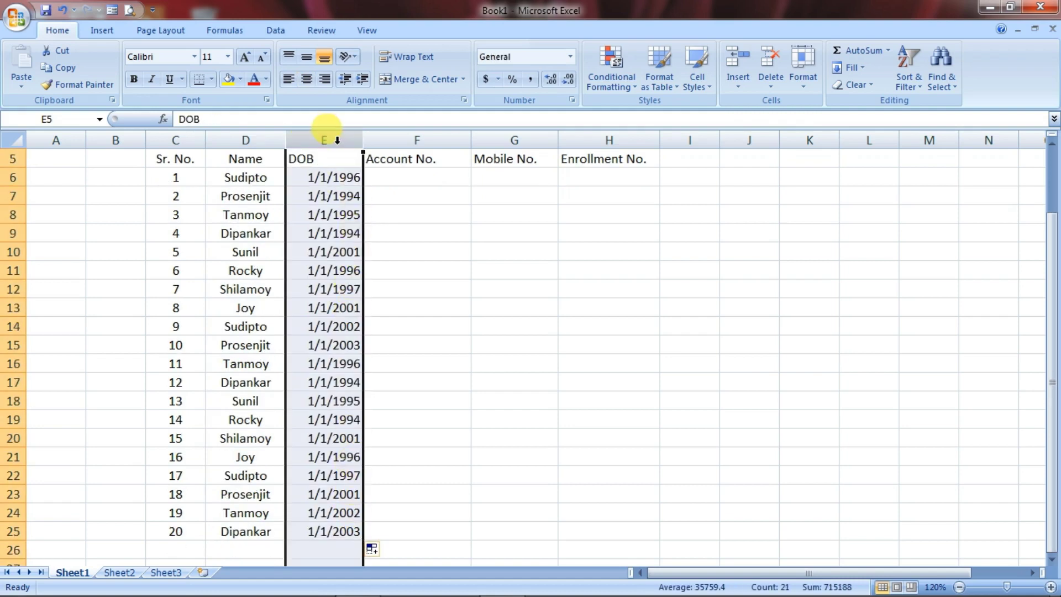
{"action": "left_click", "coordinate": [306, 79]}
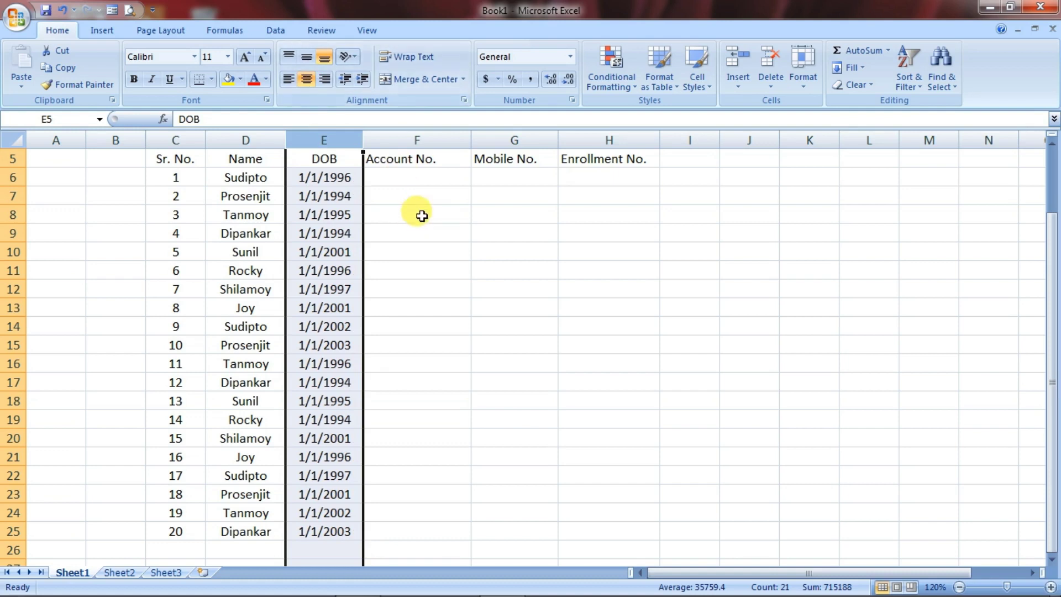
Step: Paste the account numbers into F6:F25 under Account No. and centre column F
{"action": "left_click", "coordinate": [423, 181]}
{"action": "key", "text": "ctrl+v"}
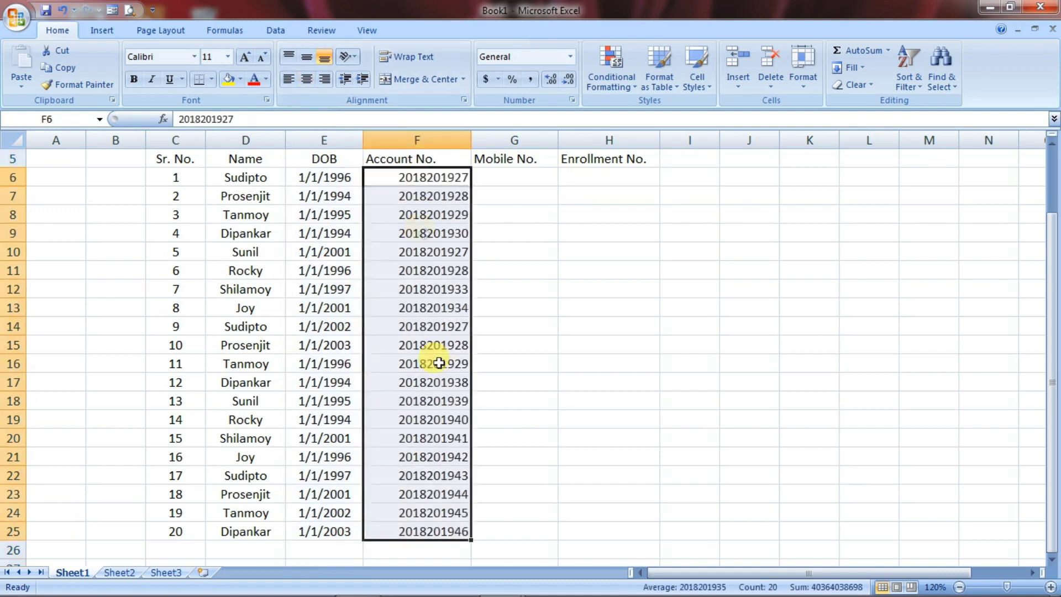
{"action": "left_click", "coordinate": [421, 140]}
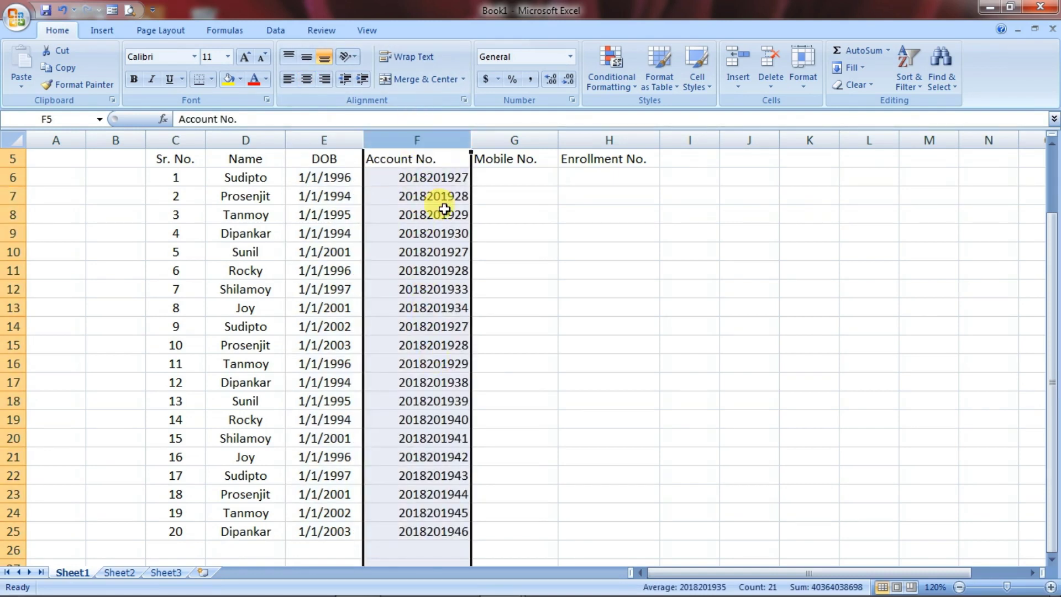
{"action": "left_click", "coordinate": [306, 79]}
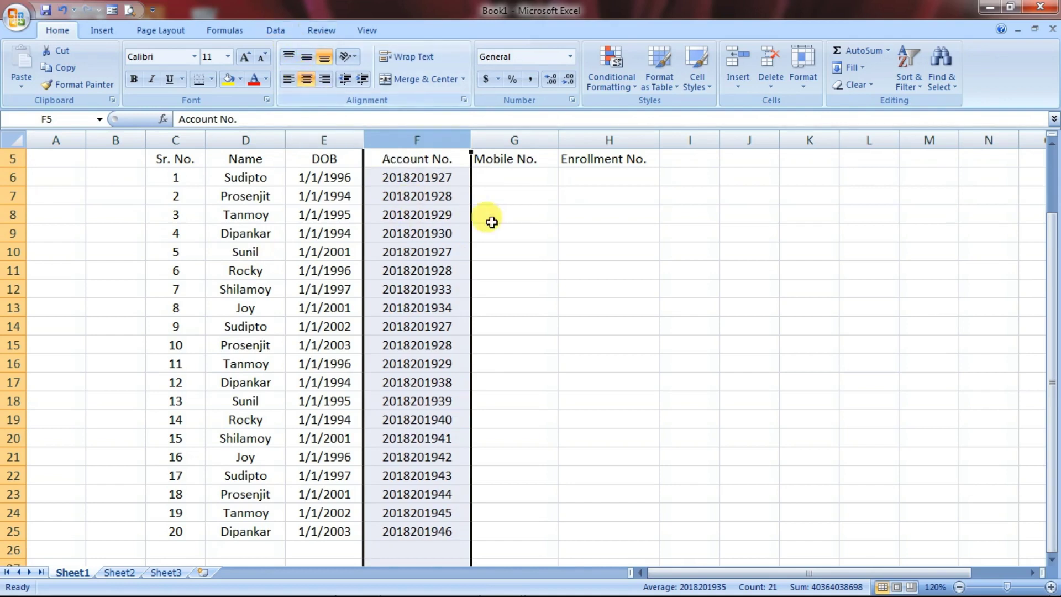
Step: Paste the mobile numbers into G6:G25 under Mobile No. and centre column G
{"action": "left_click", "coordinate": [515, 176]}
{"action": "key", "text": "ctrl+v"}
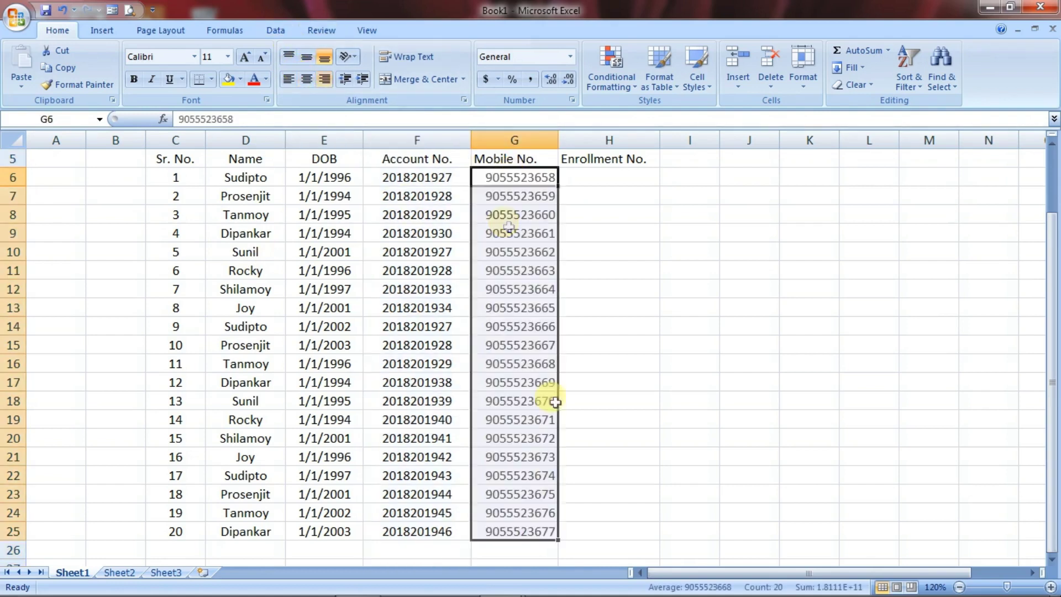
{"action": "left_click", "coordinate": [527, 137]}
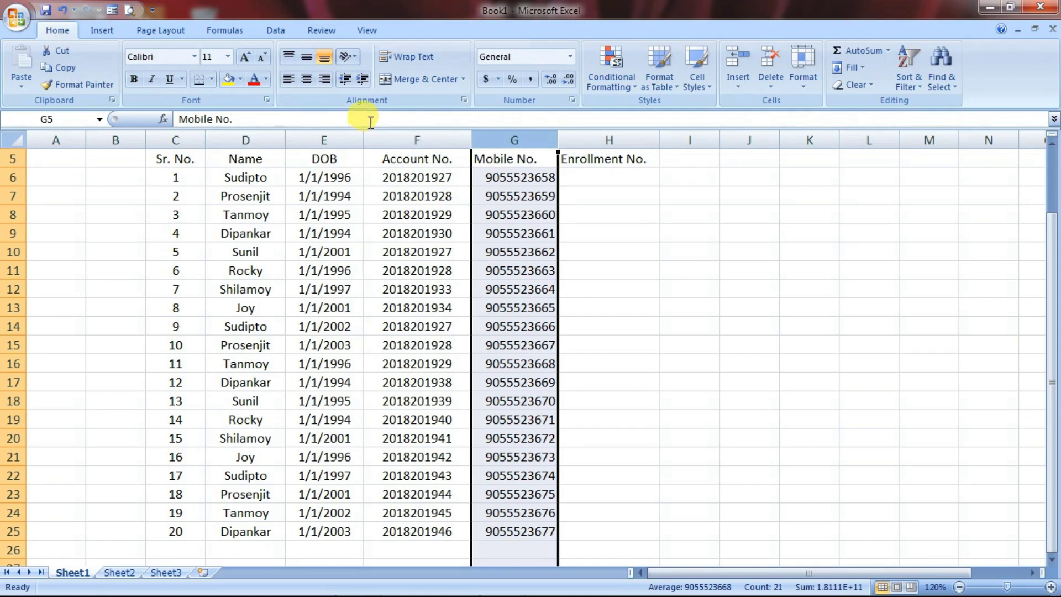
{"action": "left_click", "coordinate": [304, 82]}
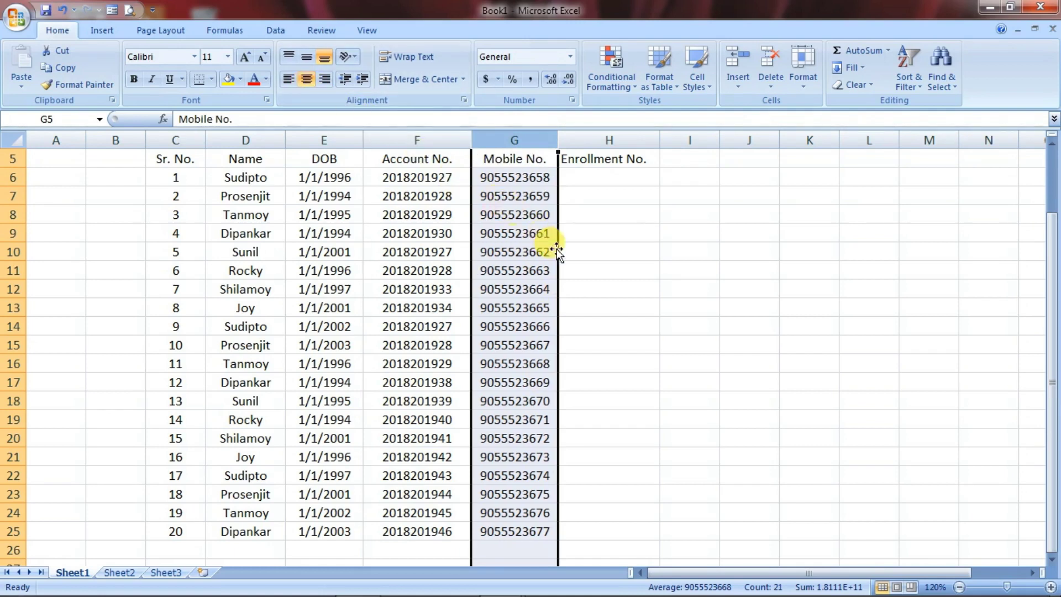
Step: Fill the Enrollment No. column with sequential enrollment numbers in H6:H25 and centre column H
{"action": "left_click", "coordinate": [600, 174]}
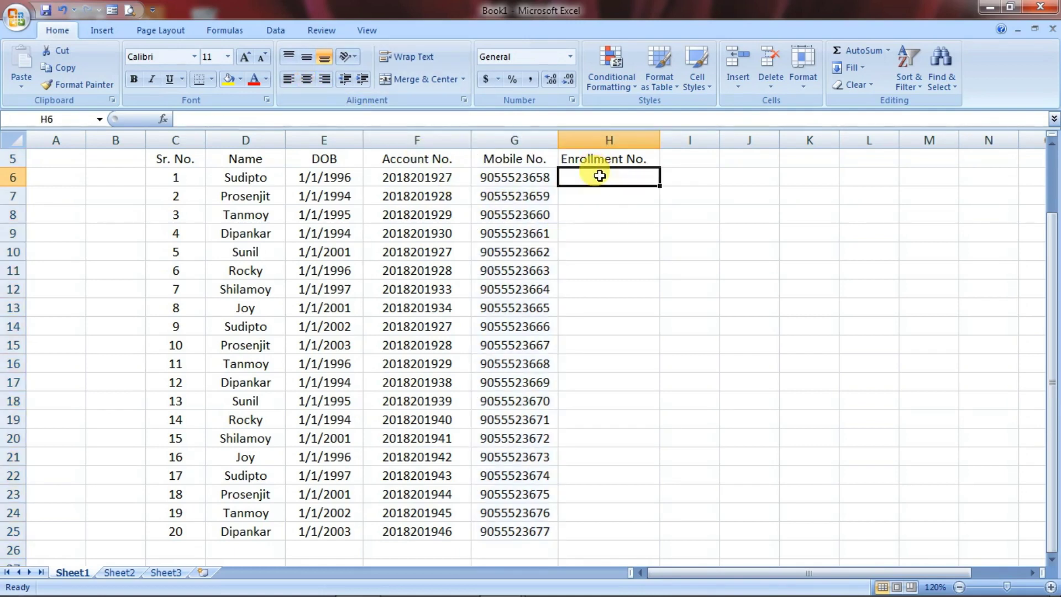
{"action": "type", "text": "RCA00010 RCA00011 RCA00012 RCA00013 RCA00014 RCA00015 RCA00016 RCA00017 RCA00018 RCA00019 RCA00020 RCA00021 RCA00022 RCA00023 RCA00024 RCA00025 RCA00026 RCA00027 RCA00028 RCA00029"}
{"action": "left_click", "coordinate": [618, 136]}
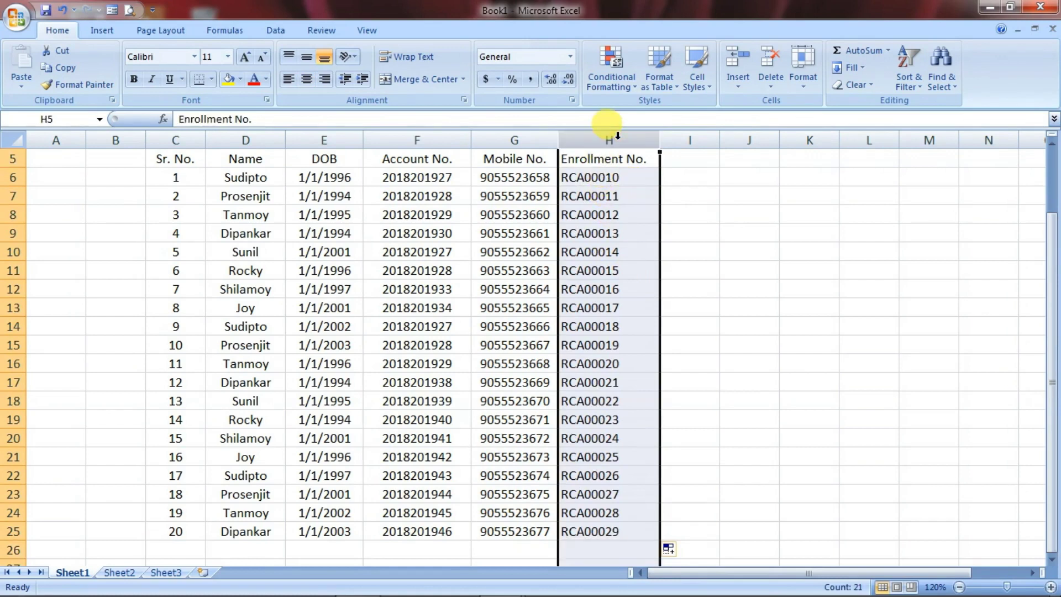
{"action": "left_click", "coordinate": [306, 79]}
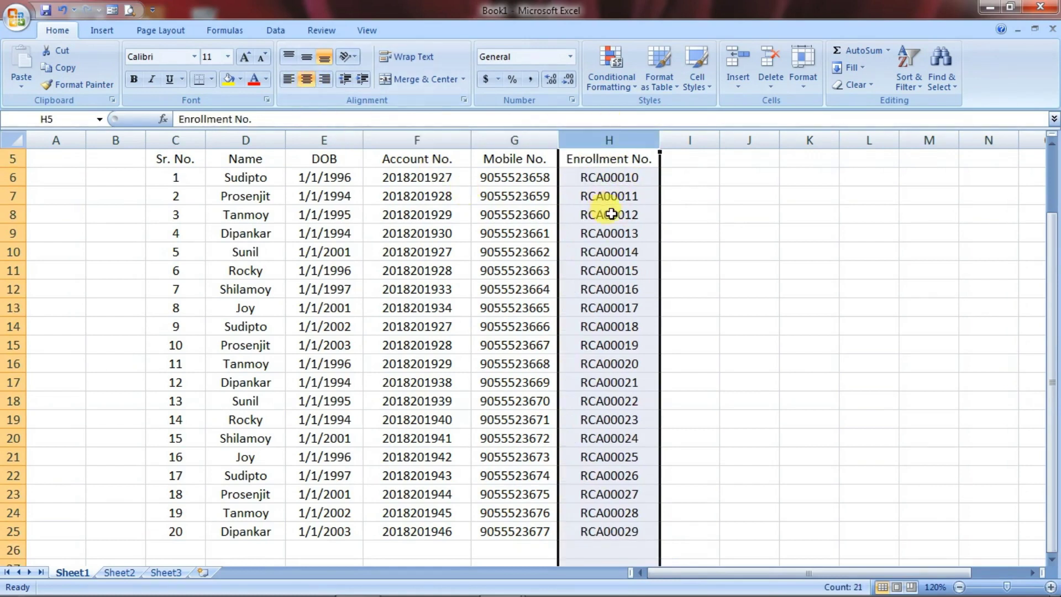
{"action": "left_click", "coordinate": [684, 300]}
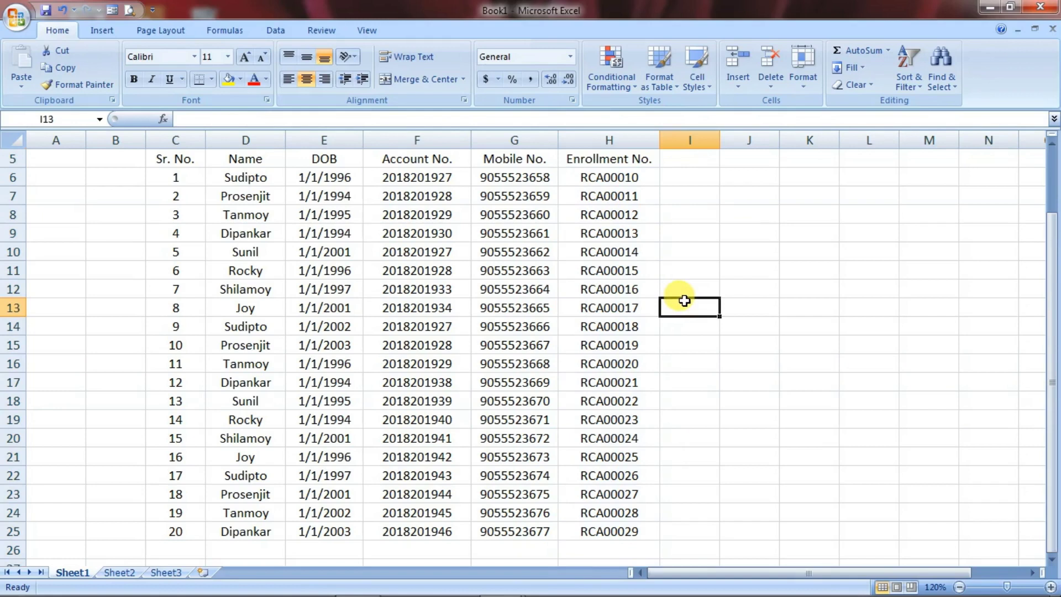
Step: Apply all borders to the whole table in C5:H25
{"action": "left_click_drag", "start_coordinate": [156, 159], "coordinate": [639, 531]}
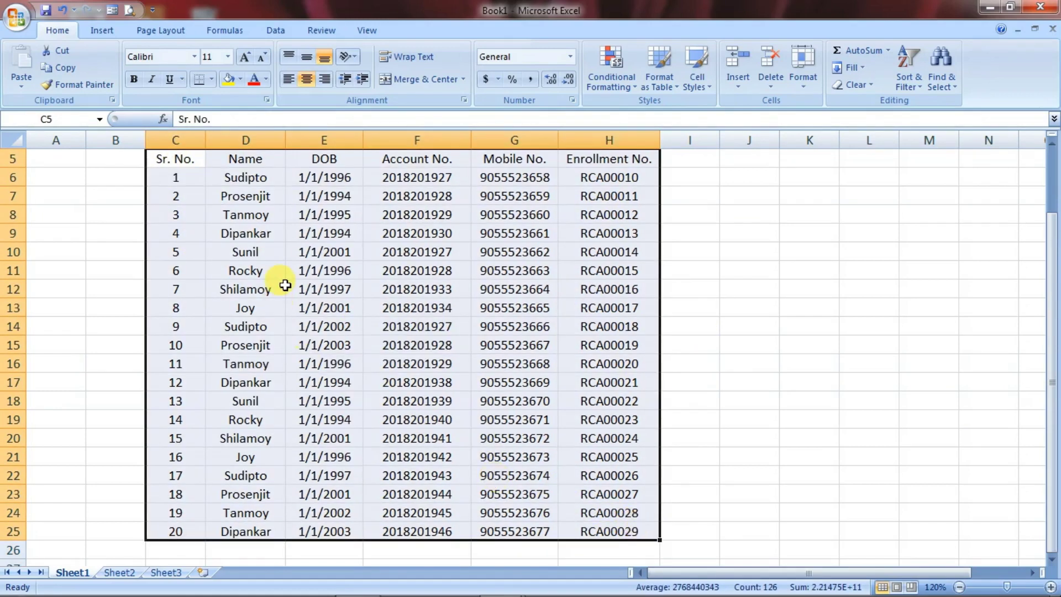
{"action": "left_click", "coordinate": [211, 80]}
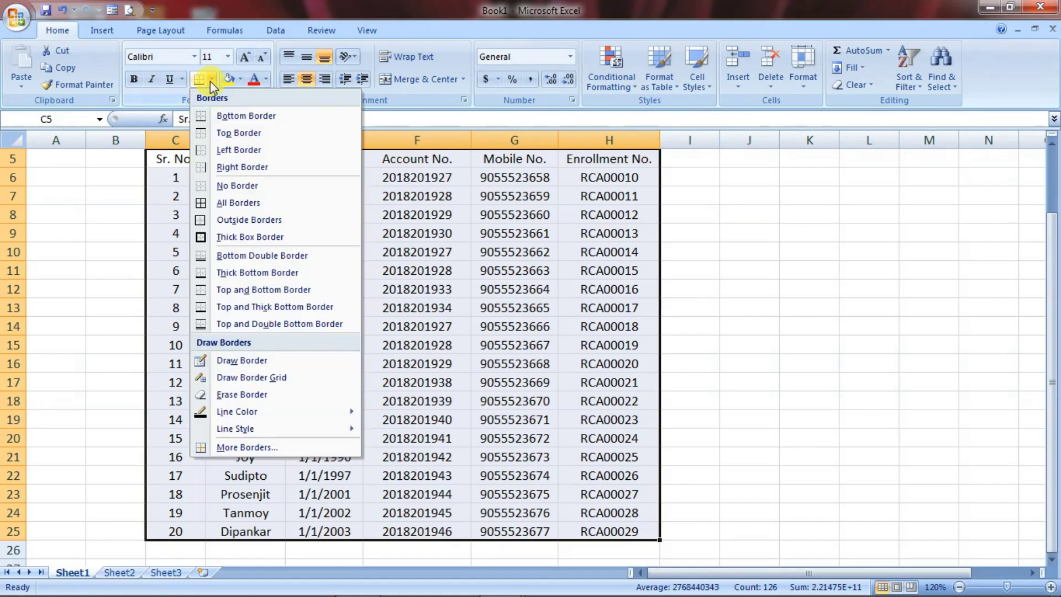
{"action": "left_click", "coordinate": [240, 205]}
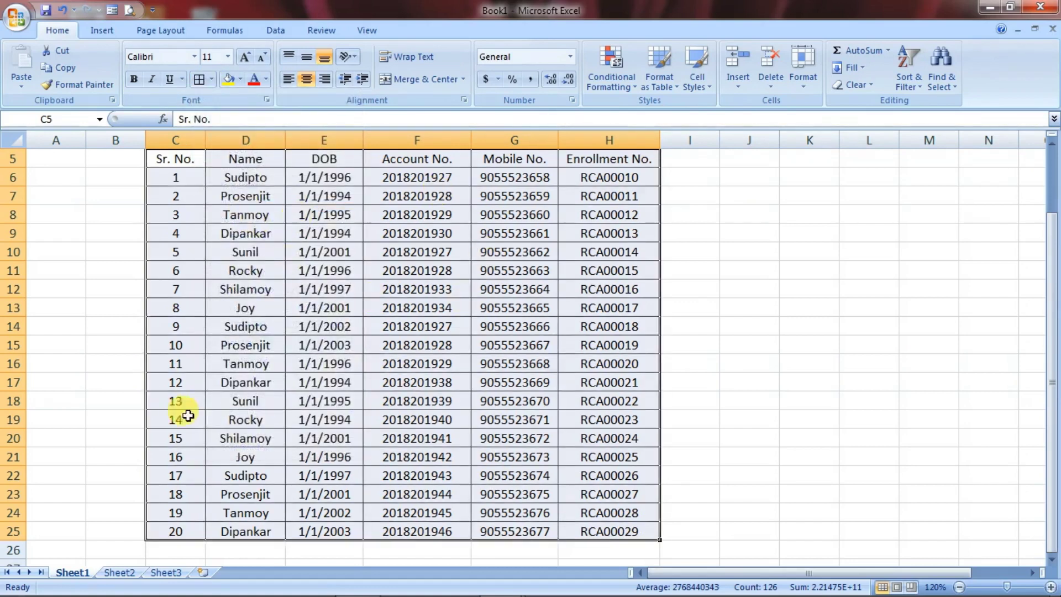
Step: Make the header row C5:H5 bold and increase its font size to 12
{"action": "left_click_drag", "start_coordinate": [161, 157], "coordinate": [608, 159]}
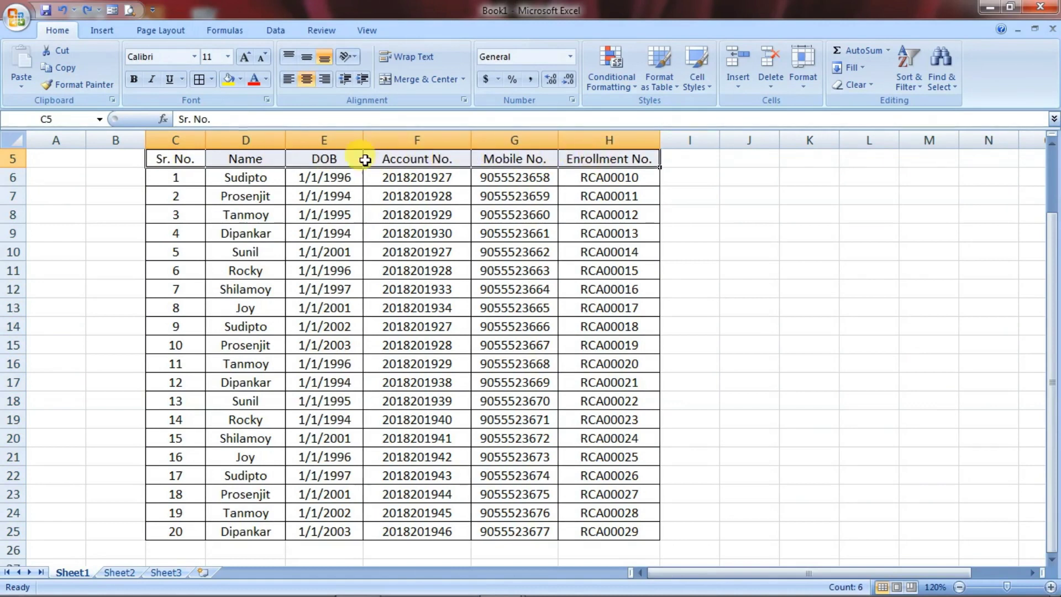
{"action": "left_click", "coordinate": [133, 79]}
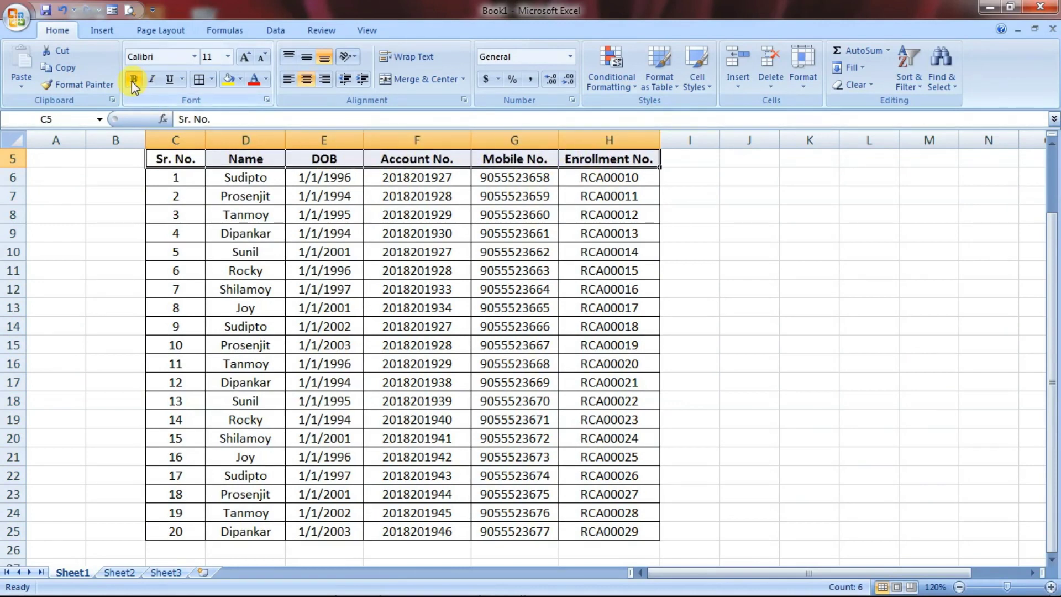
{"action": "left_click", "coordinate": [246, 58]}
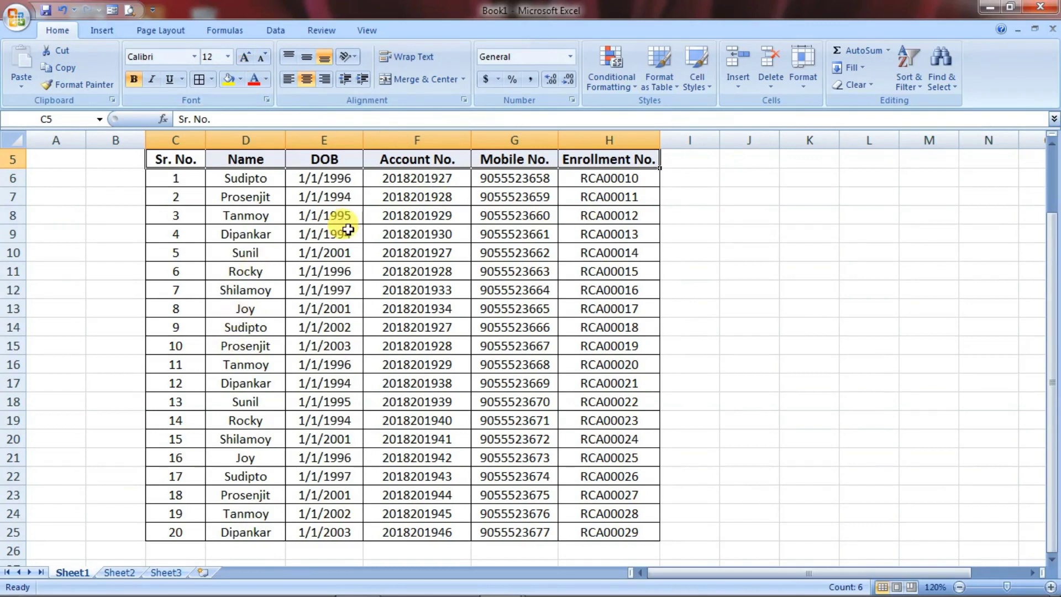
{"action": "left_click", "coordinate": [633, 87]}
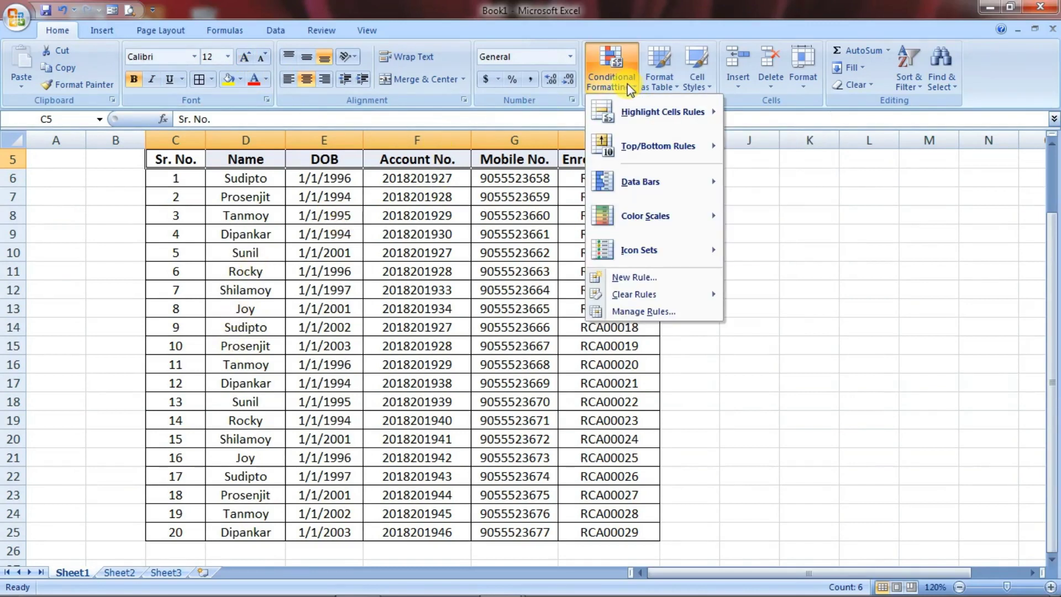
{"action": "mouse_move", "coordinate": [628, 111]}
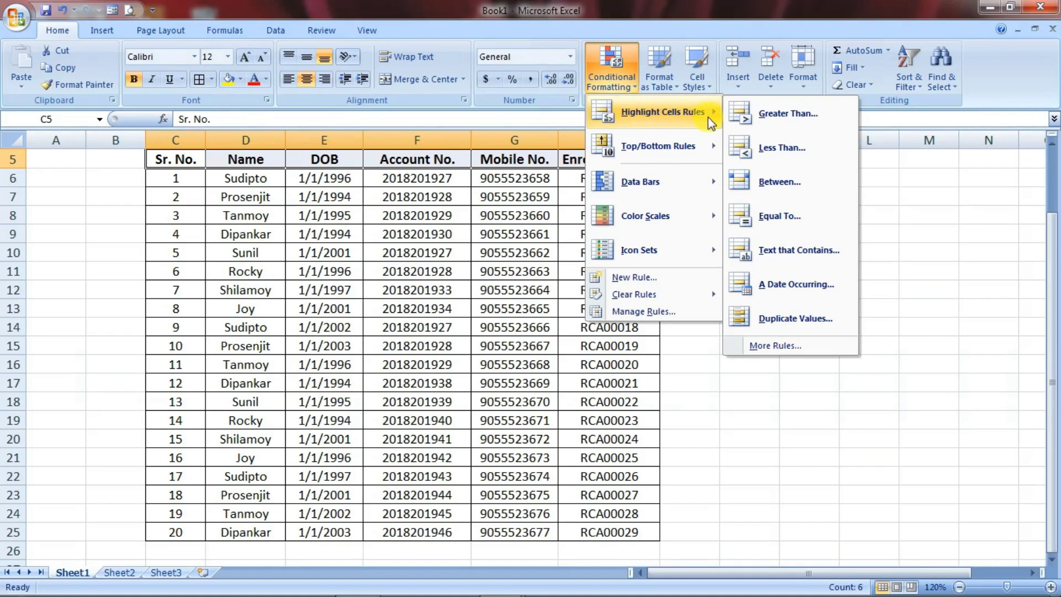
{"action": "left_click", "coordinate": [765, 122]}
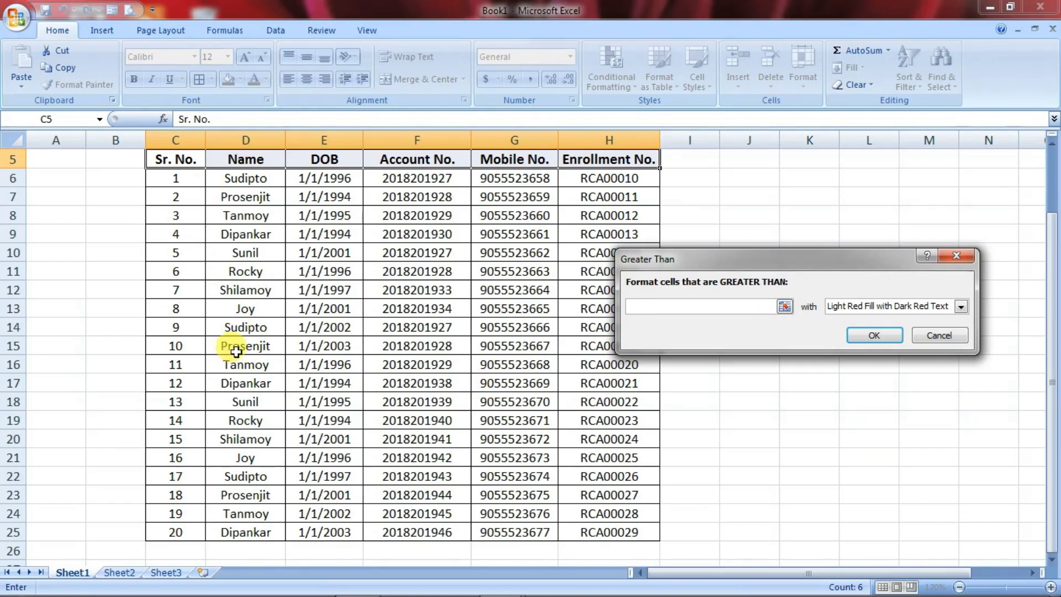
{"action": "left_click", "coordinate": [942, 337]}
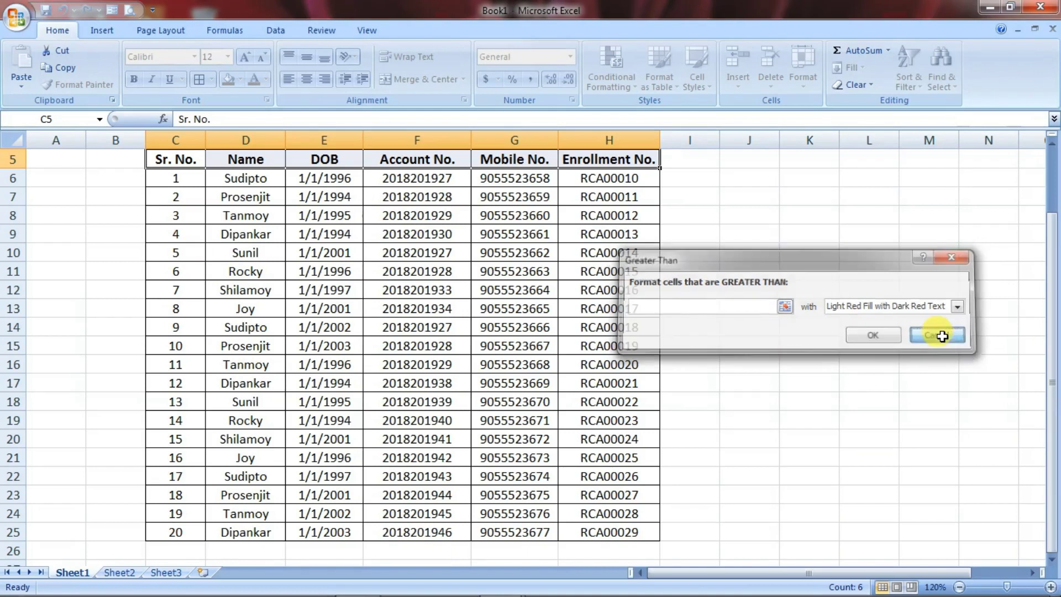
{"action": "left_click", "coordinate": [690, 215]}
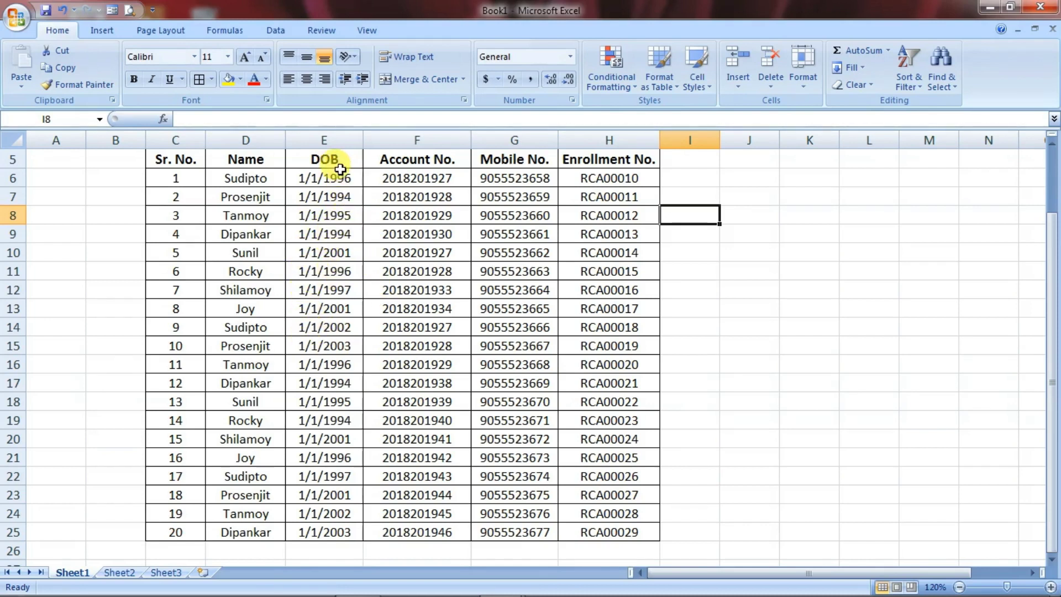
Step: Add a Greater Than highlight rule to E5:E25 for values above 1/1/2001, using Light Red Fill with Dark Red Text
{"action": "left_click_drag", "start_coordinate": [334, 160], "coordinate": [315, 531]}
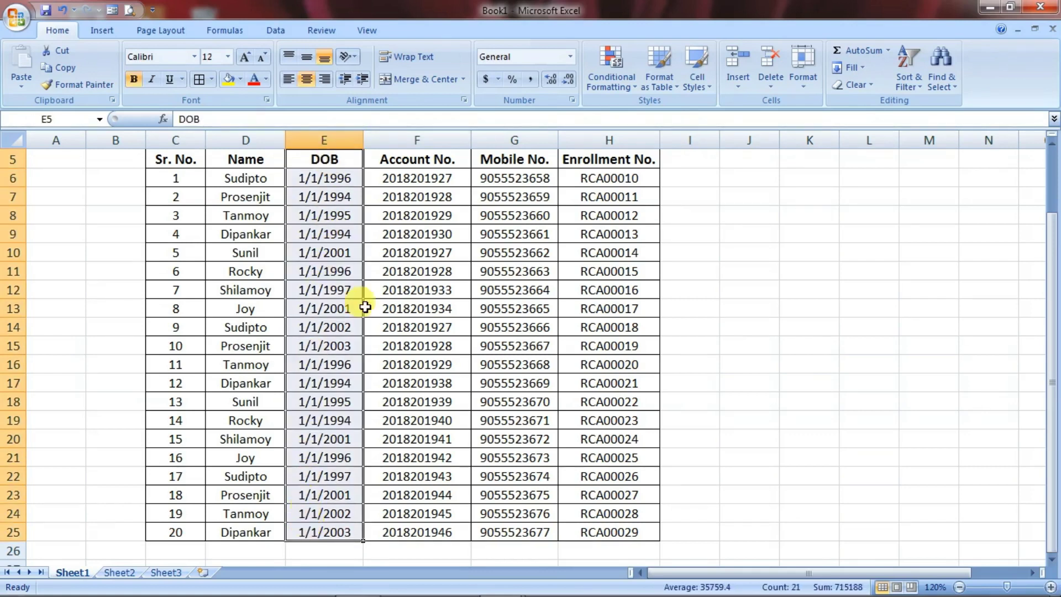
{"action": "left_click", "coordinate": [622, 90]}
{"action": "mouse_move", "coordinate": [631, 115]}
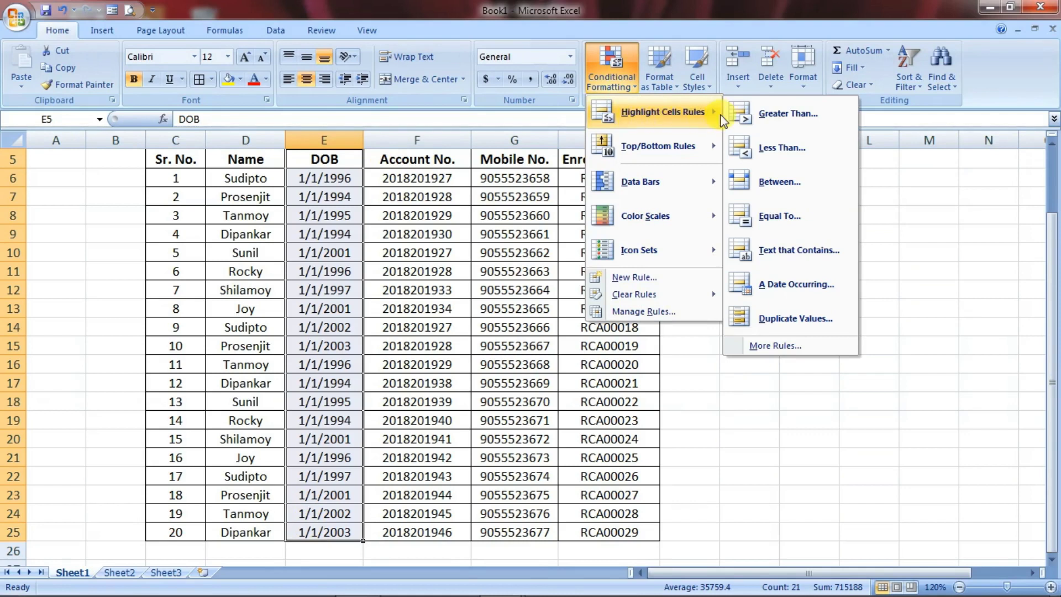
{"action": "left_click", "coordinate": [781, 116]}
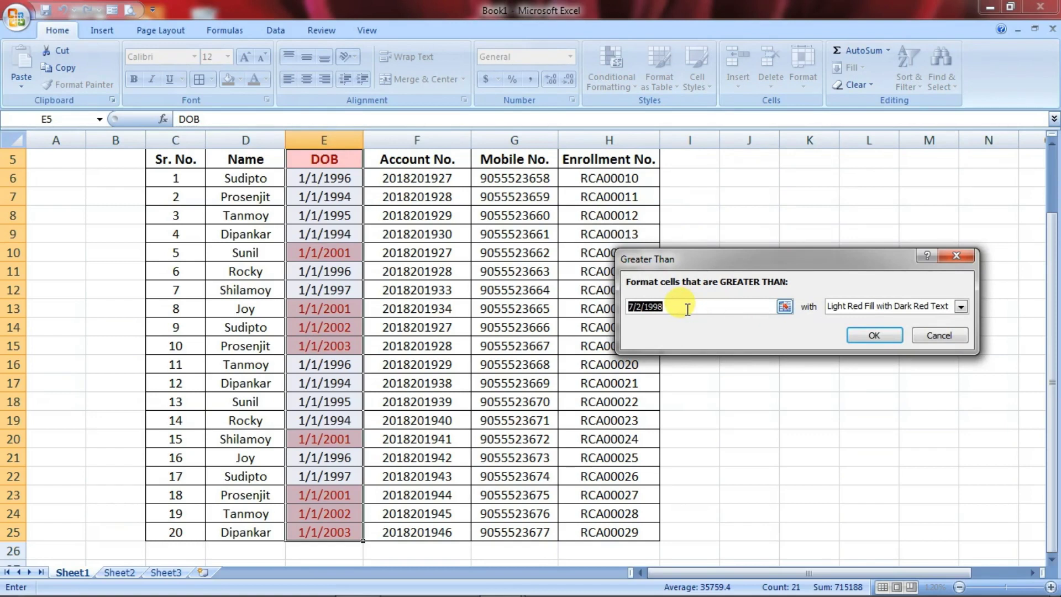
{"action": "type", "text": "1/1/"}
{"action": "type", "text": "2001"}
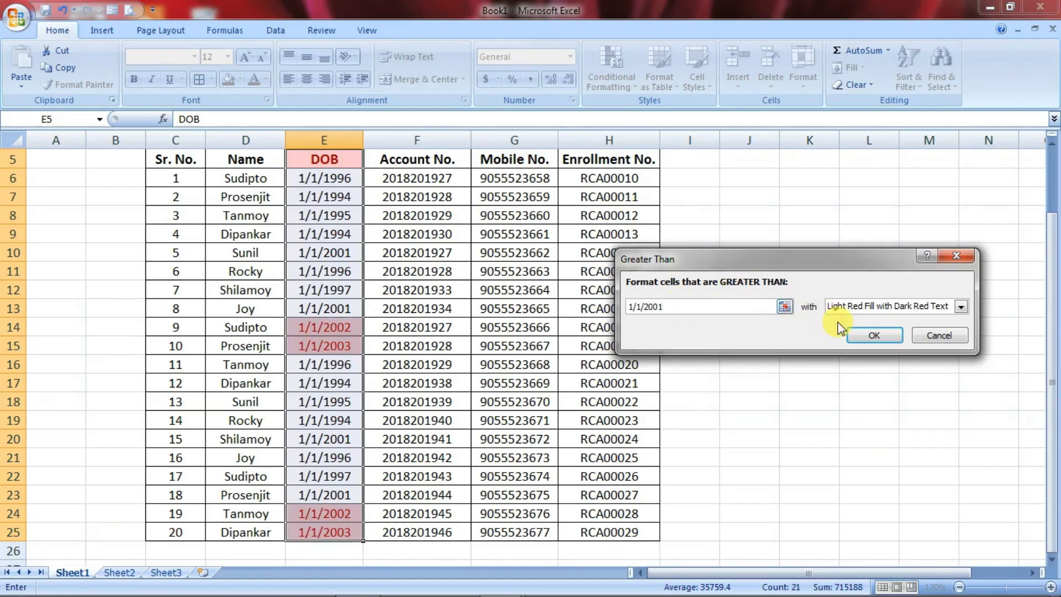
{"action": "left_click", "coordinate": [961, 306]}
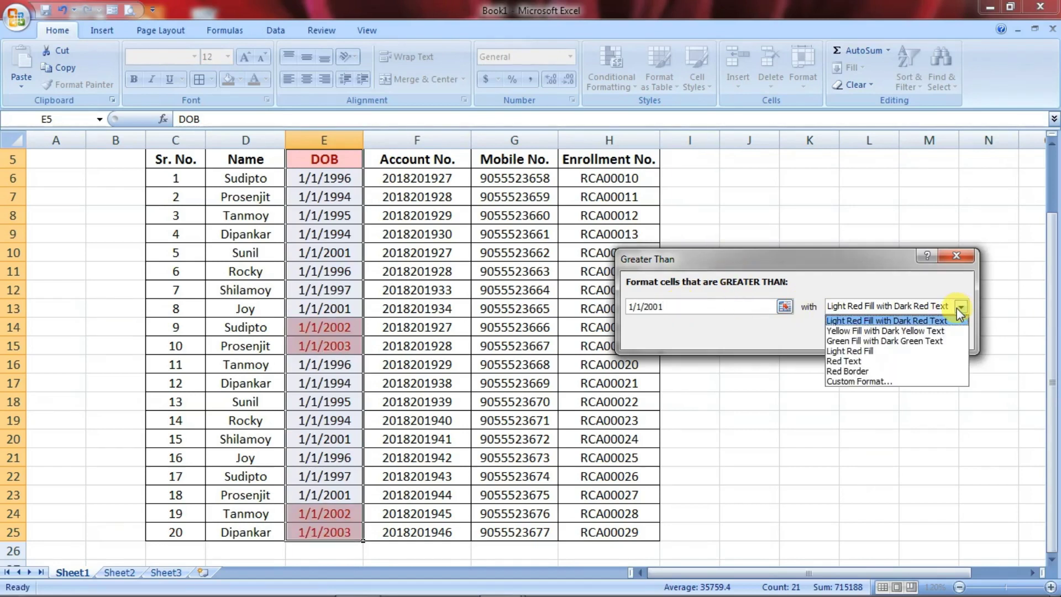
{"action": "left_click", "coordinate": [868, 321]}
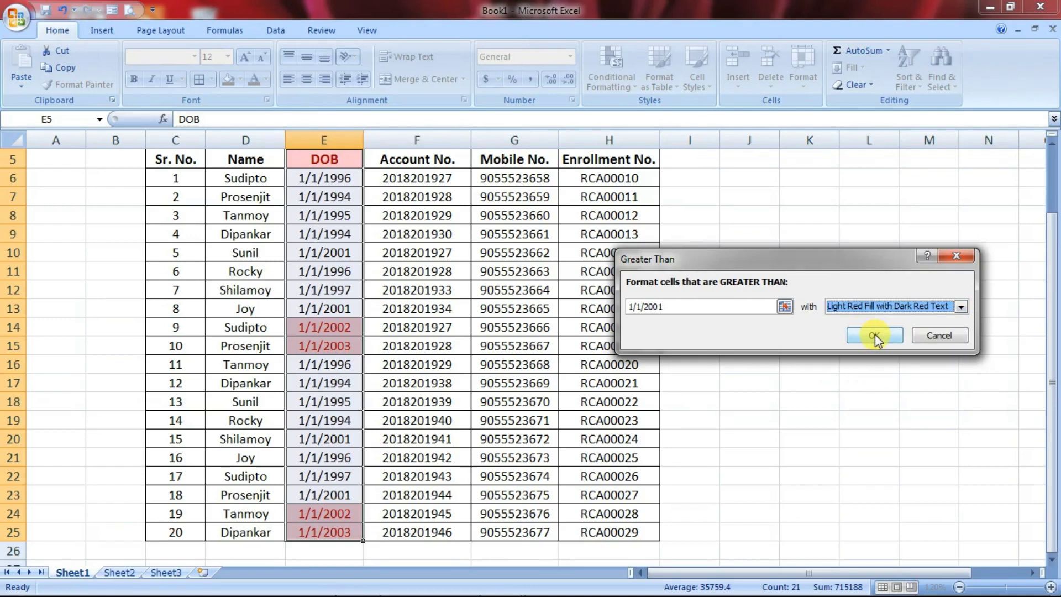
{"action": "left_click", "coordinate": [874, 335]}
{"action": "left_click", "coordinate": [712, 269]}
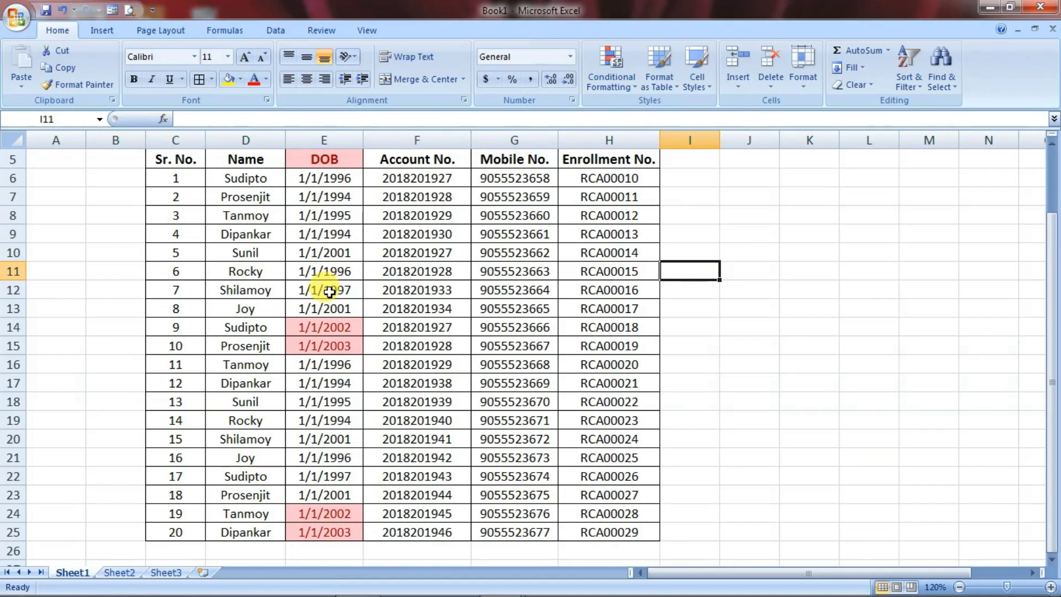
Step: Add a Less Than highlight rule to E5:E25 for values below 1/1/2001, using Yellow Fill with Dark Yellow Text
{"action": "left_click_drag", "start_coordinate": [331, 162], "coordinate": [307, 526]}
{"action": "left_click", "coordinate": [616, 76]}
{"action": "mouse_move", "coordinate": [685, 122]}
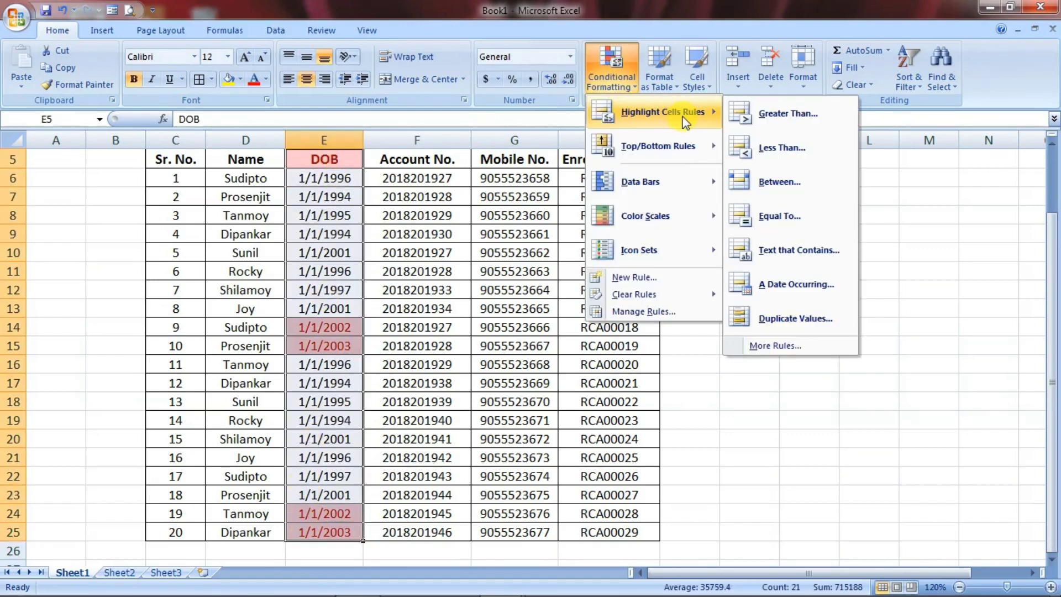
{"action": "left_click", "coordinate": [783, 148]}
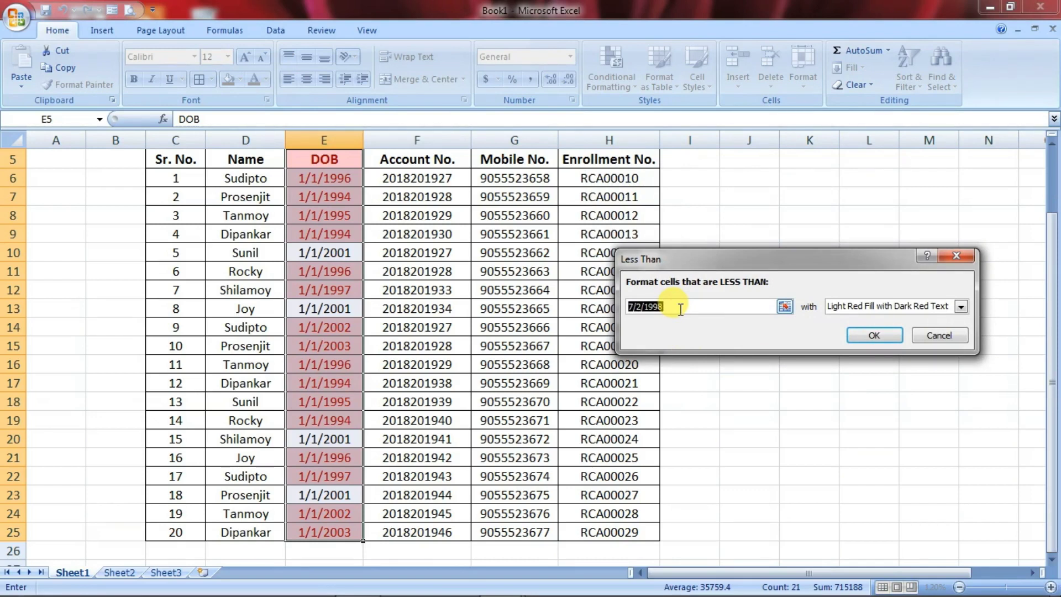
{"action": "type", "text": "1/"}
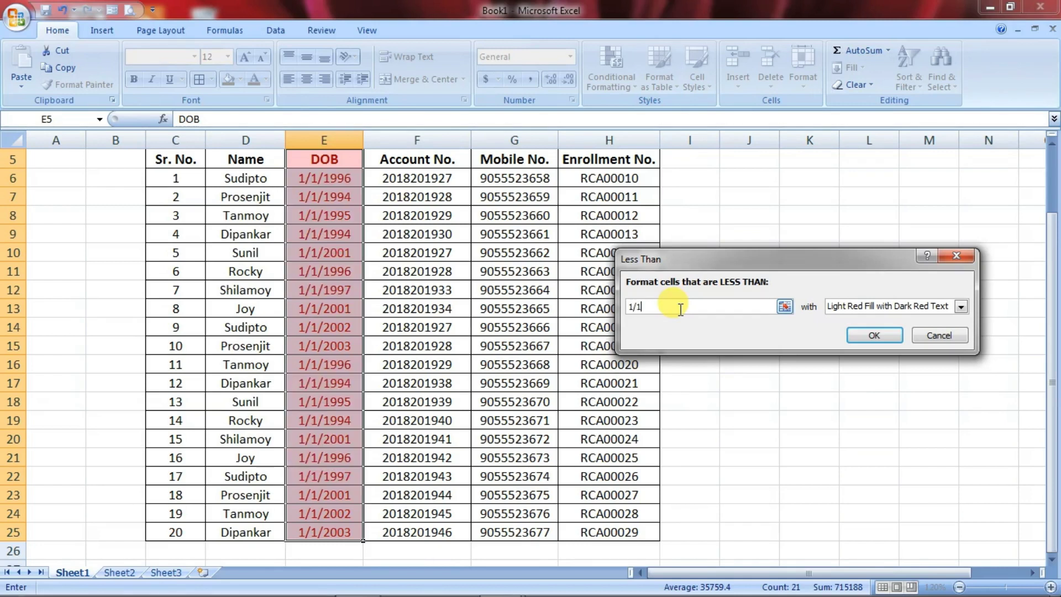
{"action": "type", "text": "1/2001"}
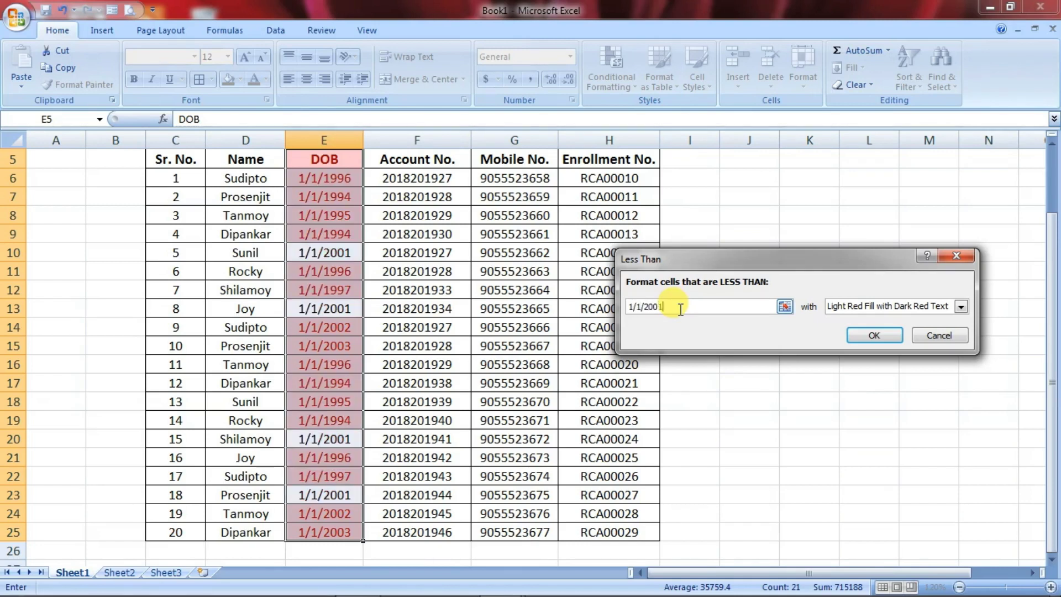
{"action": "left_click", "coordinate": [961, 308]}
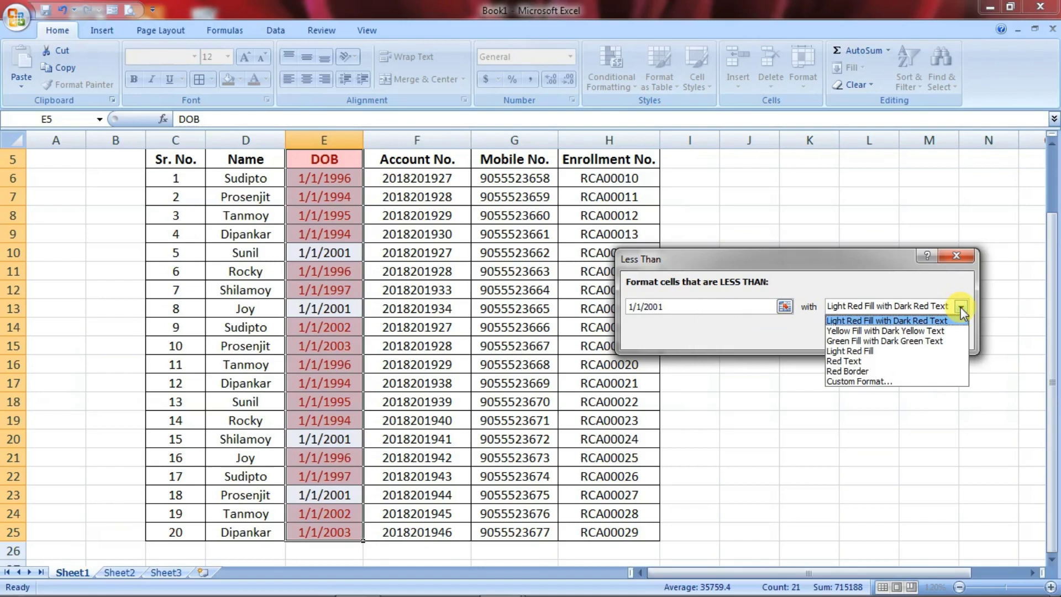
{"action": "left_click", "coordinate": [912, 335]}
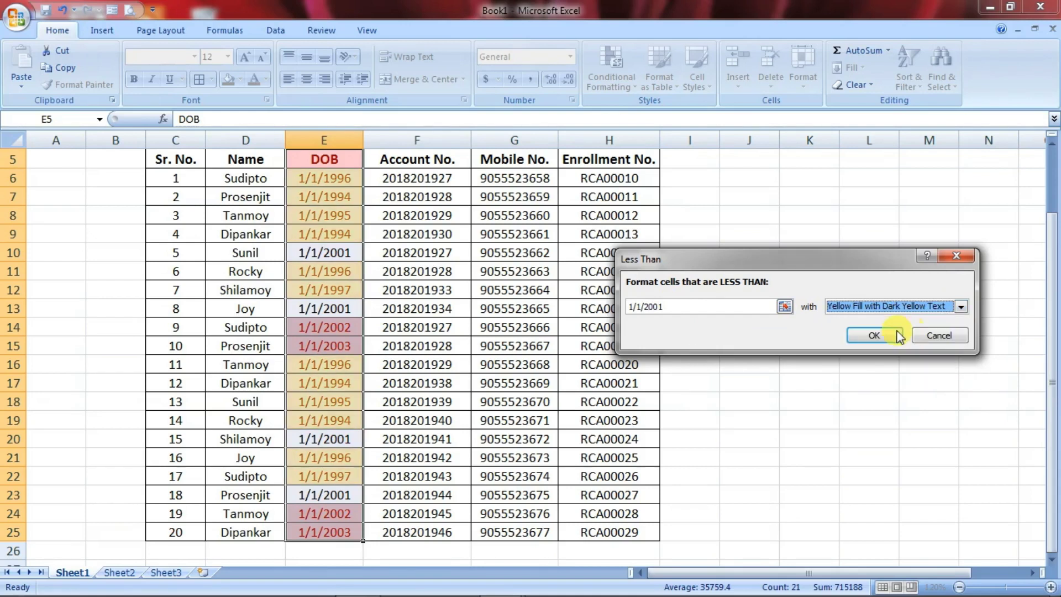
{"action": "left_click", "coordinate": [871, 336]}
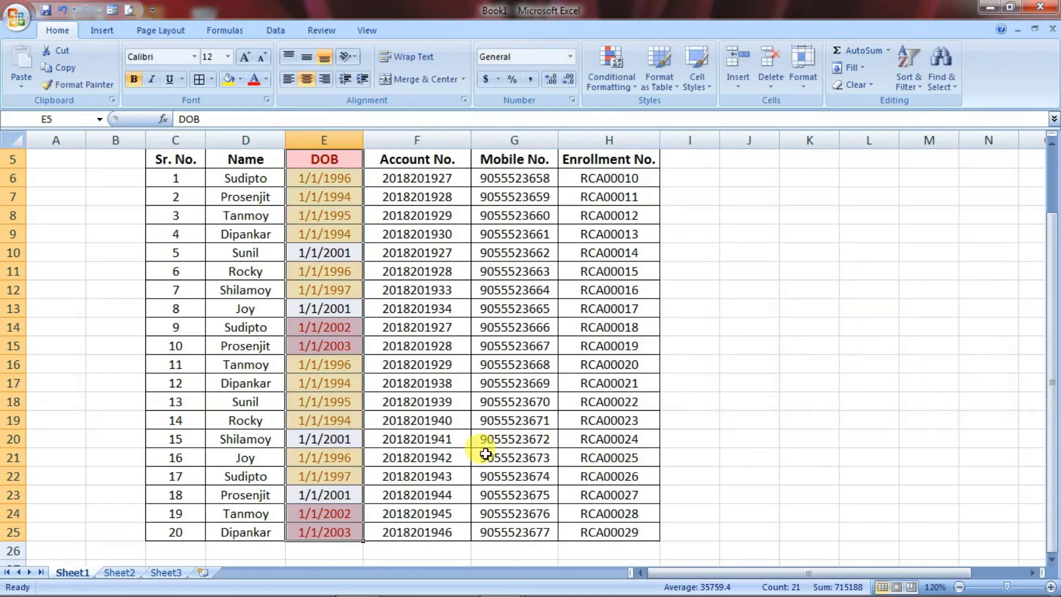
{"action": "left_click", "coordinate": [762, 341]}
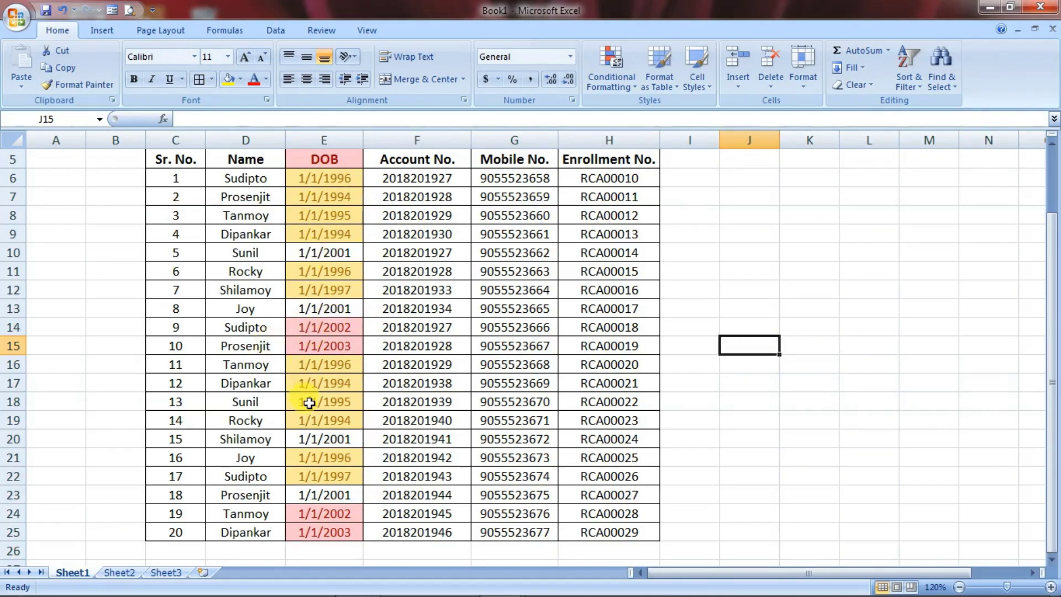
{"action": "left_click", "coordinate": [324, 476]}
{"action": "left_click", "coordinate": [612, 80]}
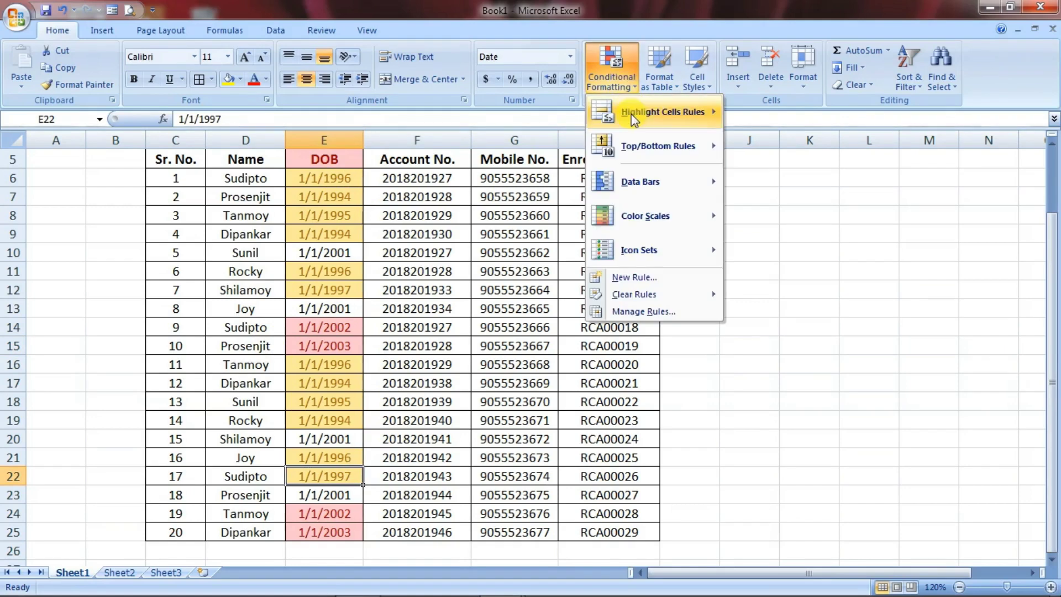
{"action": "mouse_move", "coordinate": [647, 114]}
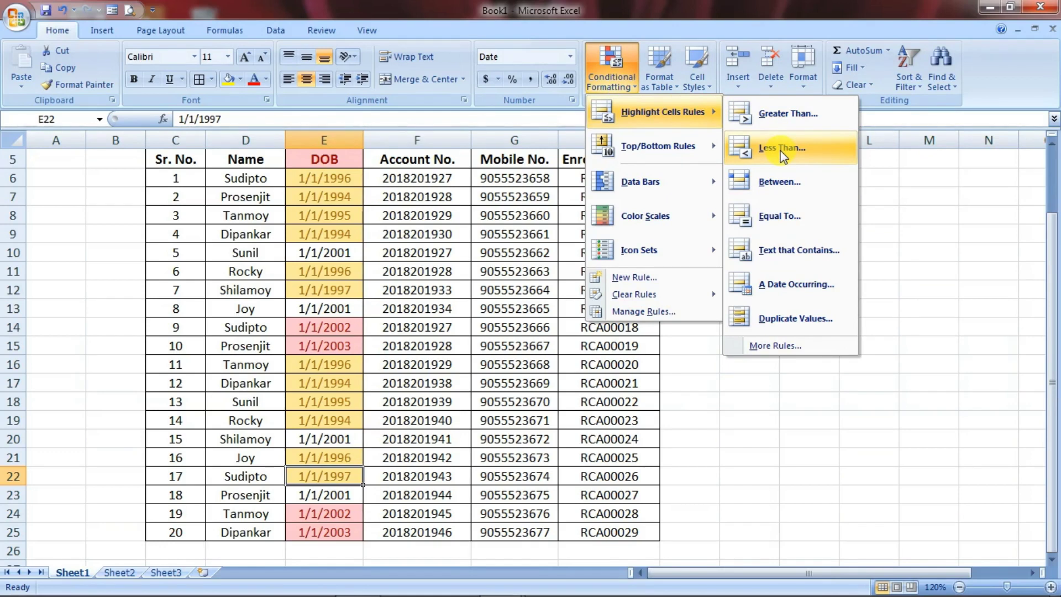
{"action": "left_click", "coordinate": [904, 249]}
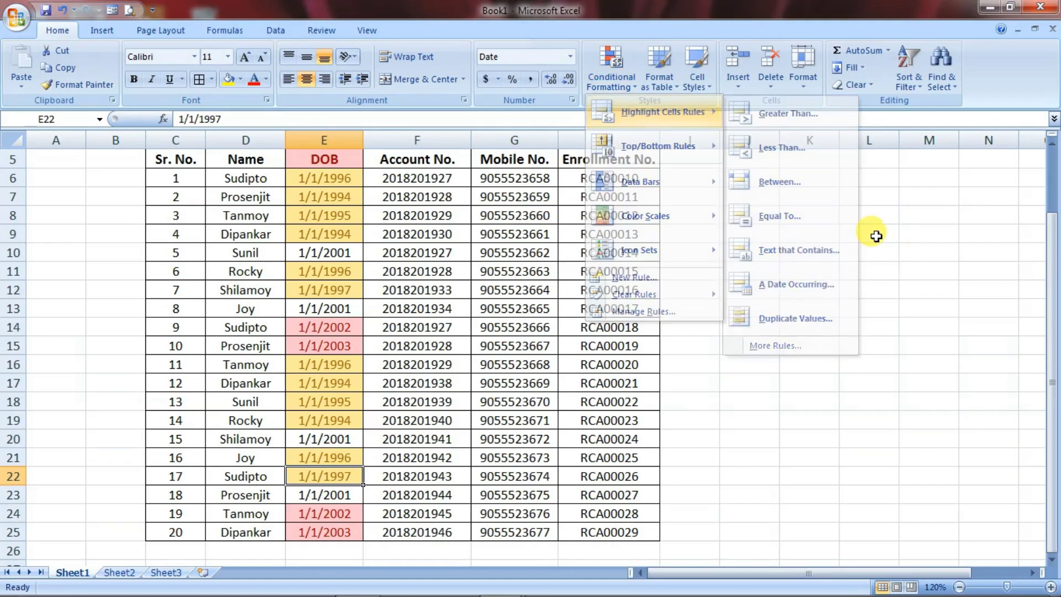
Step: Add a Greater Than highlight rule to L9:L18 for values above 1114, using Light Red Fill with Dark Red Text
{"action": "left_click", "coordinate": [810, 229]}
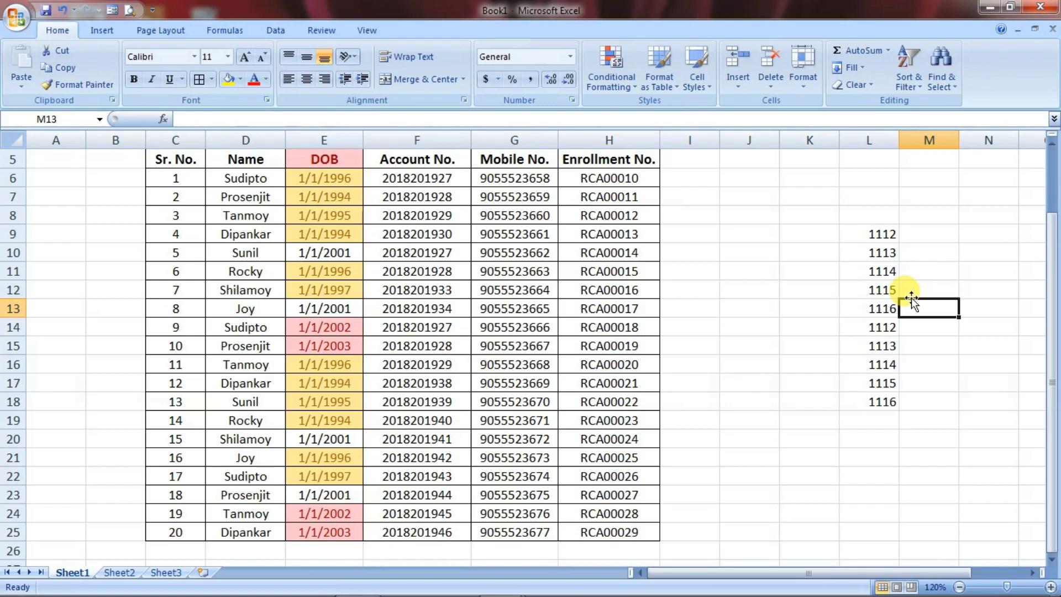
{"action": "left_click_drag", "start_coordinate": [881, 232], "coordinate": [884, 400]}
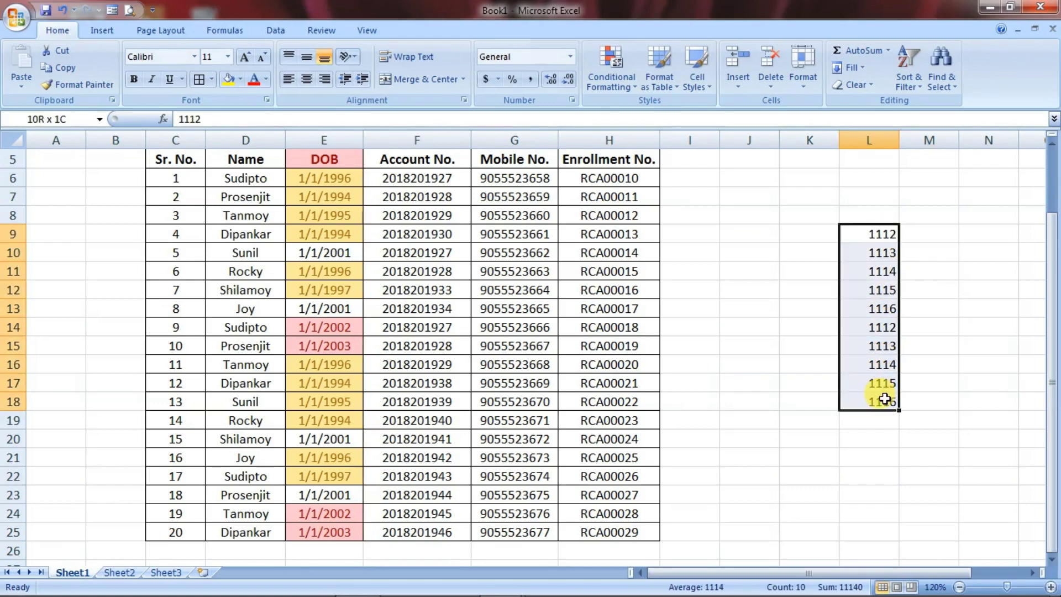
{"action": "left_click", "coordinate": [612, 88]}
{"action": "mouse_move", "coordinate": [695, 114]}
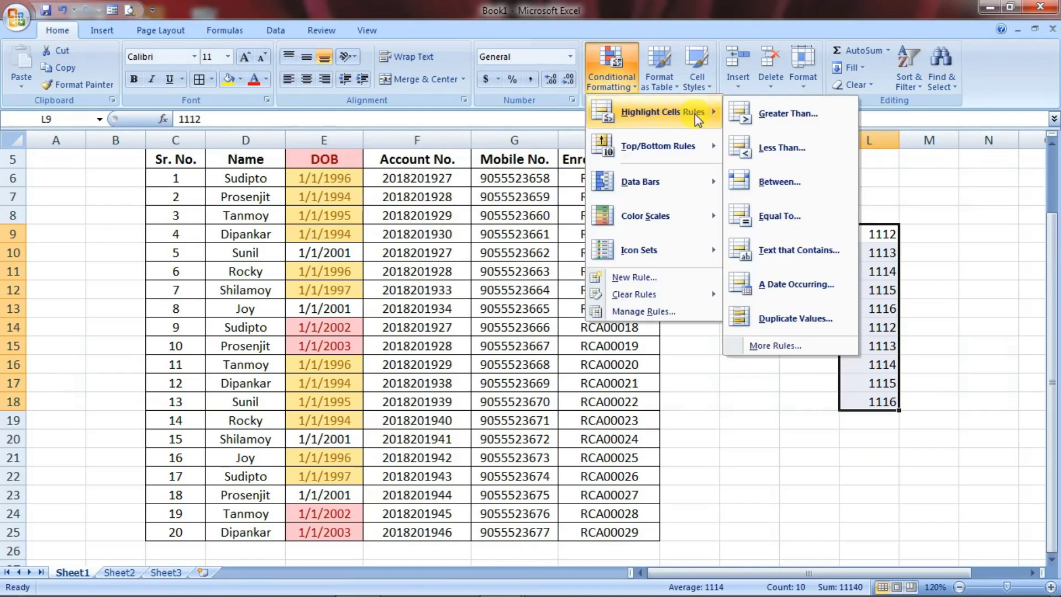
{"action": "left_click", "coordinate": [797, 112]}
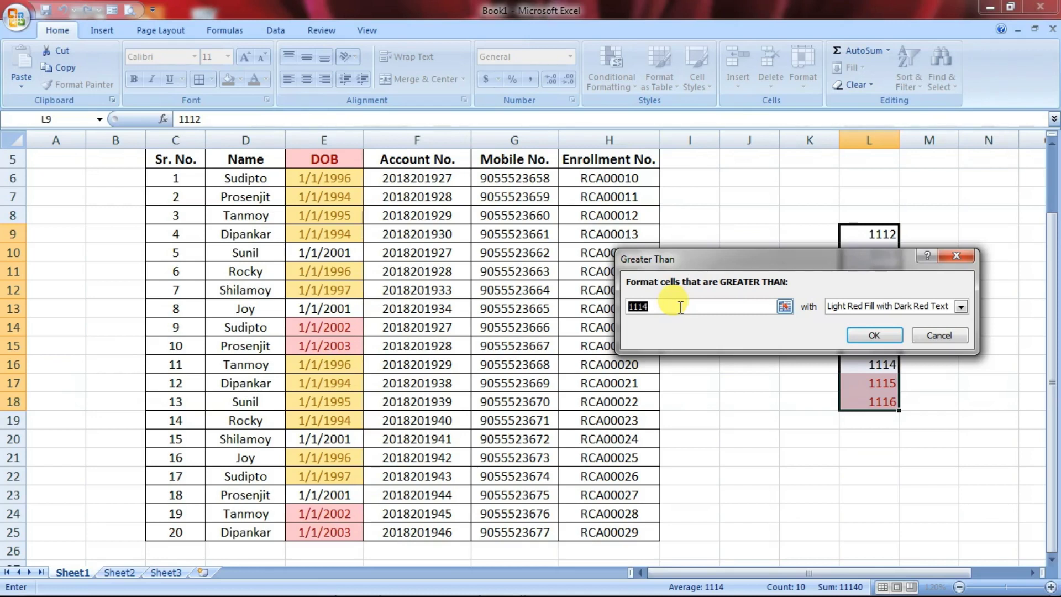
{"action": "key", "text": "BackSpace"}
{"action": "type", "text": "1"}
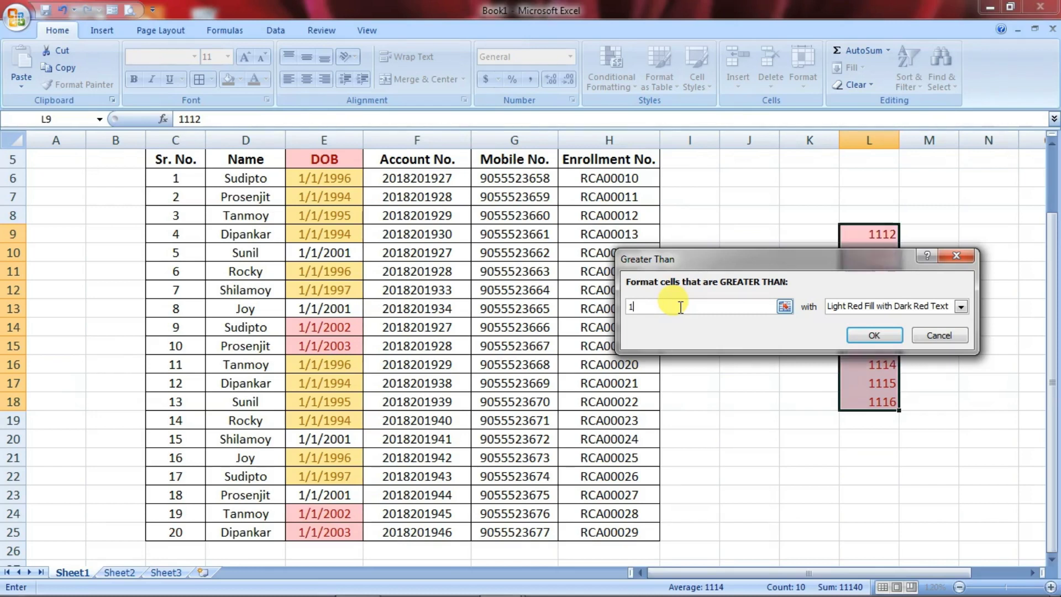
{"action": "type", "text": "114"}
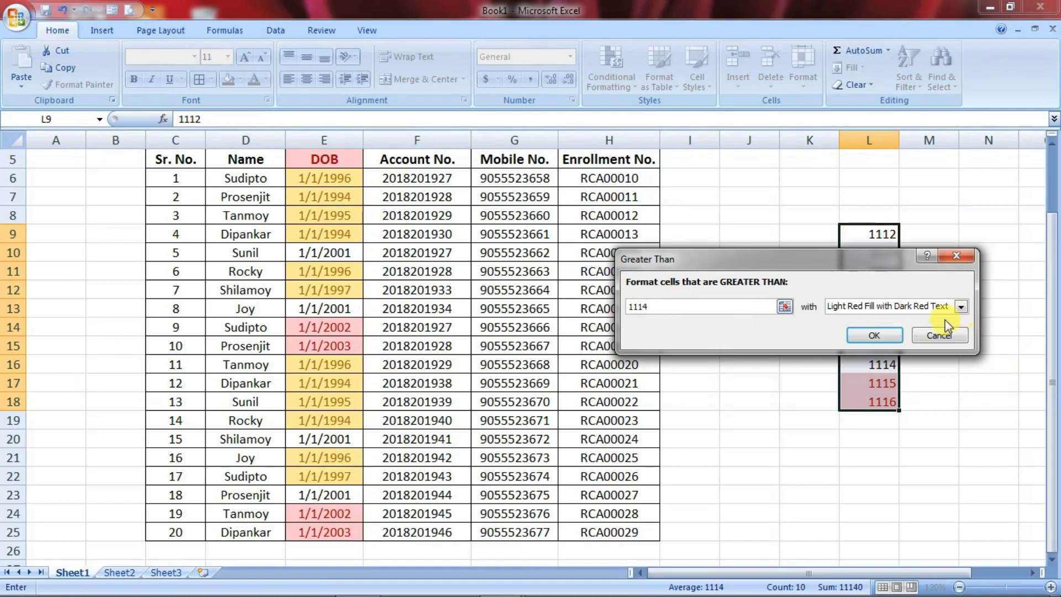
{"action": "left_click", "coordinate": [871, 337]}
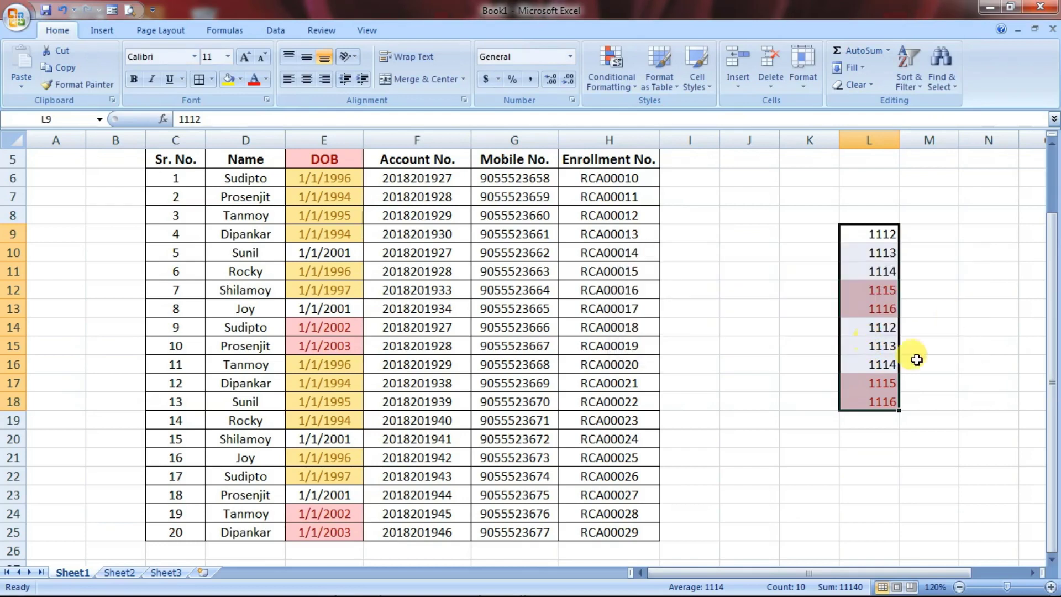
{"action": "left_click", "coordinate": [947, 310]}
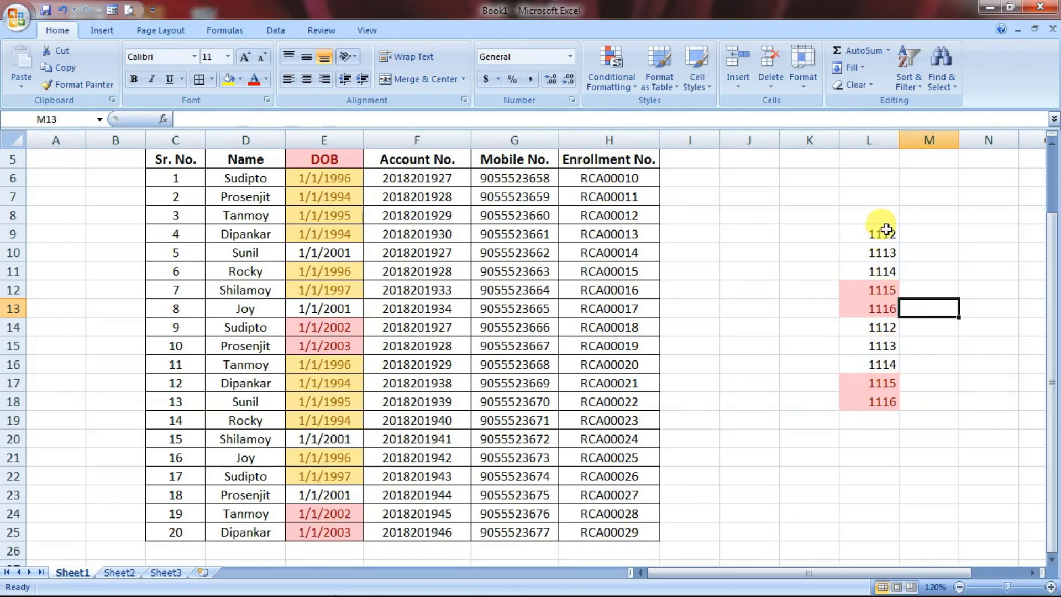
Step: Add a Less Than highlight rule to L9:L18 for values below 1113, using Yellow Fill with Dark Yellow Text
{"action": "left_click_drag", "start_coordinate": [882, 236], "coordinate": [879, 395]}
{"action": "left_click", "coordinate": [615, 78]}
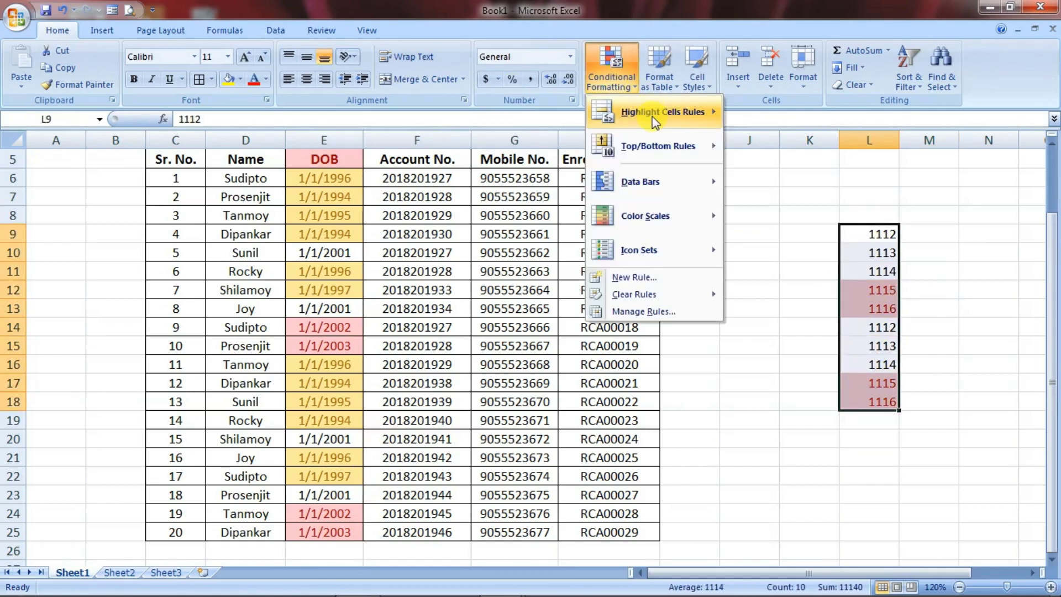
{"action": "mouse_move", "coordinate": [667, 112]}
{"action": "left_click", "coordinate": [785, 148]}
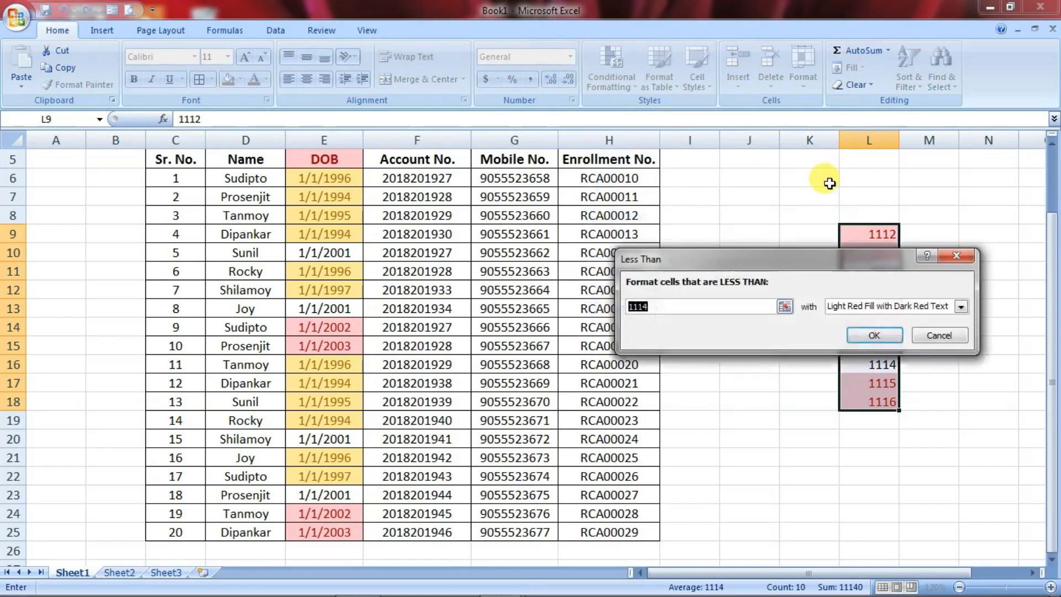
{"action": "type", "text": "11"}
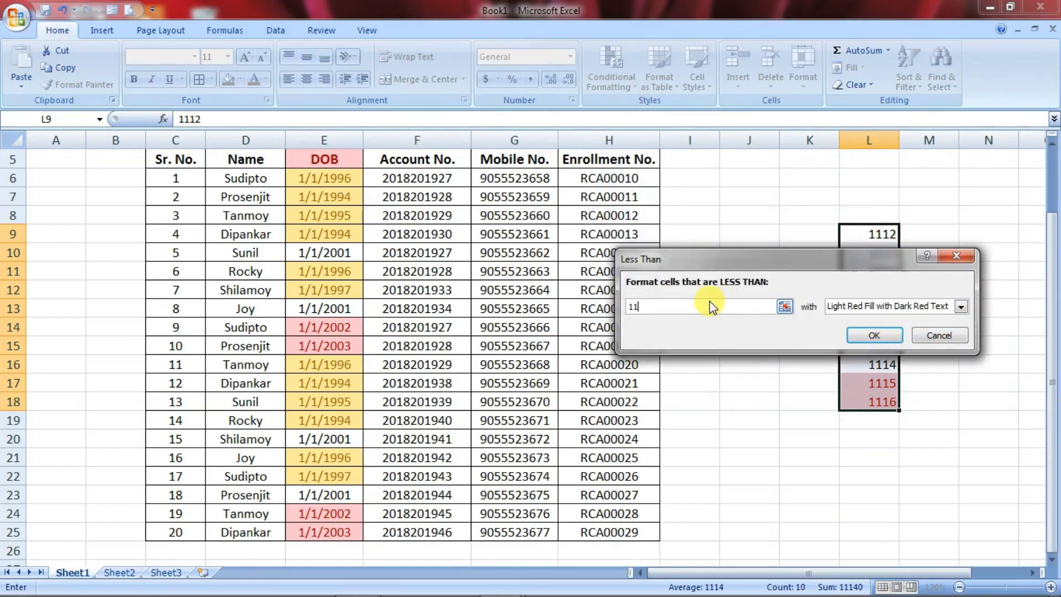
{"action": "type", "text": "13"}
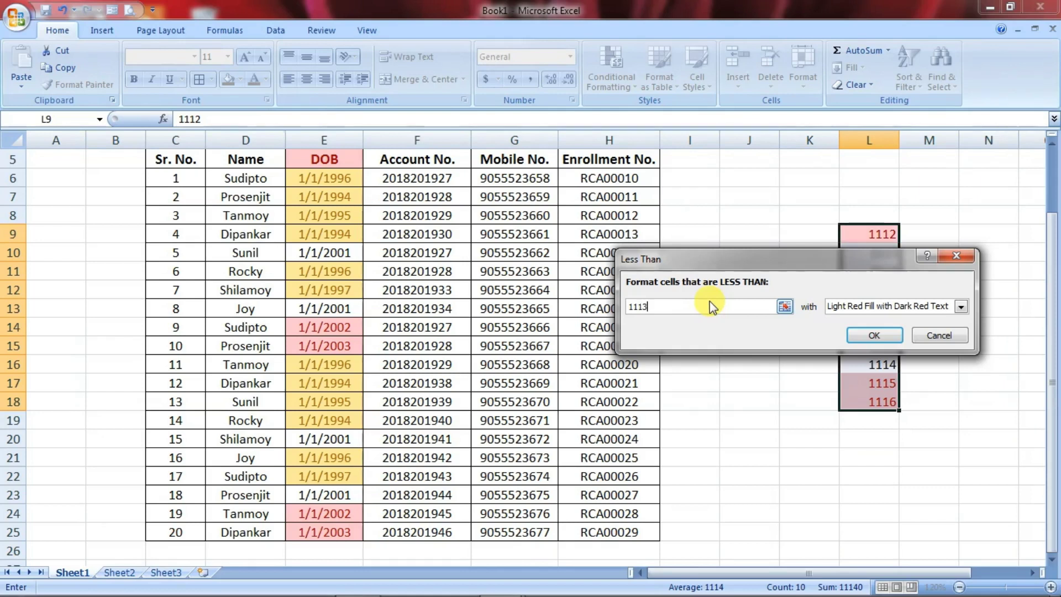
{"action": "left_click", "coordinate": [962, 308]}
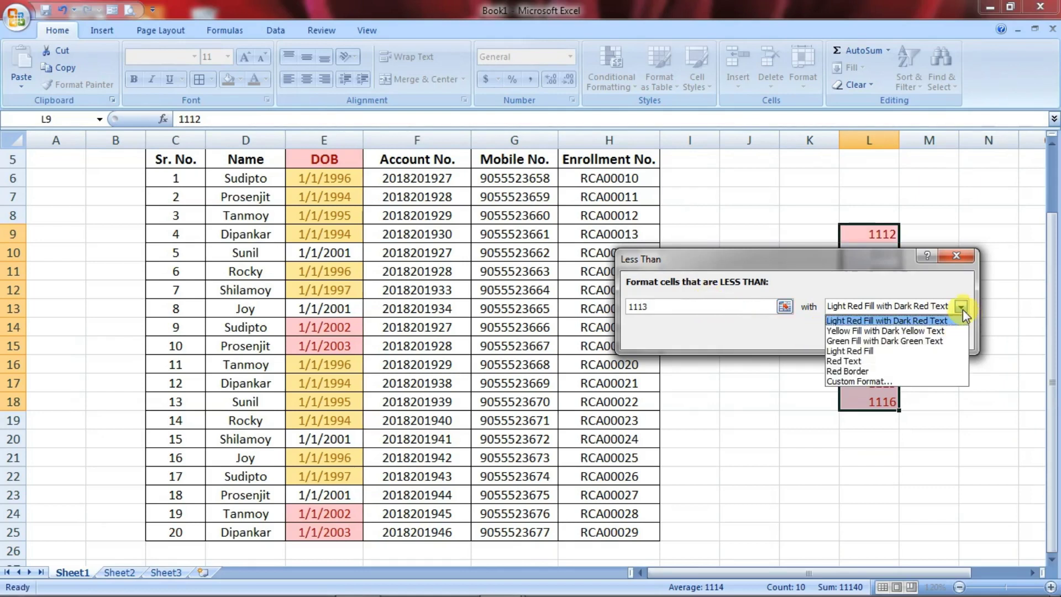
{"action": "left_click", "coordinate": [914, 330]}
{"action": "left_click", "coordinate": [875, 335]}
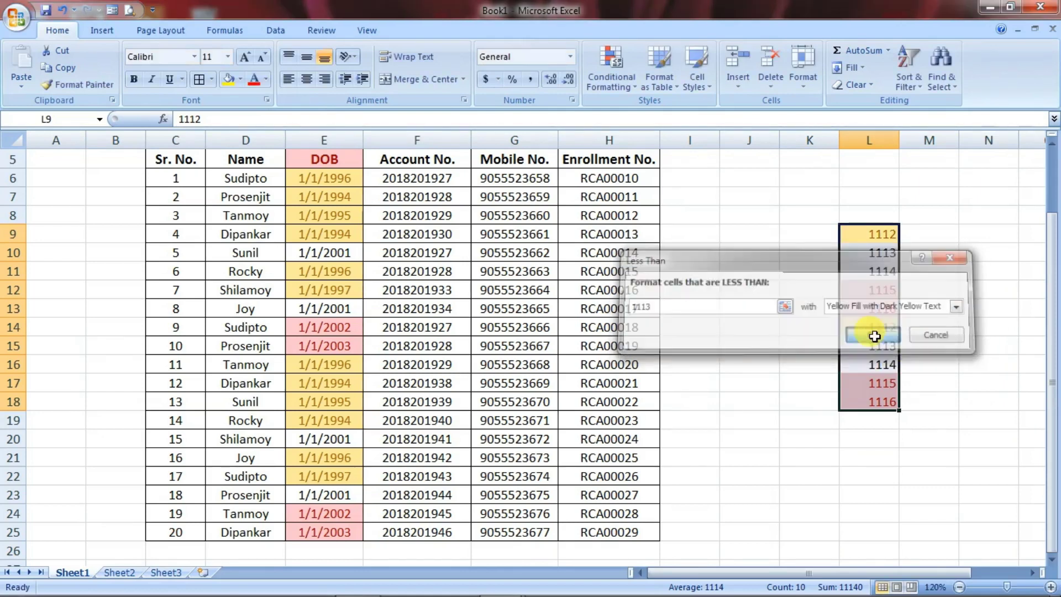
{"action": "left_click", "coordinate": [976, 367]}
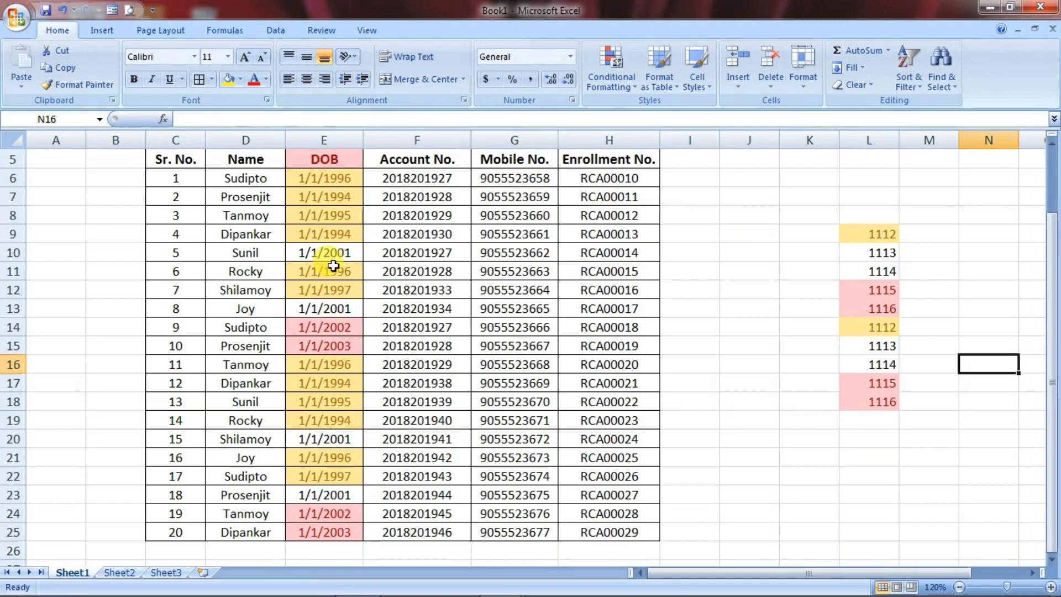
Step: Add an Equal To highlight rule to E5:E25 for the value 1/1/2001, using Green Fill with Dark Green Text
{"action": "left_click_drag", "start_coordinate": [325, 159], "coordinate": [339, 526]}
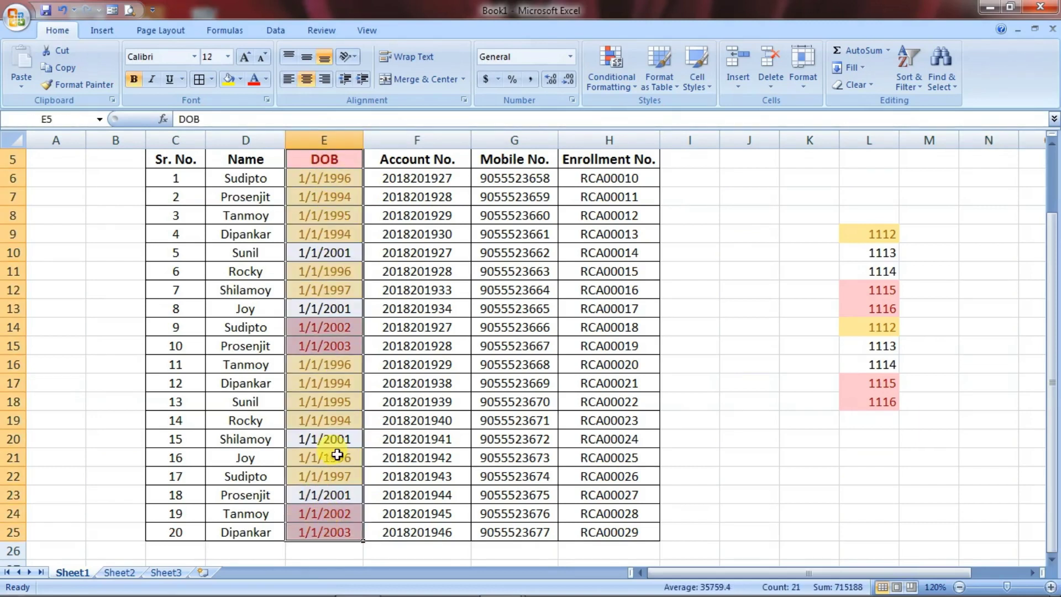
{"action": "left_click", "coordinate": [612, 91]}
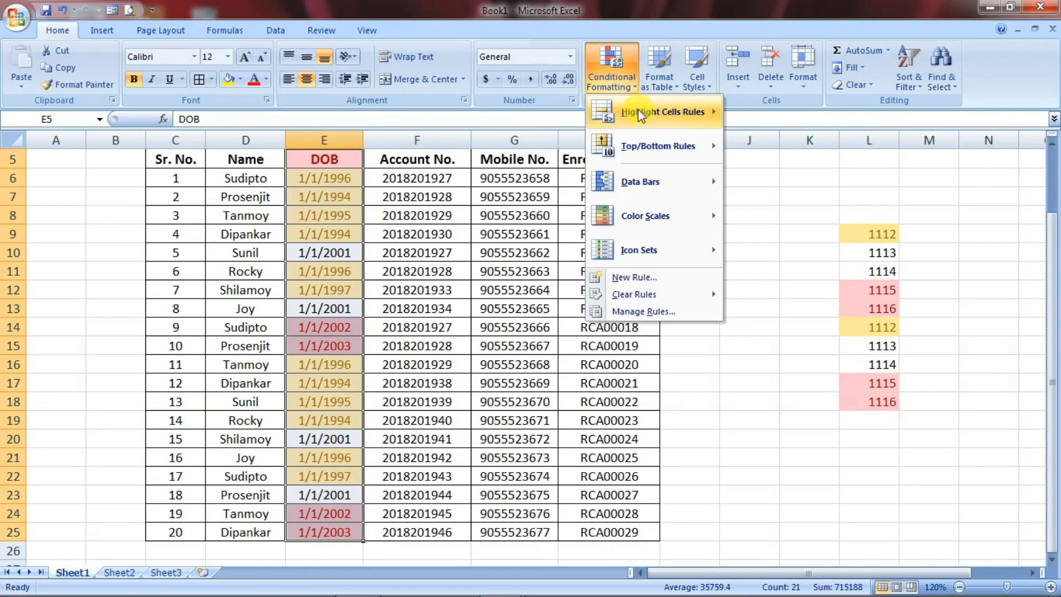
{"action": "mouse_move", "coordinate": [710, 116]}
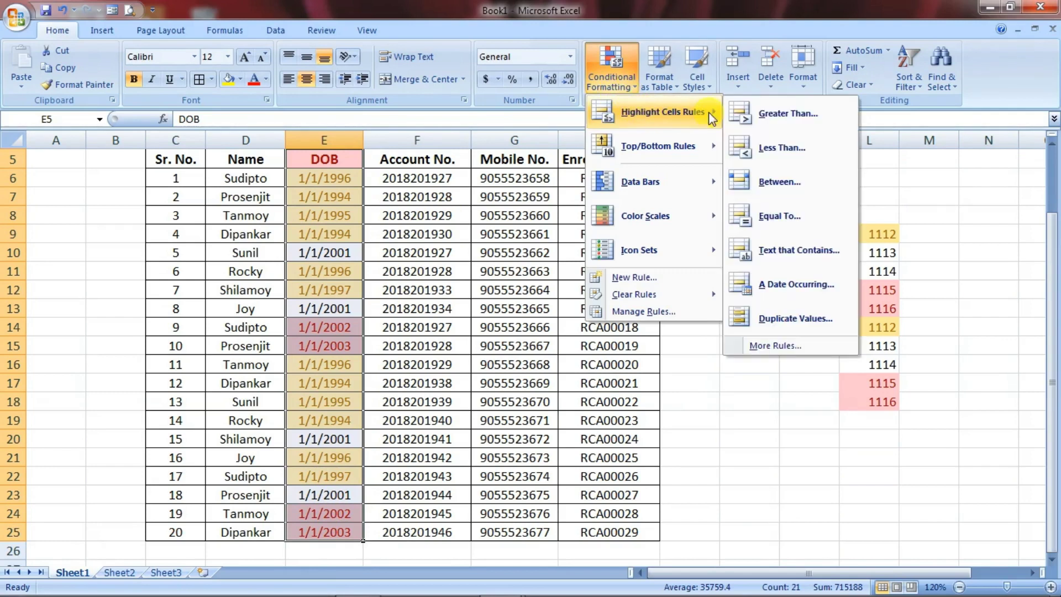
{"action": "left_click", "coordinate": [794, 224]}
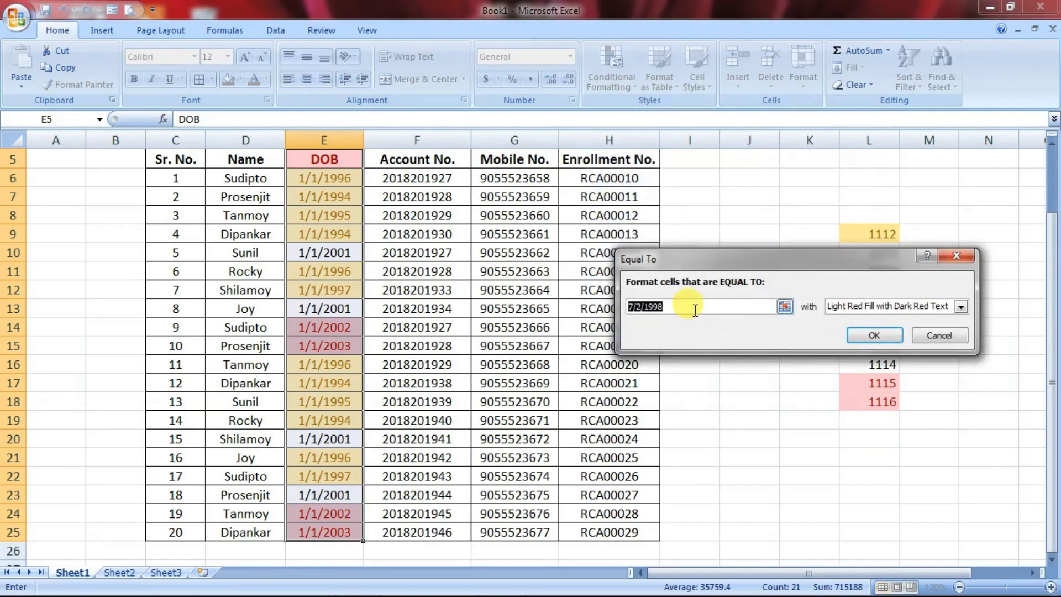
{"action": "key", "text": "BackSpace"}
{"action": "type", "text": "1/1/2001"}
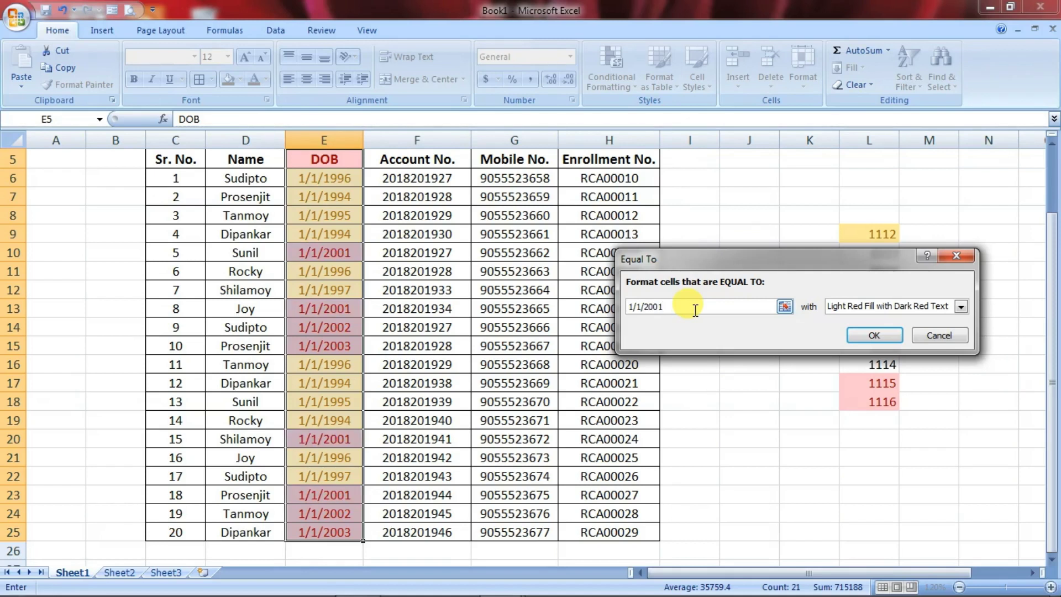
{"action": "left_click", "coordinate": [961, 307]}
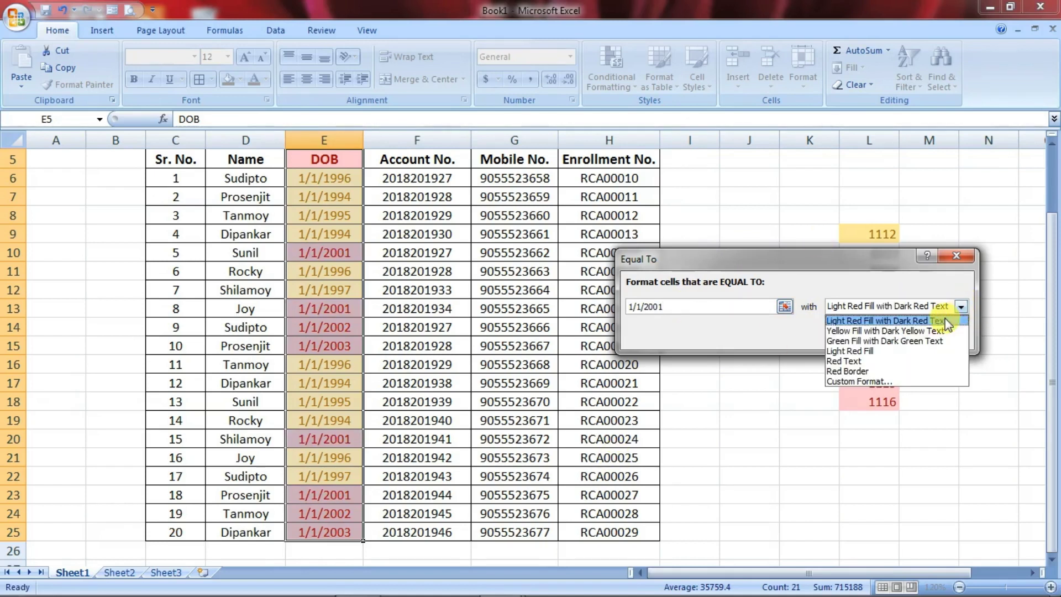
{"action": "left_click", "coordinate": [879, 343]}
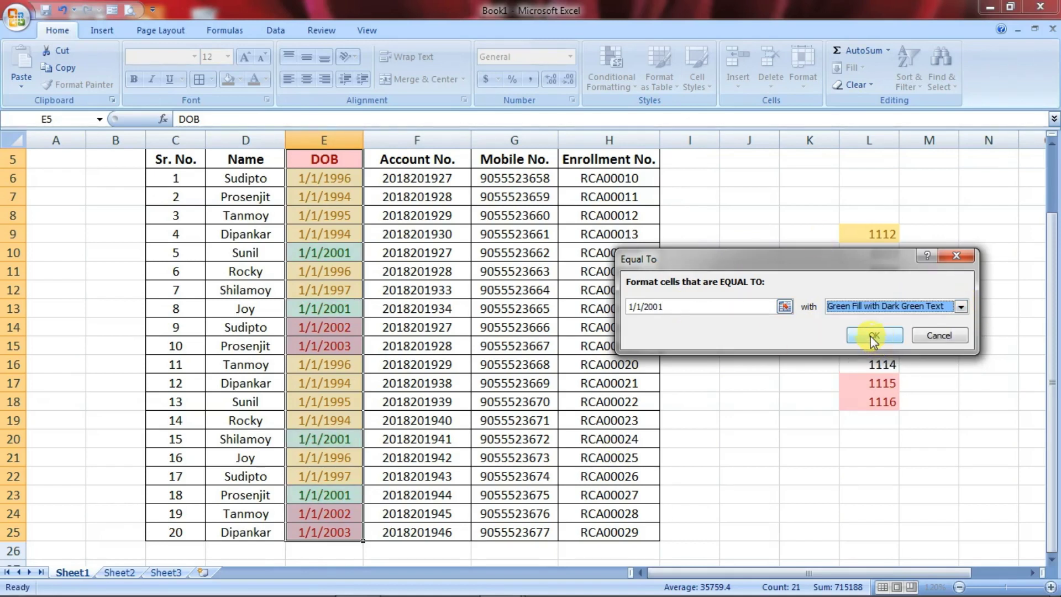
{"action": "left_click", "coordinate": [870, 336]}
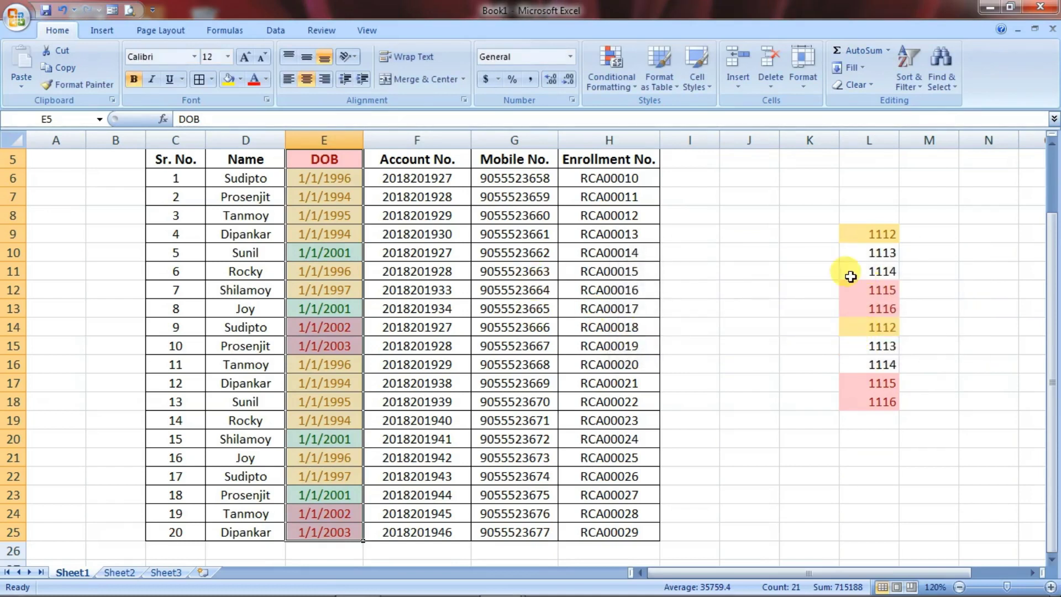
{"action": "left_click", "coordinate": [727, 276]}
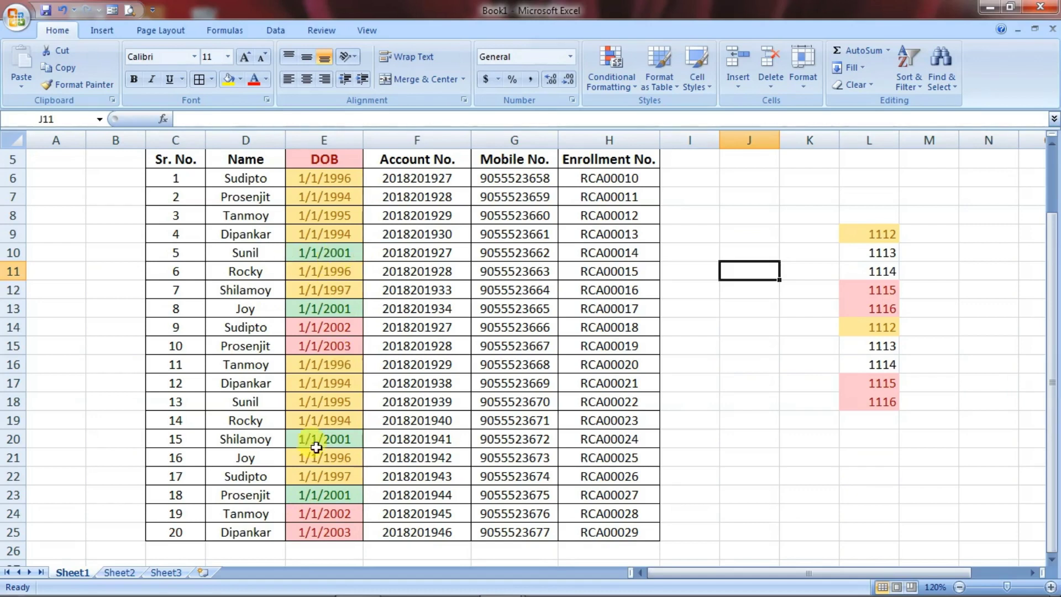
{"action": "key", "text": "ctrl+z"}
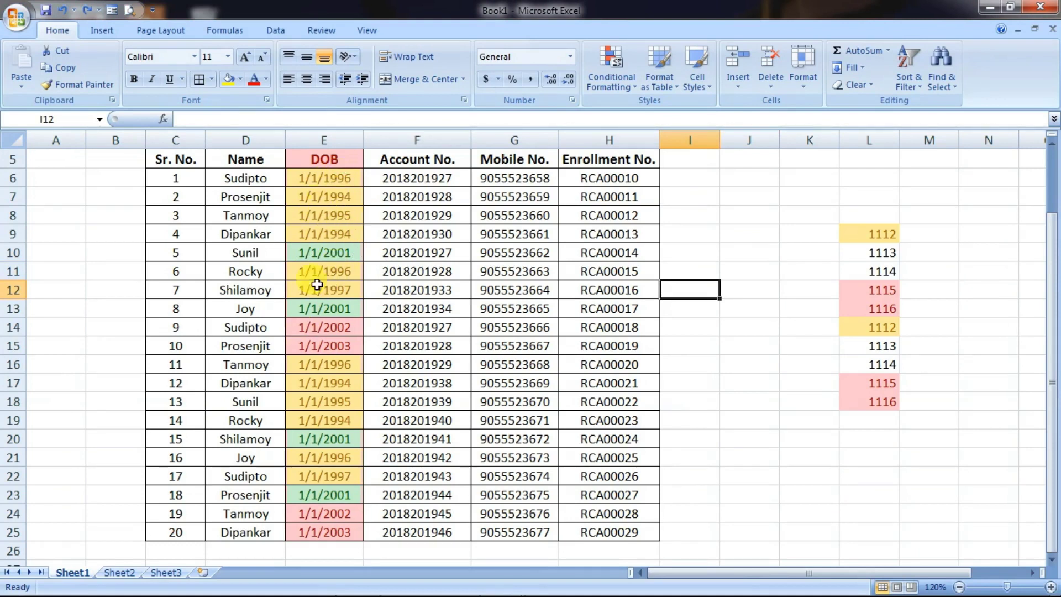
Step: Set up a Between highlight rule on E5:E25 for values between 1/1/1996 and 1/1/2001
{"action": "left_click_drag", "start_coordinate": [330, 158], "coordinate": [315, 532]}
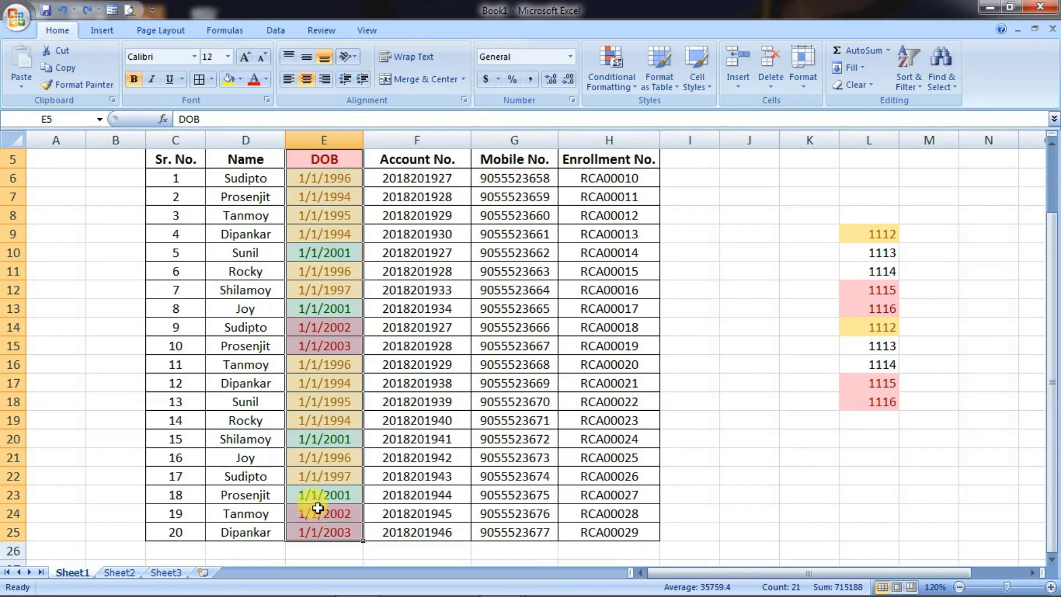
{"action": "left_click", "coordinate": [610, 65]}
{"action": "mouse_move", "coordinate": [697, 114]}
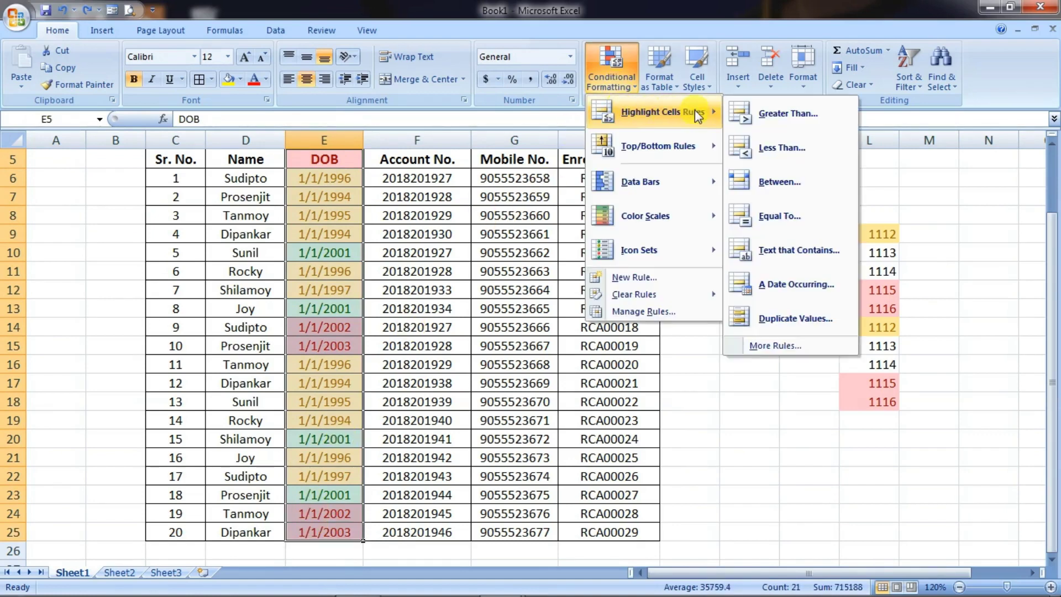
{"action": "left_click", "coordinate": [781, 182]}
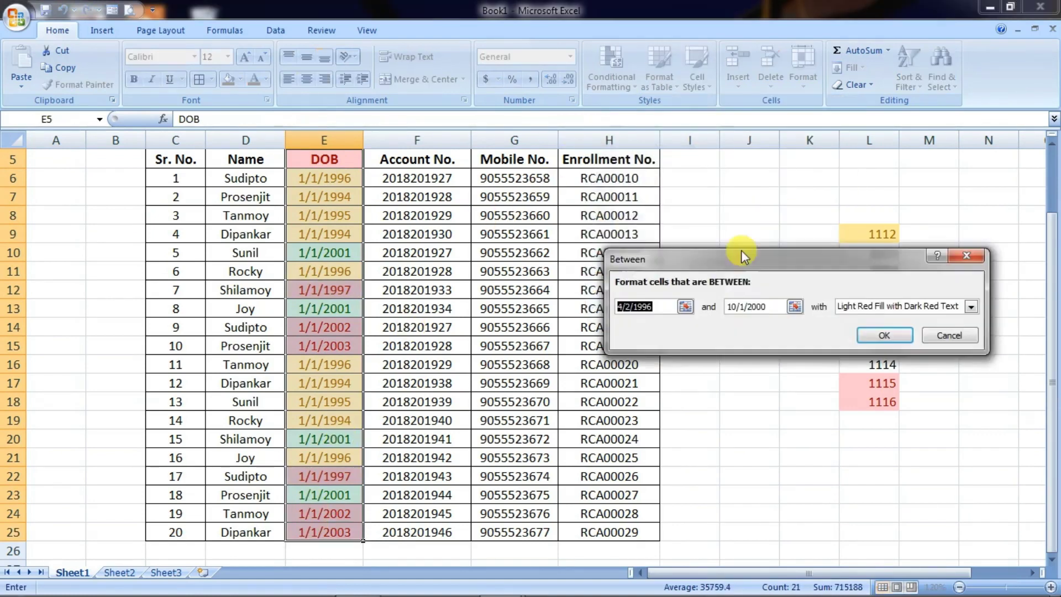
{"action": "type", "text": "1/1/"}
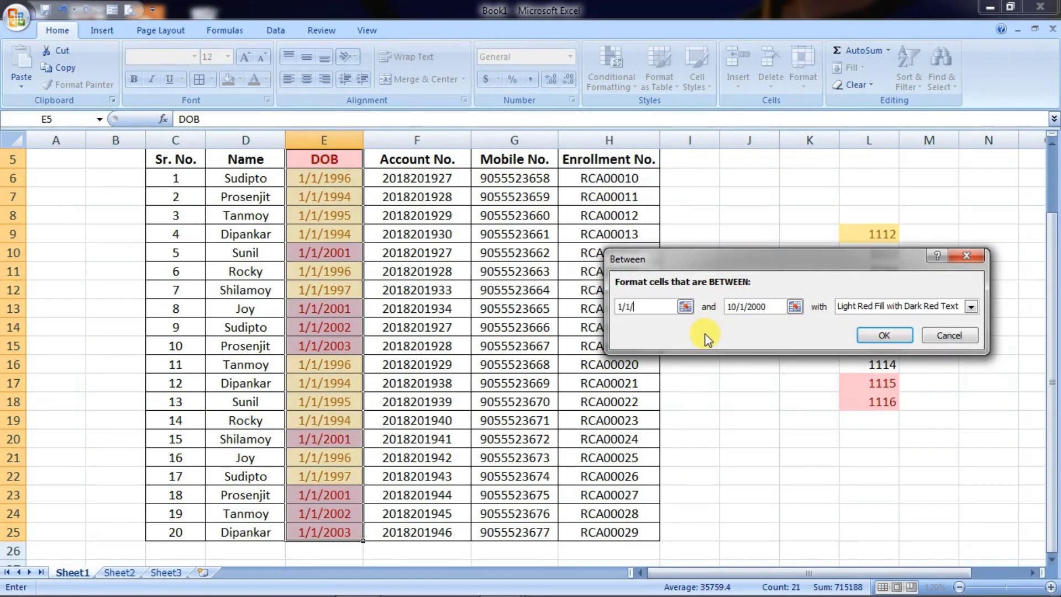
{"action": "type", "text": "1996"}
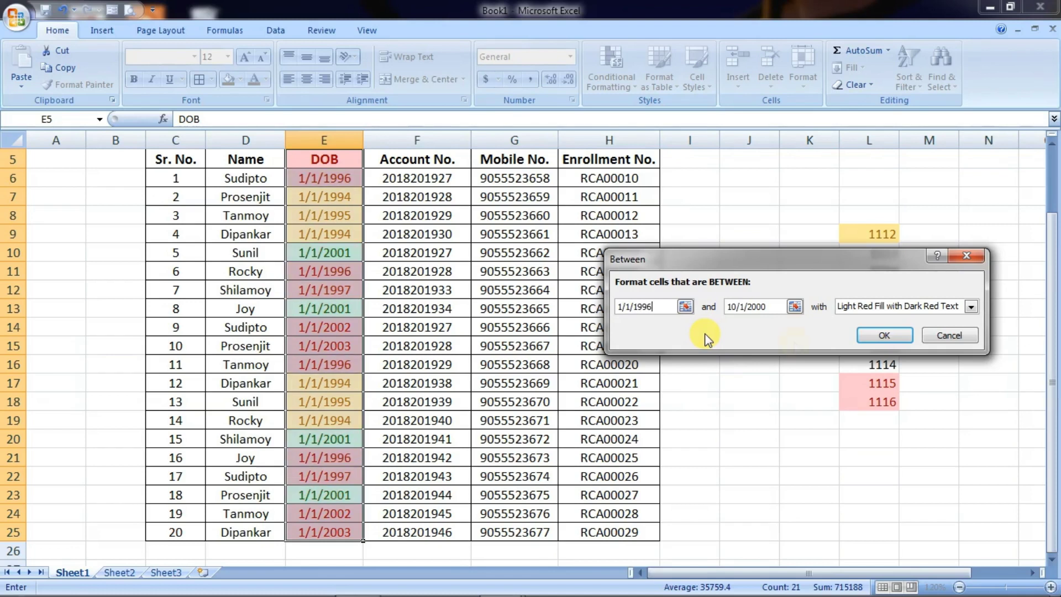
{"action": "key", "text": "Tab"}
{"action": "type", "text": "1/1/2001"}
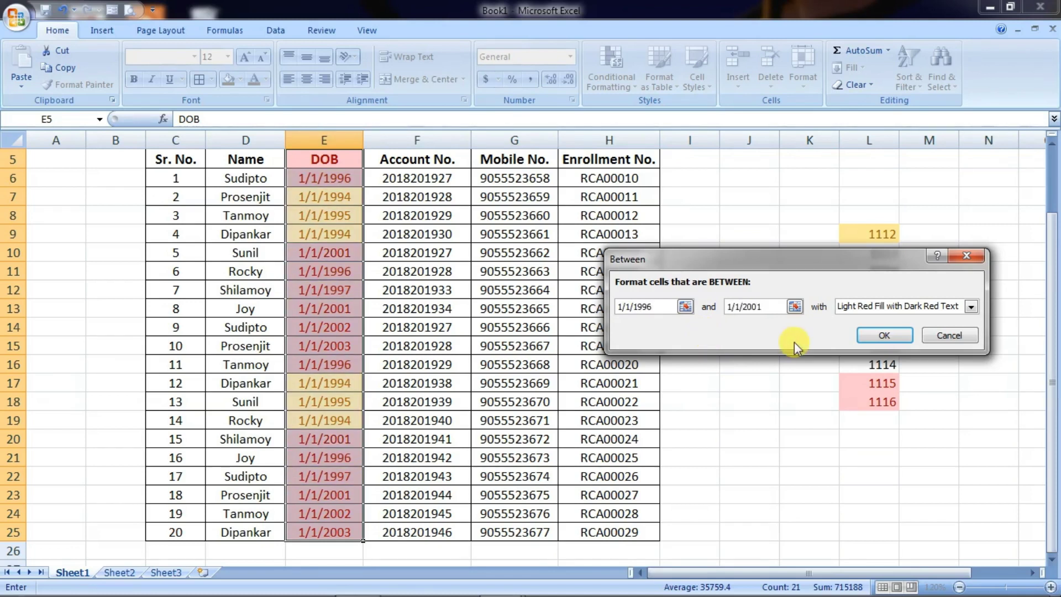
Step: Give the Between rule a custom format with a dark blue background fill and apply it
{"action": "left_click", "coordinate": [971, 307]}
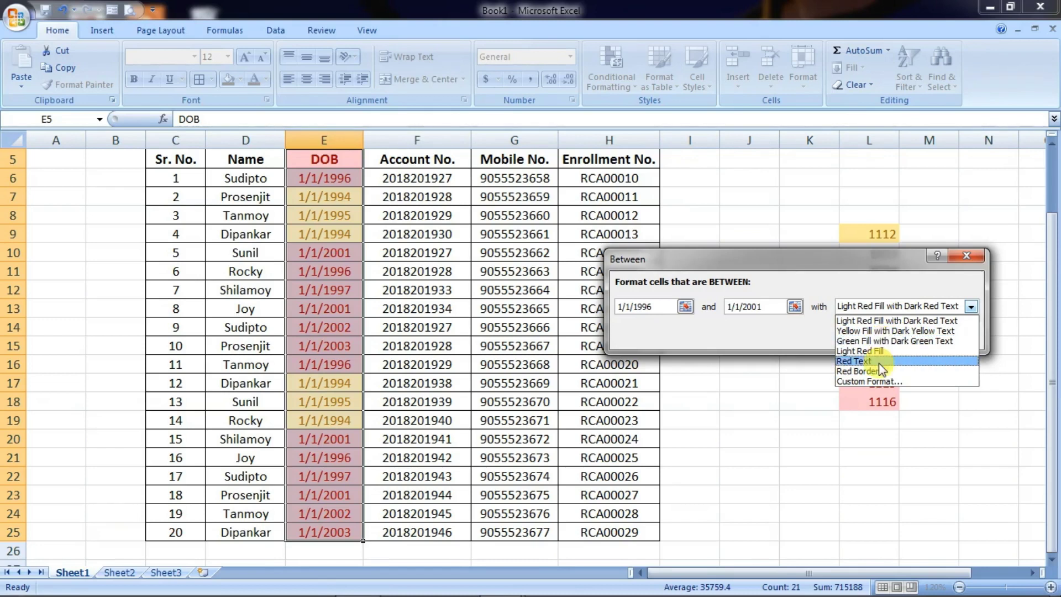
{"action": "left_click", "coordinate": [884, 382]}
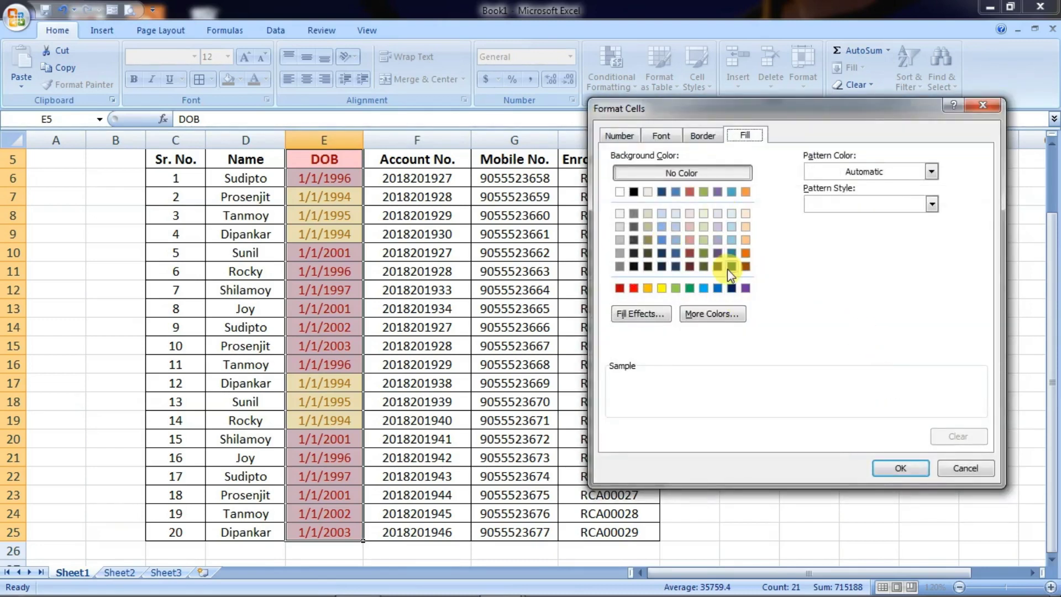
{"action": "left_click", "coordinate": [730, 288]}
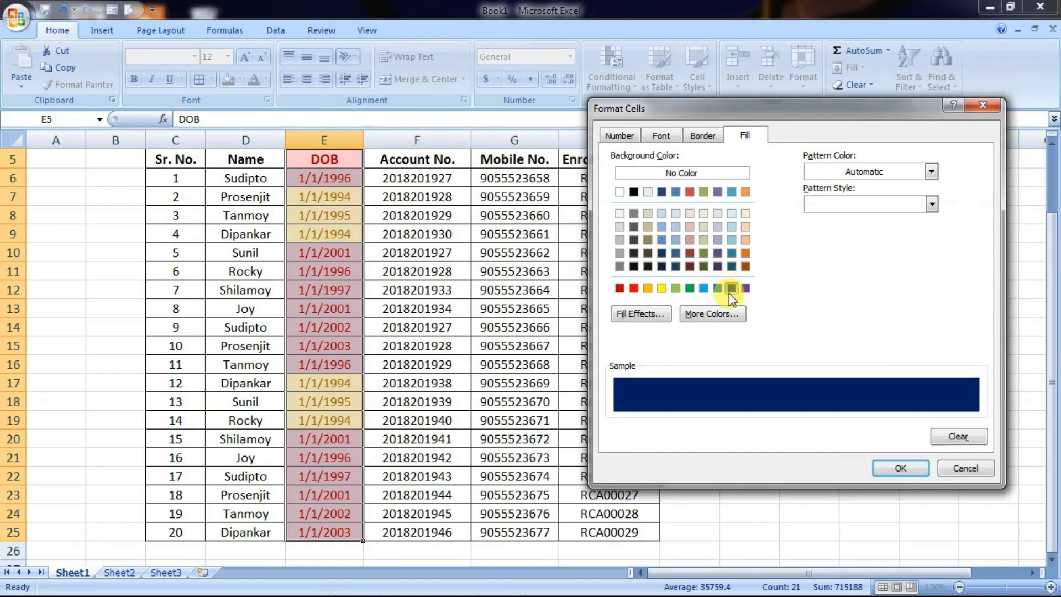
{"action": "left_click", "coordinate": [906, 467]}
{"action": "left_click", "coordinate": [878, 333]}
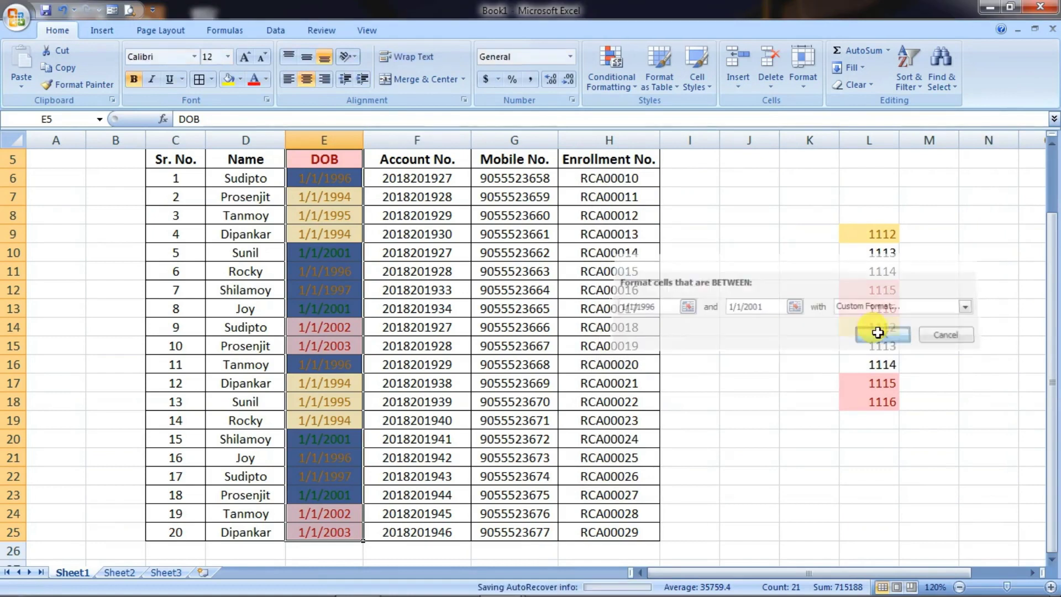
Step: Add a Duplicate Values highlight rule to the Name column D5:D25, using Light Red Fill with Dark Red Text
{"action": "left_click", "coordinate": [753, 311]}
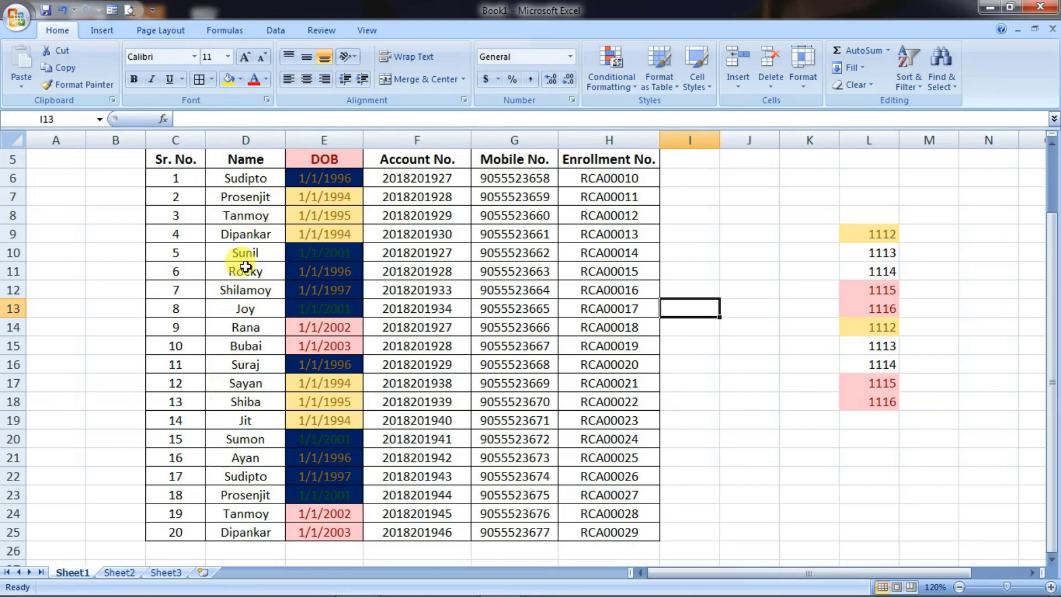
{"action": "left_click_drag", "start_coordinate": [244, 159], "coordinate": [245, 534]}
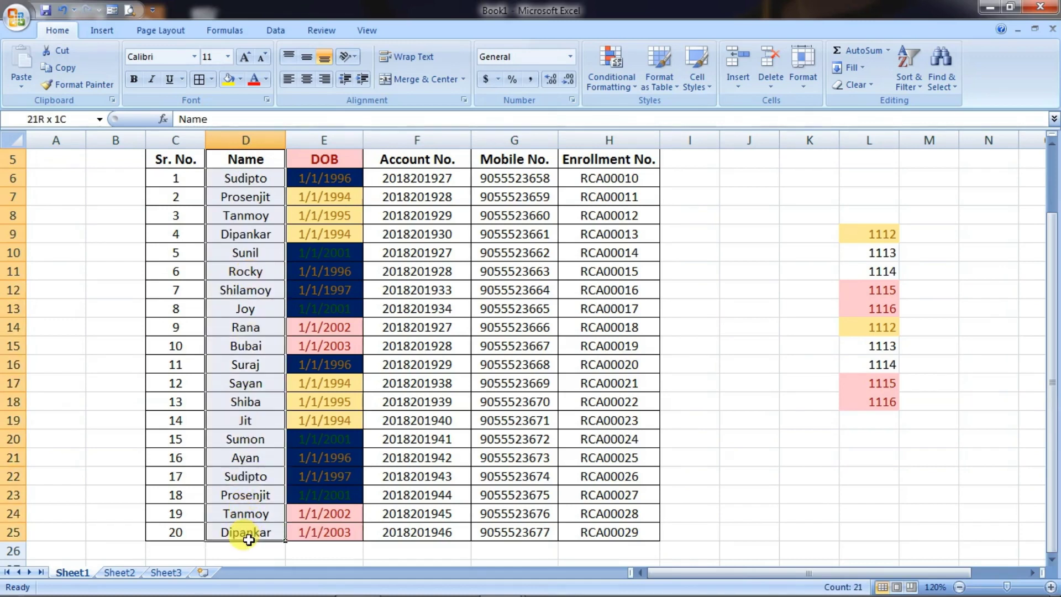
{"action": "left_click", "coordinate": [608, 84]}
{"action": "mouse_move", "coordinate": [685, 113]}
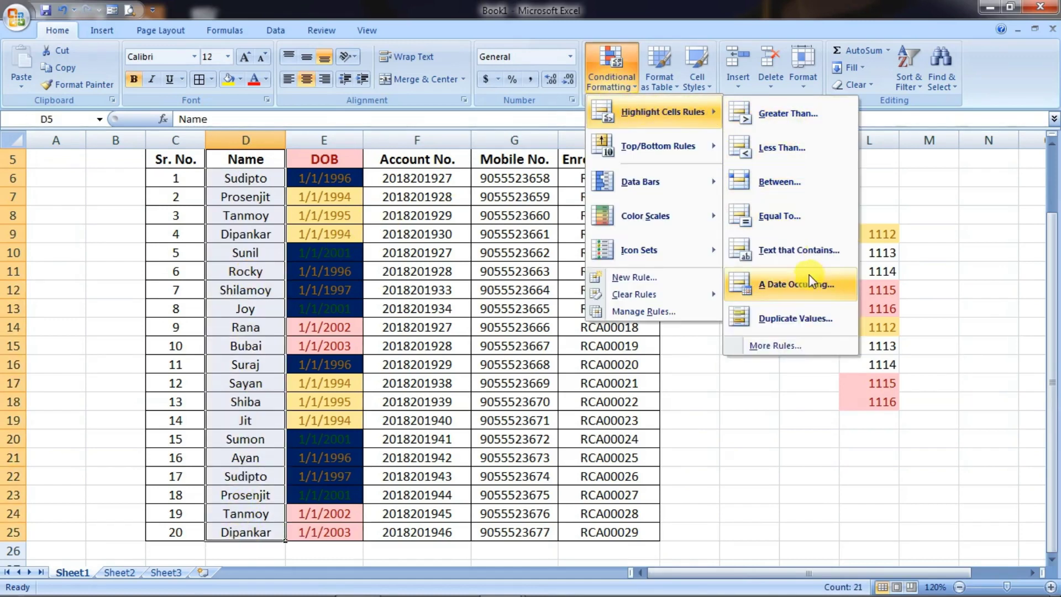
{"action": "left_click", "coordinate": [796, 319]}
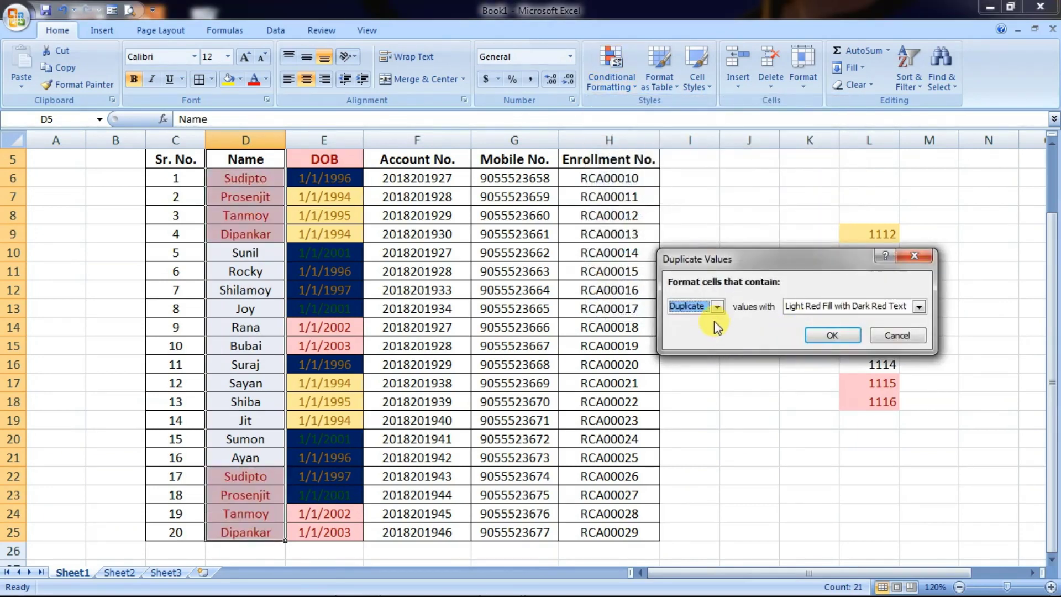
{"action": "left_click", "coordinate": [718, 307]}
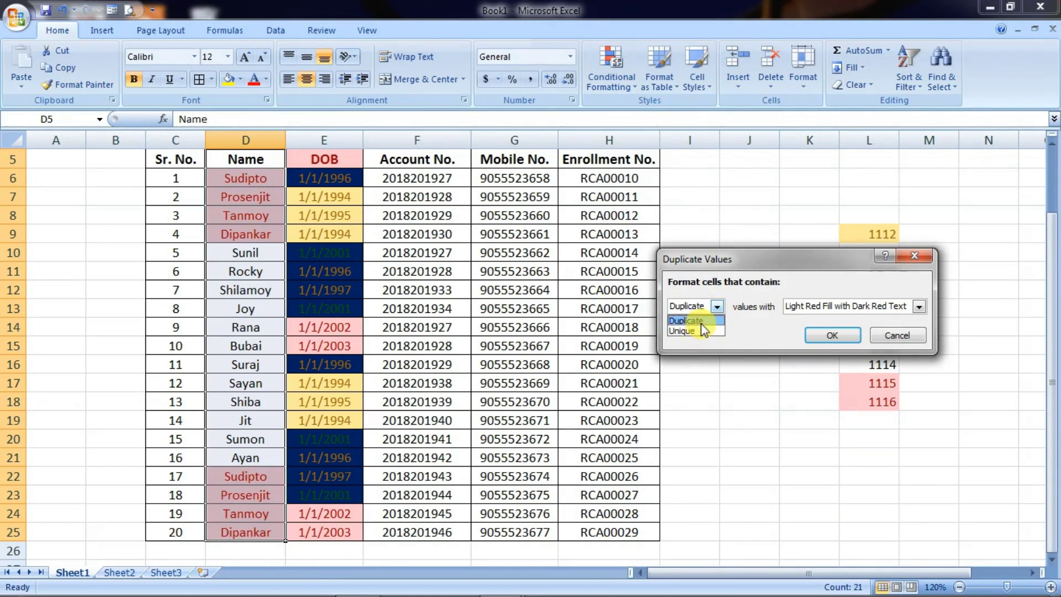
{"action": "left_click", "coordinate": [701, 323]}
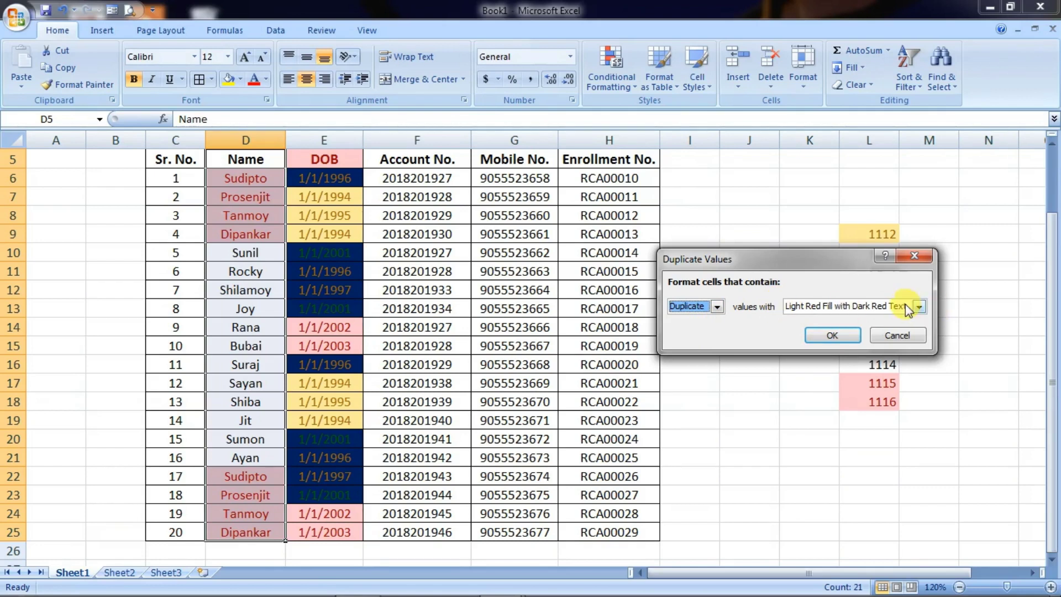
{"action": "left_click", "coordinate": [828, 336]}
{"action": "left_click", "coordinate": [698, 292]}
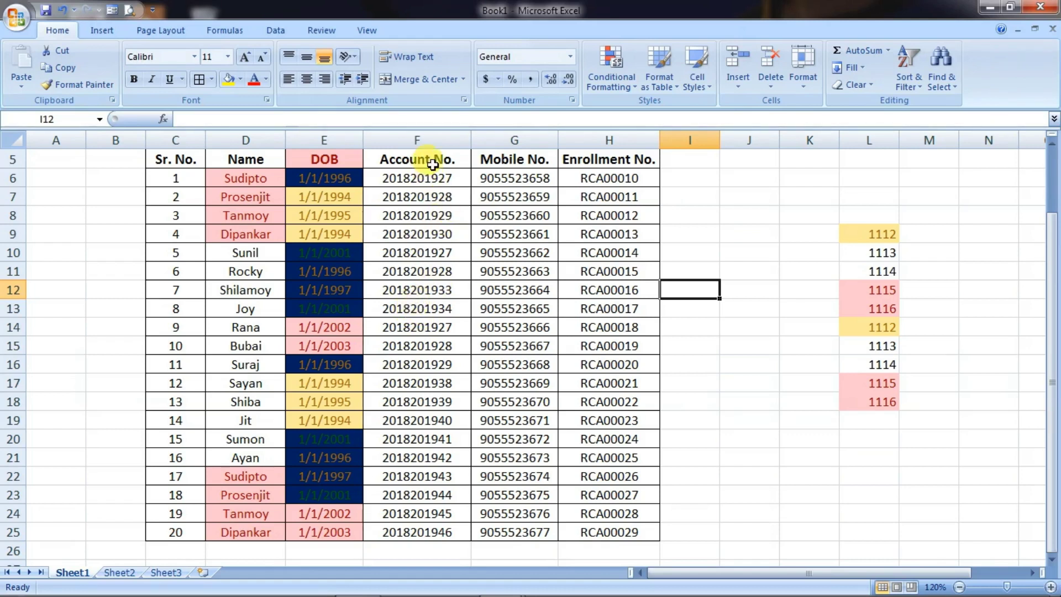
Step: Add a Duplicate Values highlight rule to the Account No. column F5:F25, using Green Fill with Dark Green Text
{"action": "left_click_drag", "start_coordinate": [428, 161], "coordinate": [417, 532]}
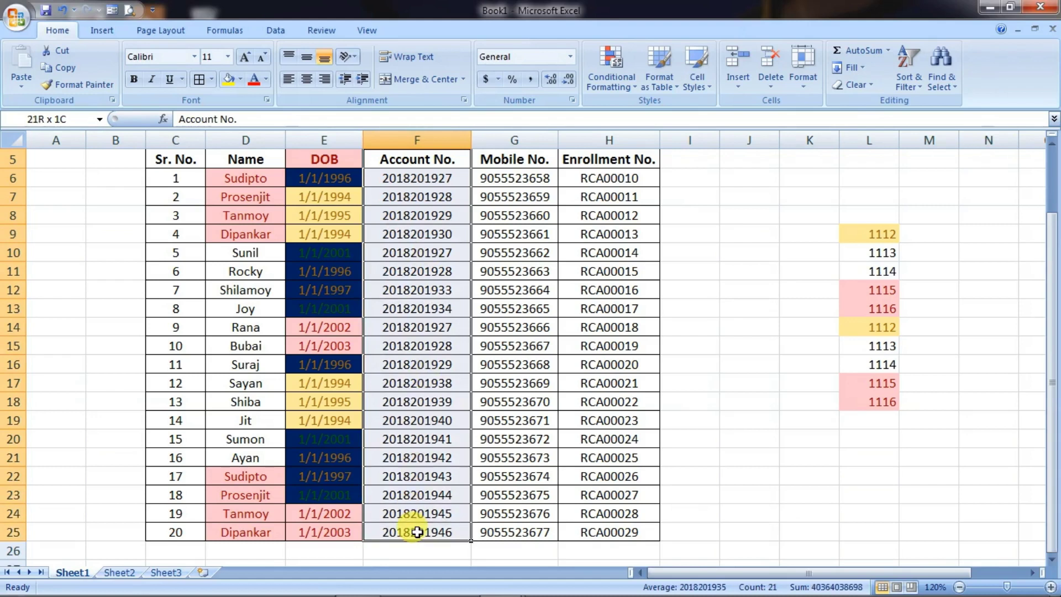
{"action": "left_click", "coordinate": [615, 85]}
{"action": "mouse_move", "coordinate": [640, 112]}
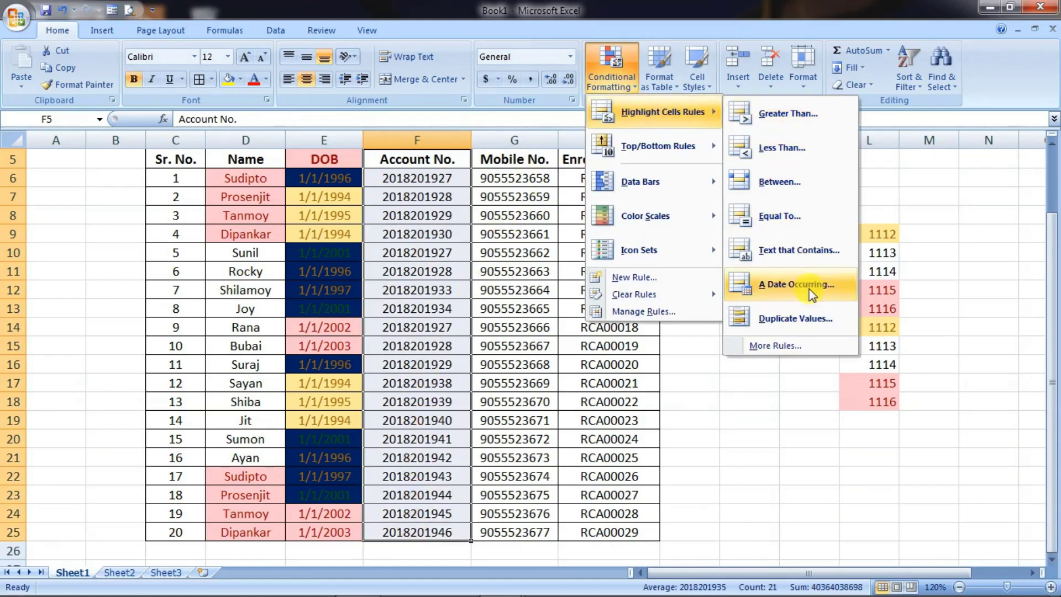
{"action": "left_click", "coordinate": [804, 321]}
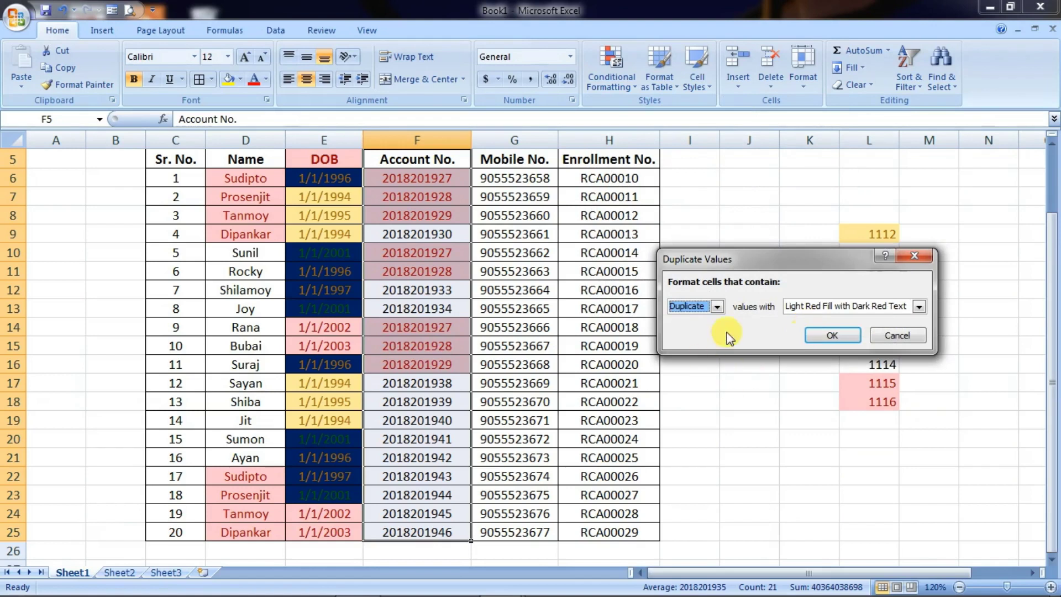
{"action": "left_click", "coordinate": [921, 308]}
{"action": "left_click", "coordinate": [818, 339]}
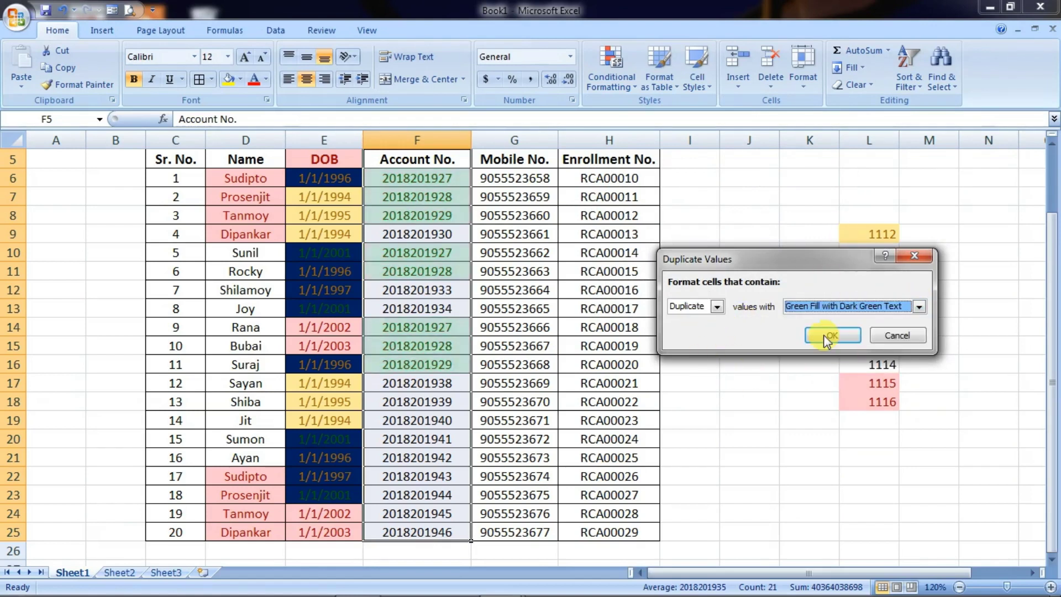
{"action": "left_click", "coordinate": [832, 335]}
{"action": "left_click", "coordinate": [683, 255]}
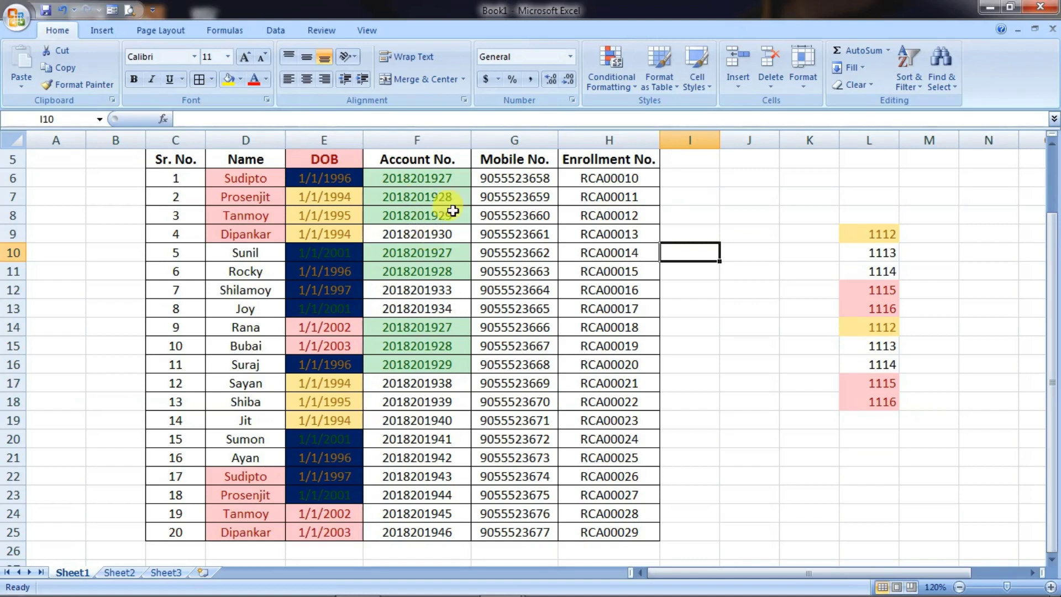
Step: Clear the account number in F6 and change the ending digits of those in F7, F8, F10 and F11 to unique values
{"action": "left_click", "coordinate": [452, 183]}
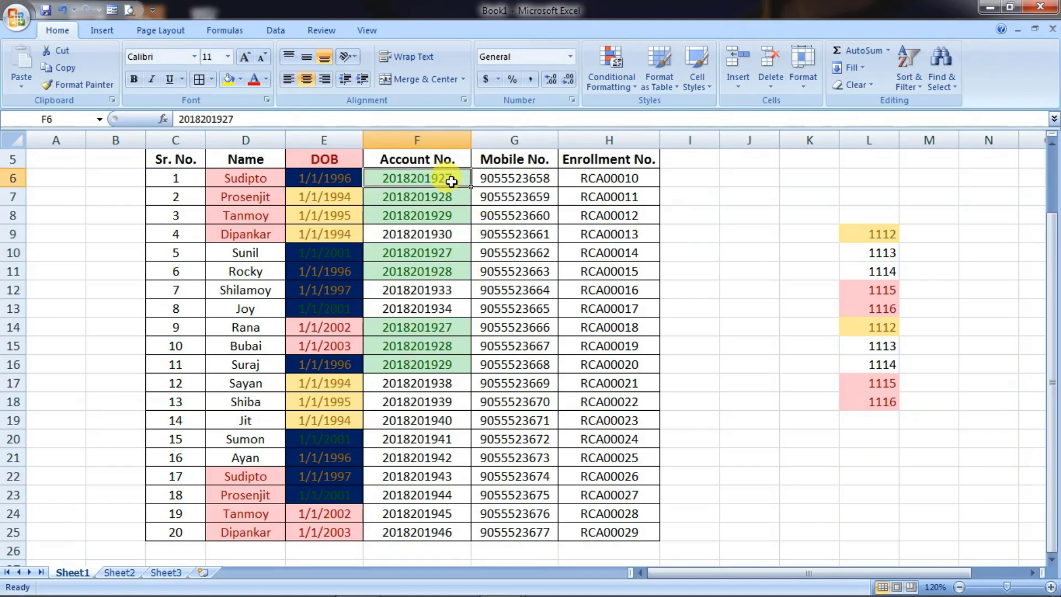
{"action": "key", "text": "Delete"}
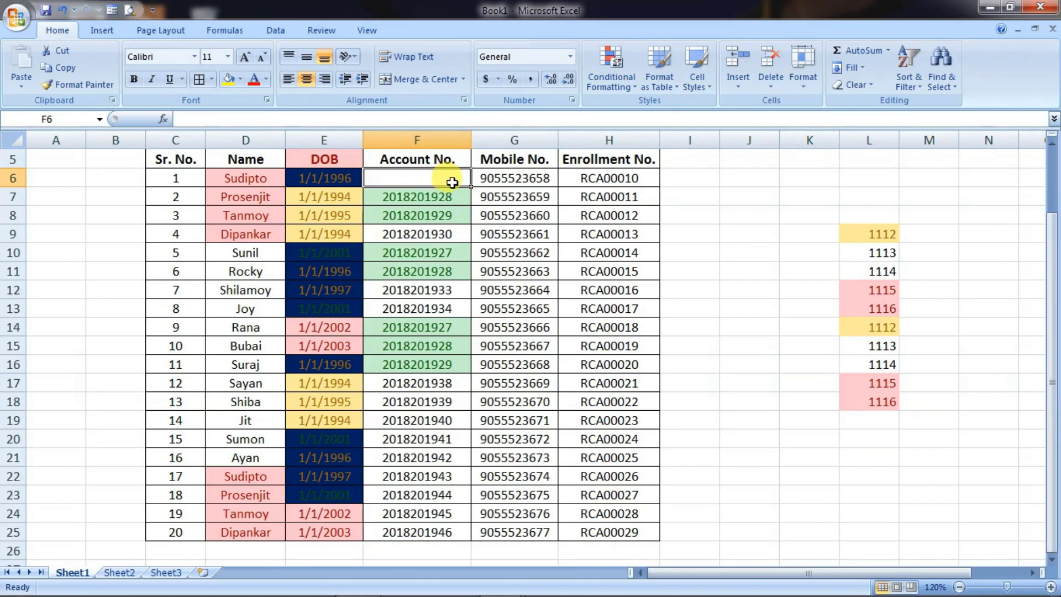
{"action": "left_click", "coordinate": [450, 197]}
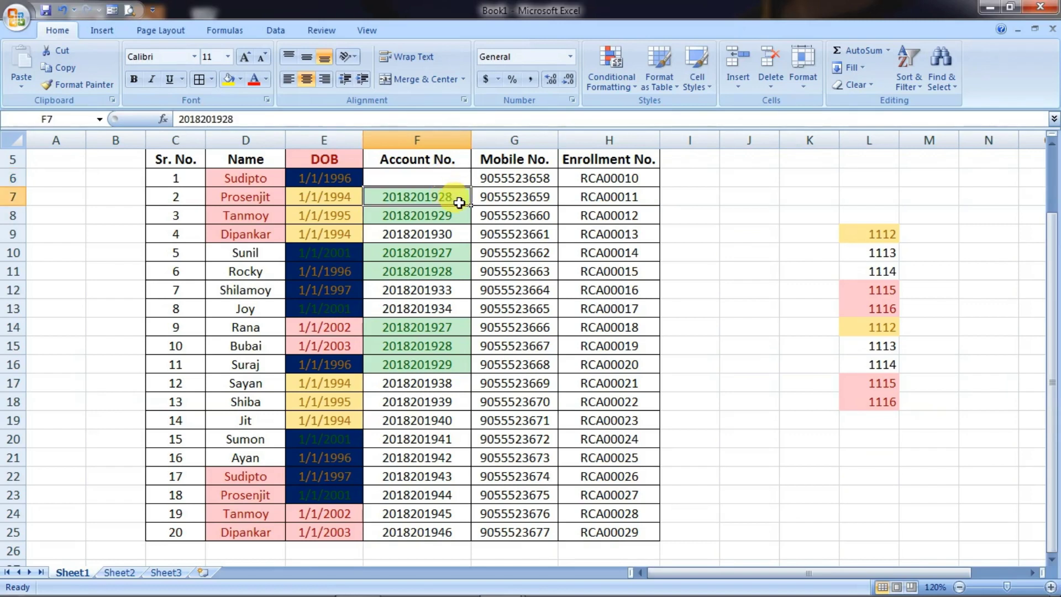
{"action": "double_click", "coordinate": [463, 200]}
{"action": "key", "text": "BackSpace"}
{"action": "type", "text": "63"}
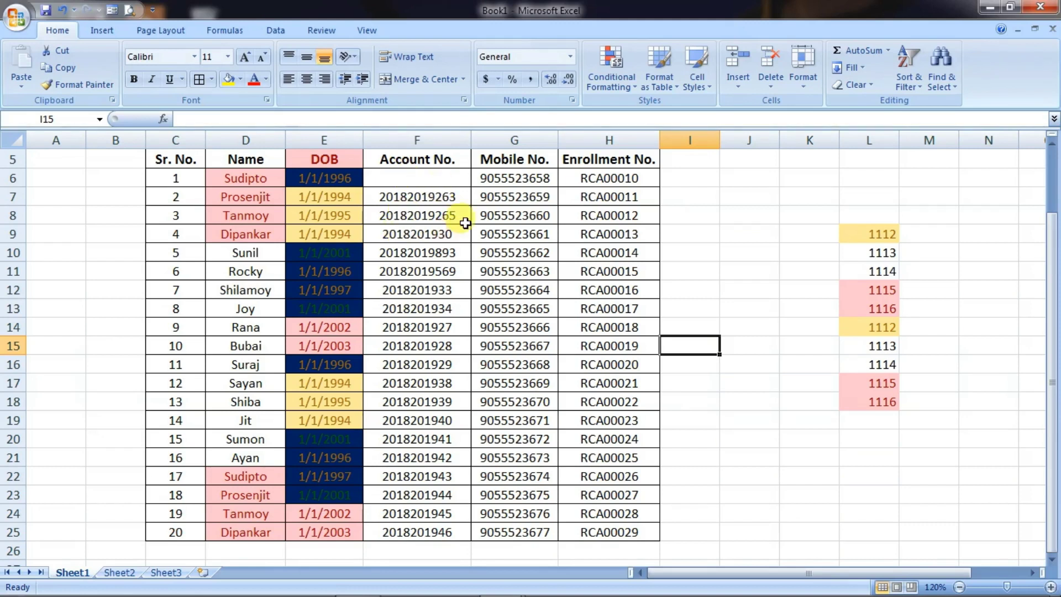
{"action": "left_click", "coordinate": [620, 88]}
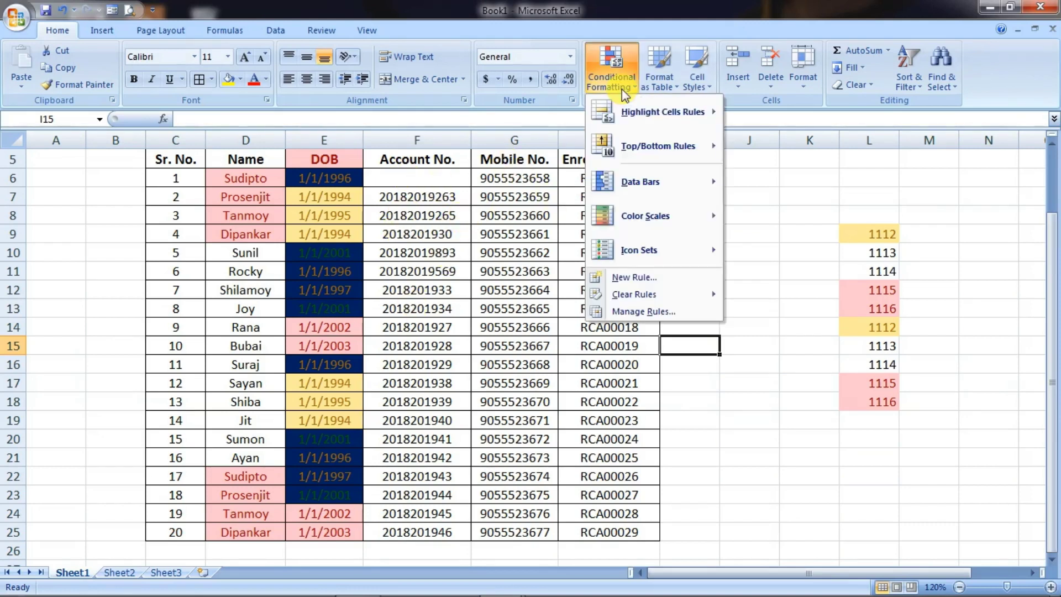
{"action": "mouse_move", "coordinate": [649, 110]}
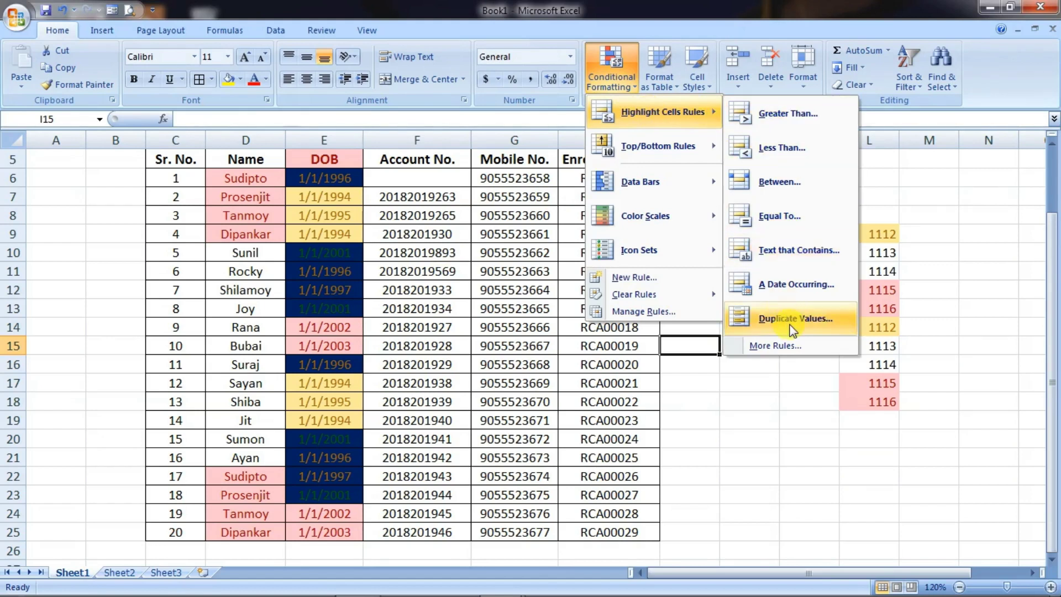
{"action": "left_click", "coordinate": [799, 339]}
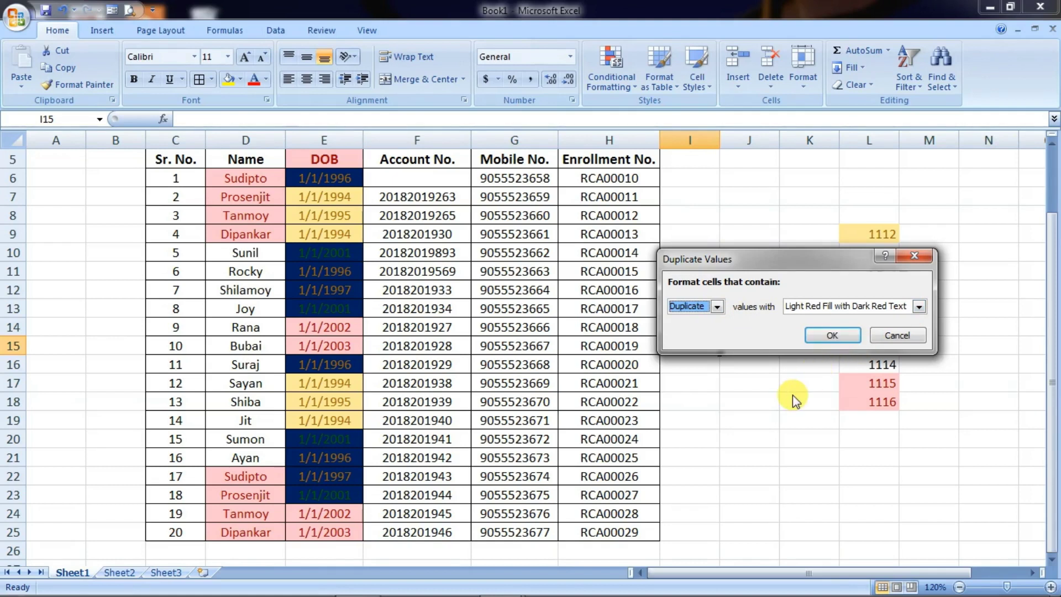
{"action": "left_click", "coordinate": [905, 335]}
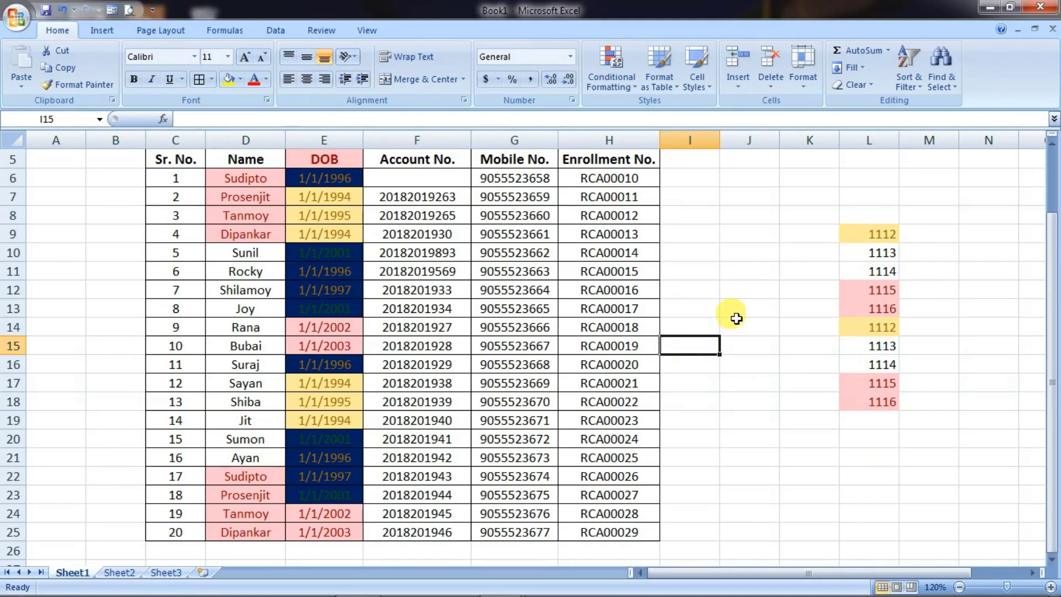
Step: Apply light blue data bars to the Sr. No. column C5:C25 and change the value in C13 to 80
{"action": "left_click", "coordinate": [616, 90]}
{"action": "mouse_move", "coordinate": [661, 193]}
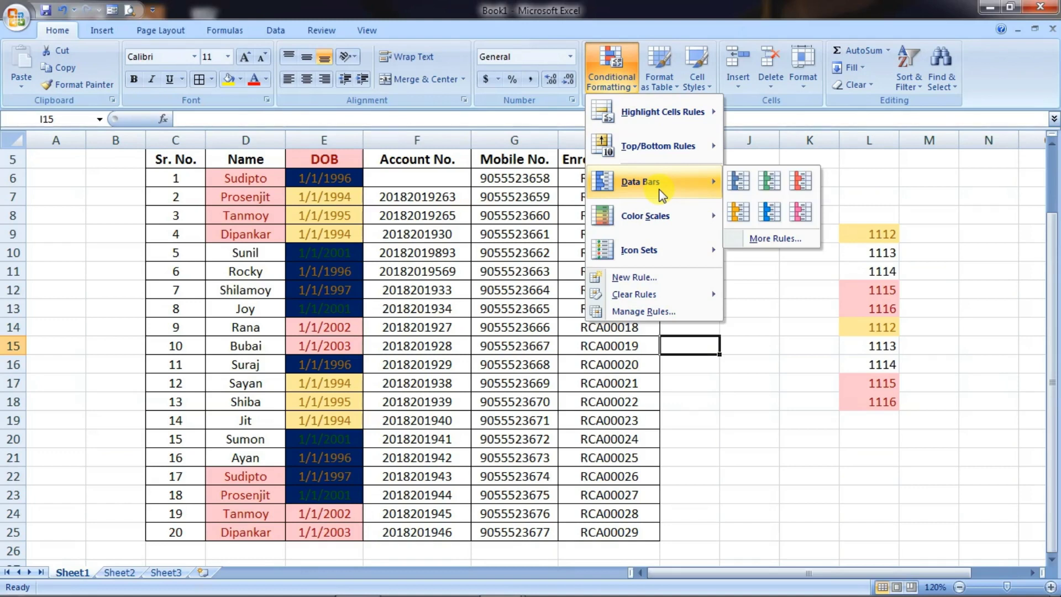
{"action": "left_click", "coordinate": [179, 181]}
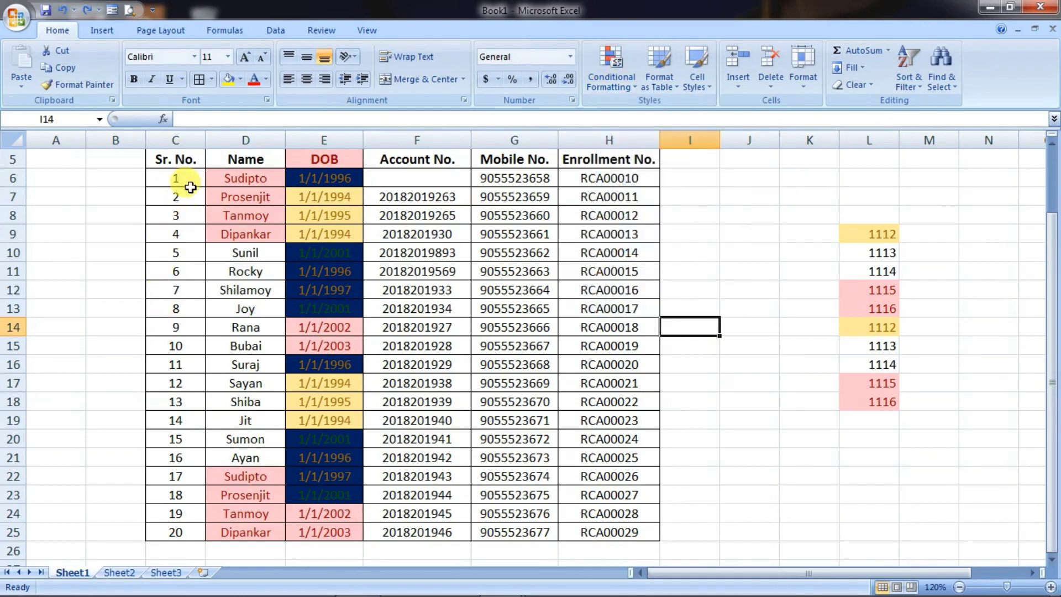
{"action": "left_click_drag", "start_coordinate": [187, 164], "coordinate": [178, 536]}
{"action": "left_click", "coordinate": [605, 80]}
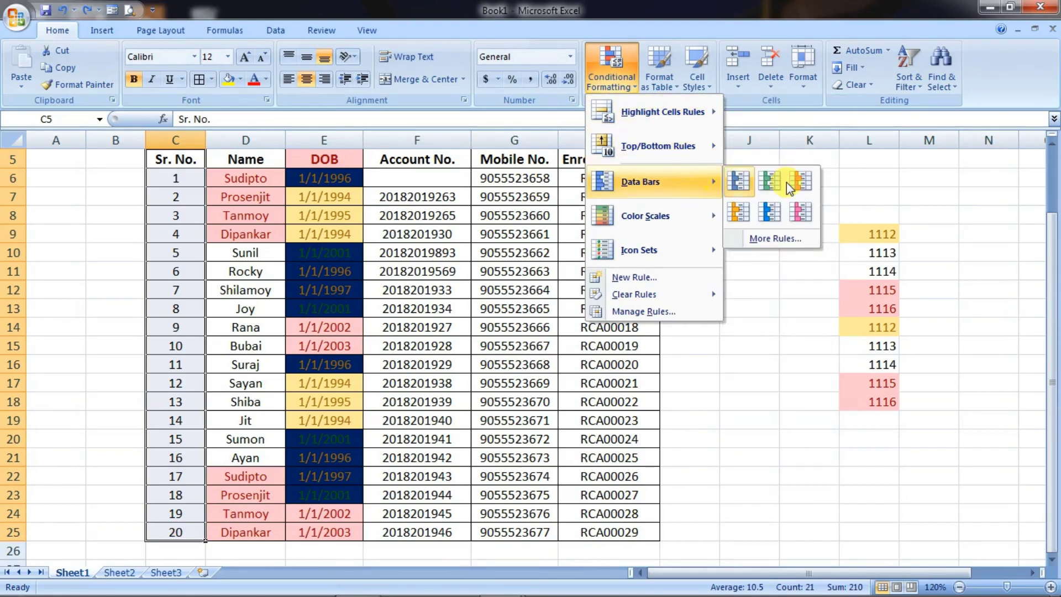
{"action": "left_click", "coordinate": [766, 220]}
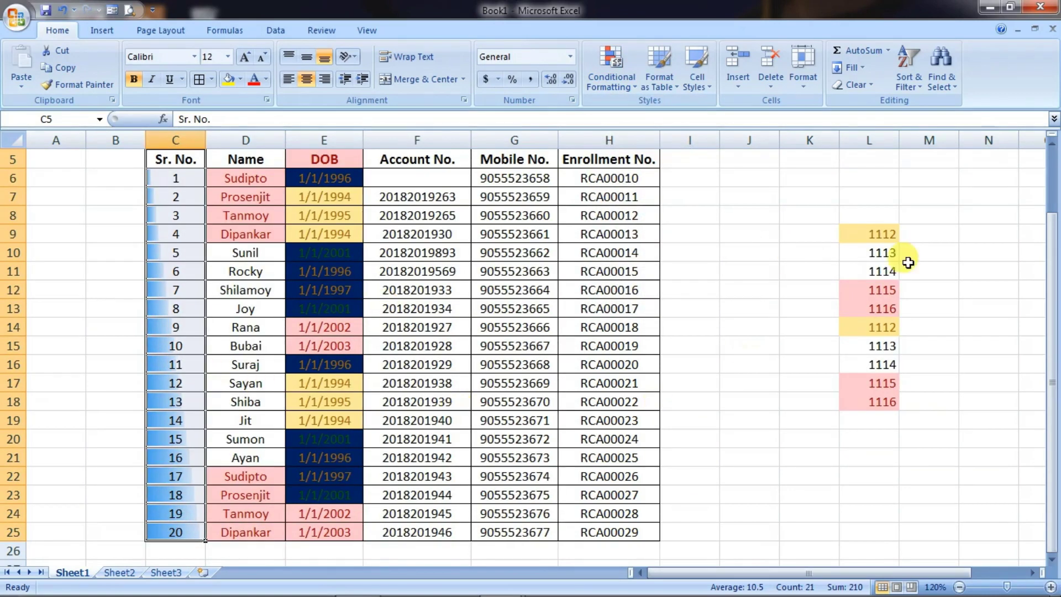
{"action": "left_click", "coordinate": [735, 270]}
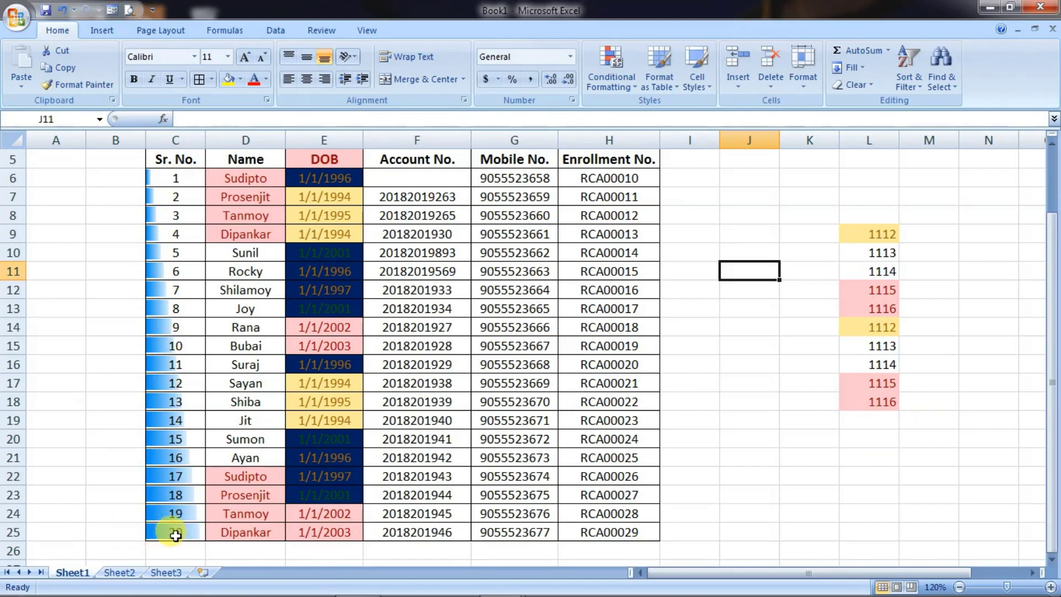
{"action": "left_click", "coordinate": [183, 308]}
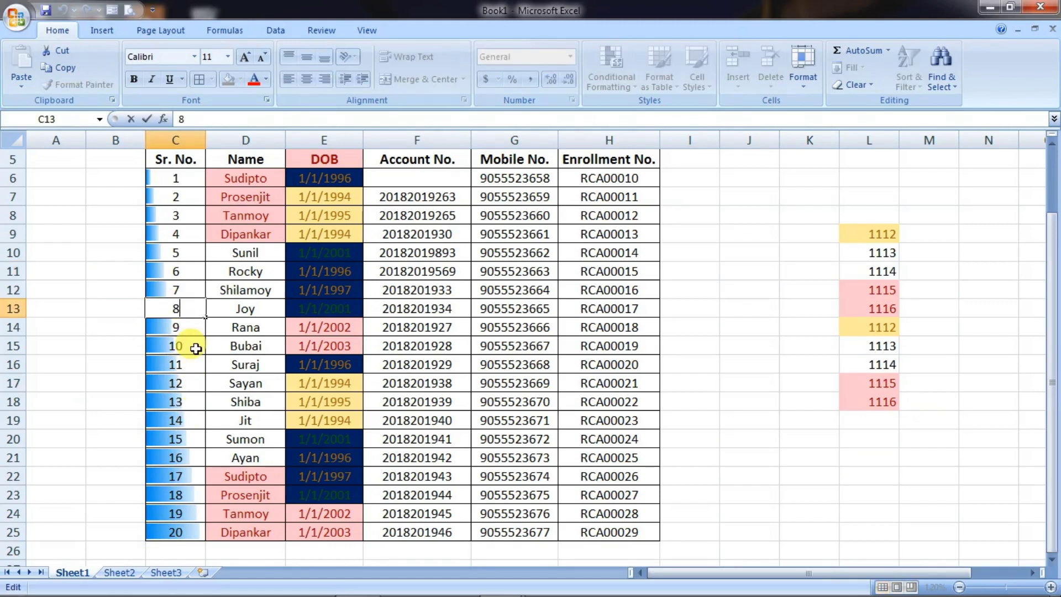
{"action": "key", "text": "Return"}
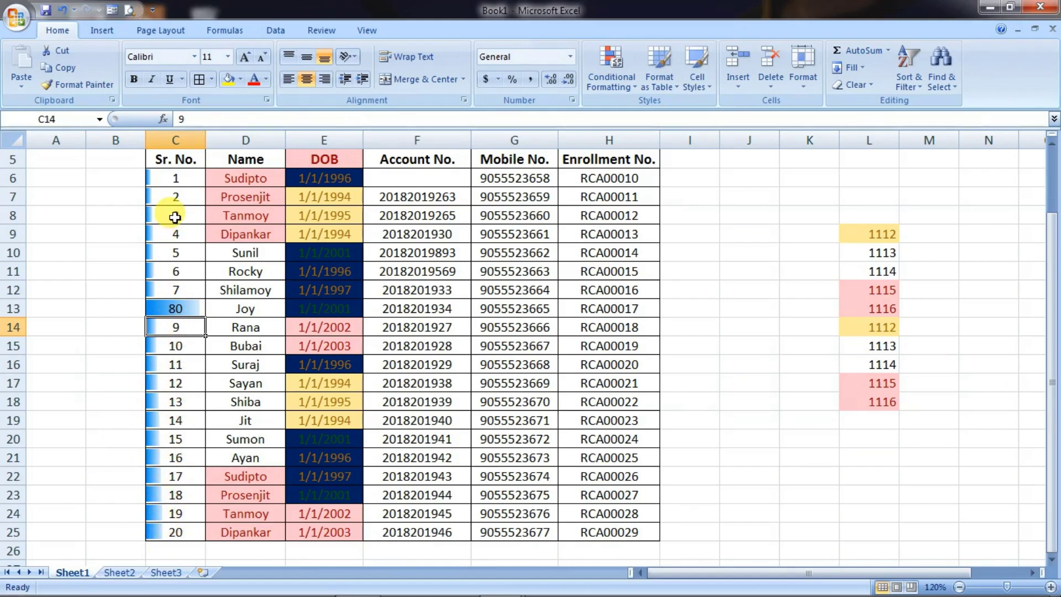
Step: Paste the Scholarship column into I5:I25 and format it with a wider column and centred text
{"action": "left_click", "coordinate": [689, 164]}
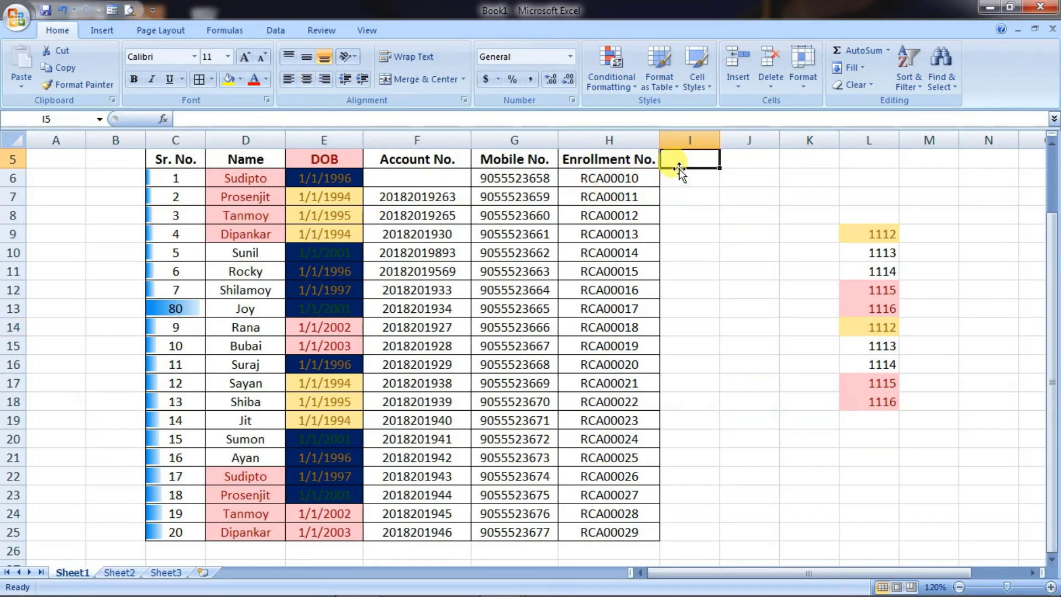
{"action": "key", "text": "ctrl+v"}
{"action": "left_click_drag", "start_coordinate": [693, 165], "coordinate": [704, 532]}
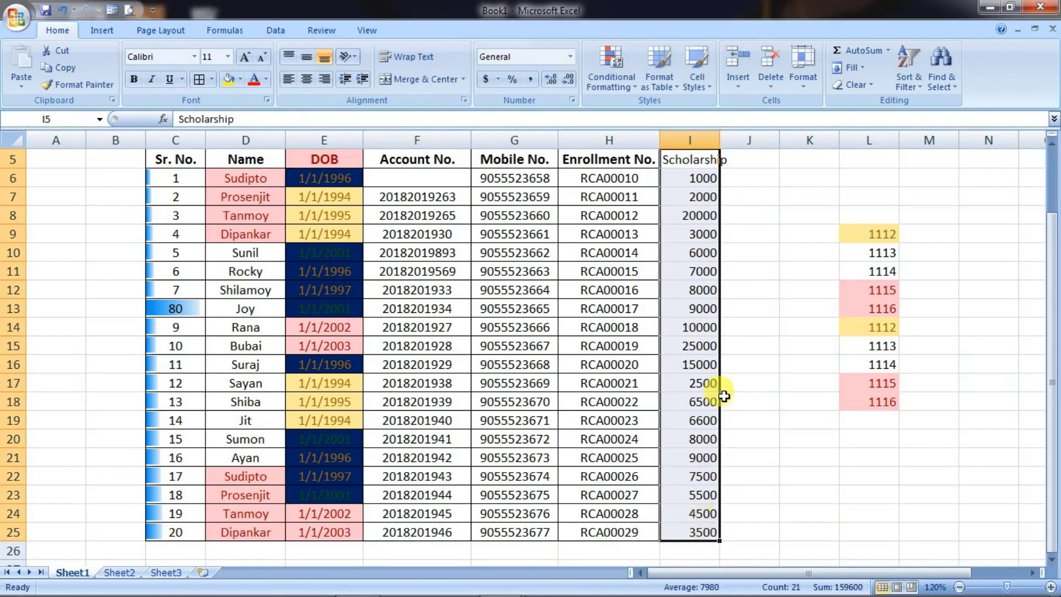
{"action": "left_click_drag", "start_coordinate": [721, 142], "coordinate": [739, 142]}
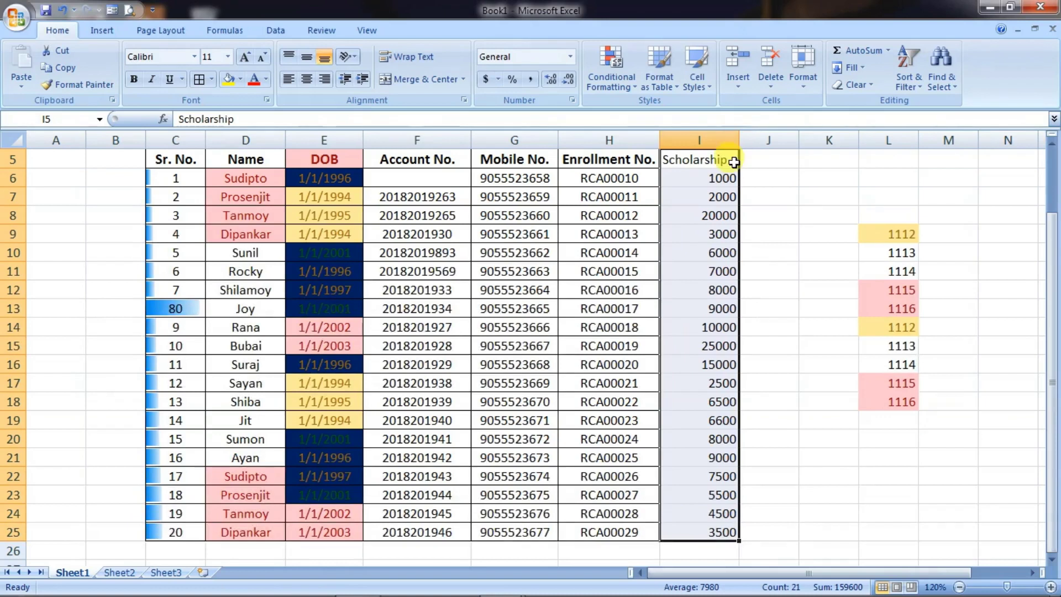
{"action": "left_click", "coordinate": [307, 79]}
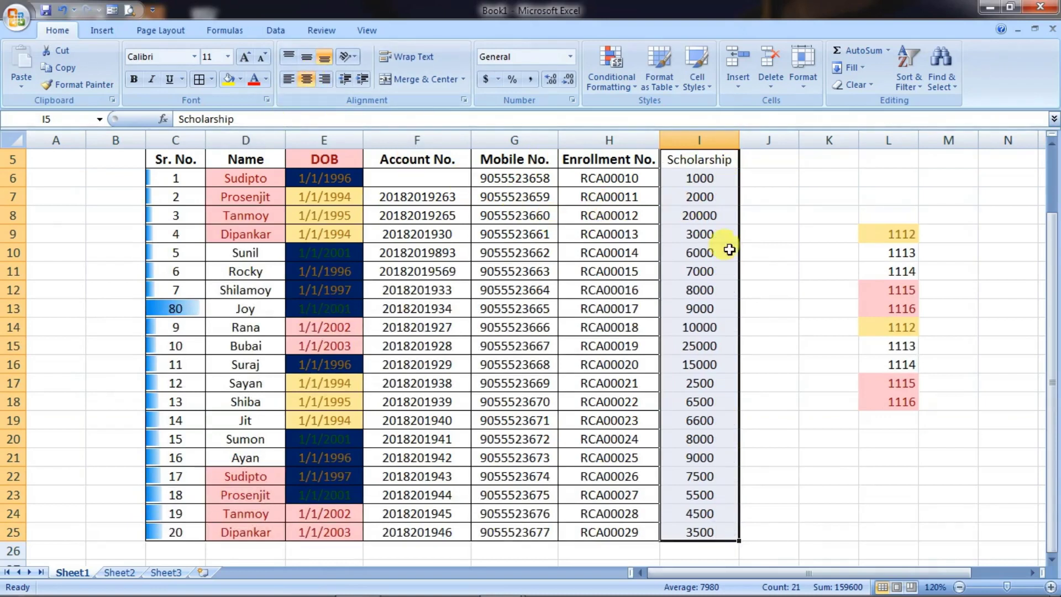
{"action": "left_click", "coordinate": [769, 220]}
Step: Apply pink data bars to the Scholarship column I5:I25
{"action": "left_click_drag", "start_coordinate": [712, 162], "coordinate": [697, 532]}
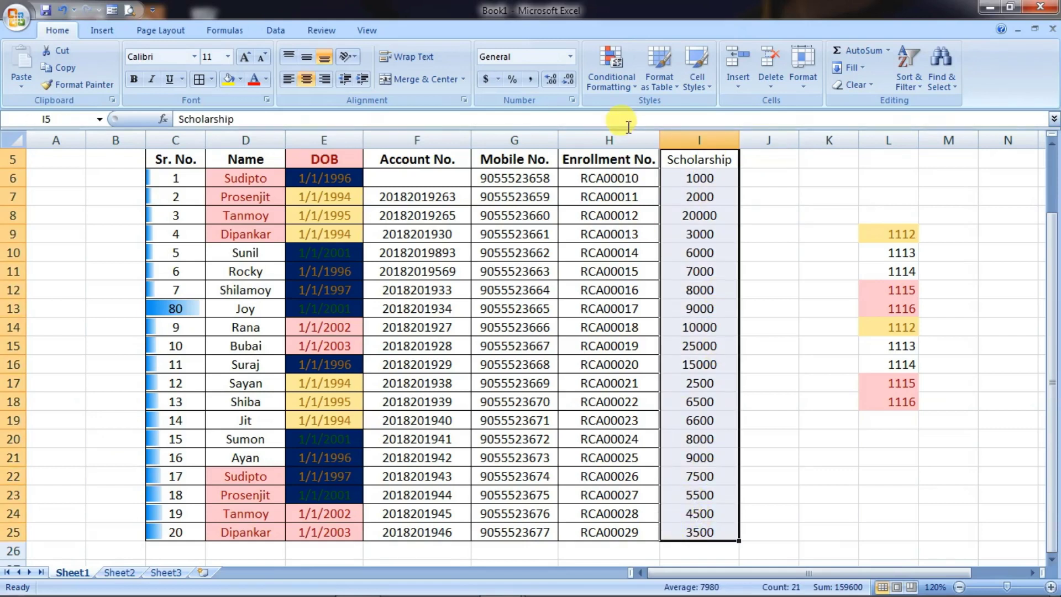
{"action": "left_click", "coordinate": [622, 89]}
{"action": "mouse_move", "coordinate": [655, 188]}
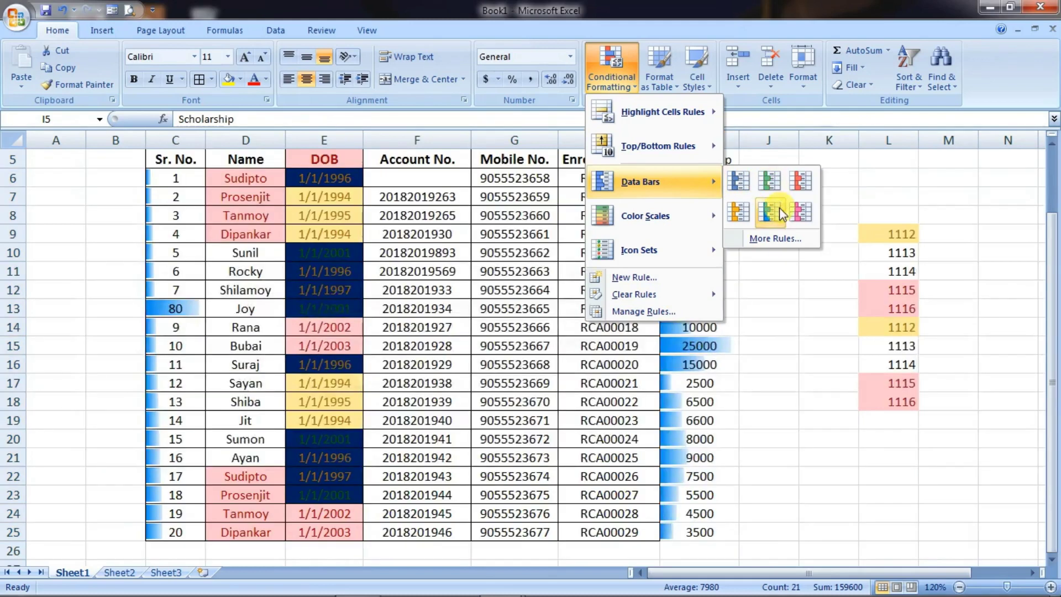
{"action": "left_click", "coordinate": [801, 213]}
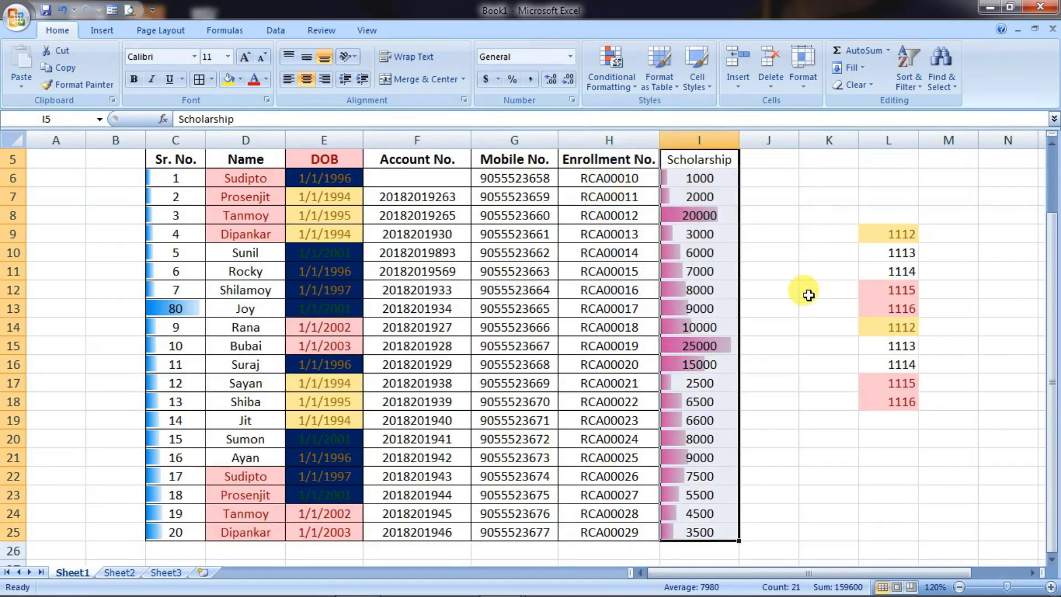
{"action": "left_click", "coordinate": [807, 291]}
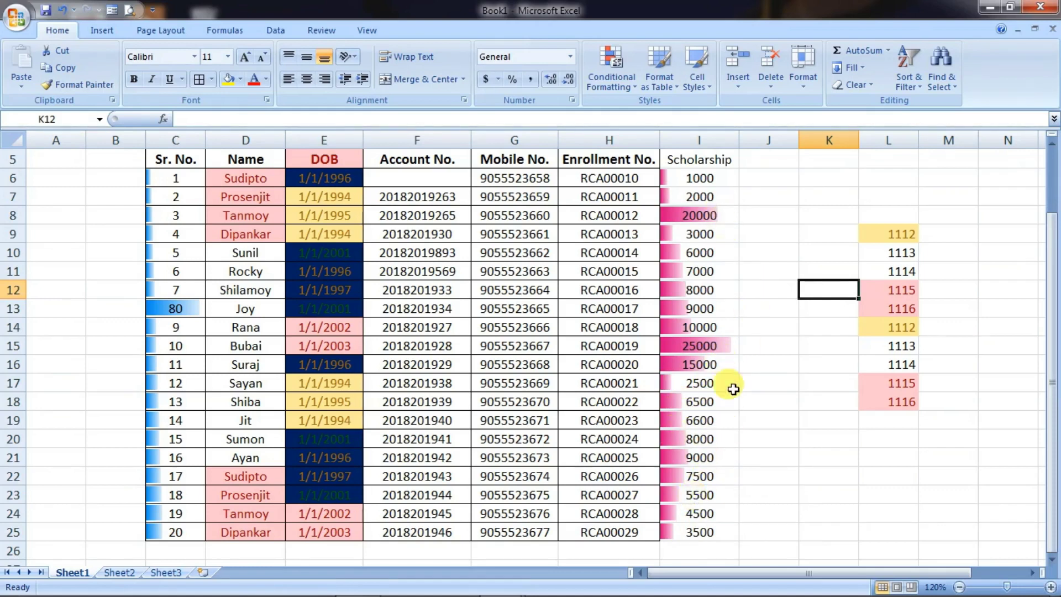
Step: Add the three-arrow coloured icon set to the Scholarship column I5:I25
{"action": "left_click_drag", "start_coordinate": [709, 160], "coordinate": [701, 530]}
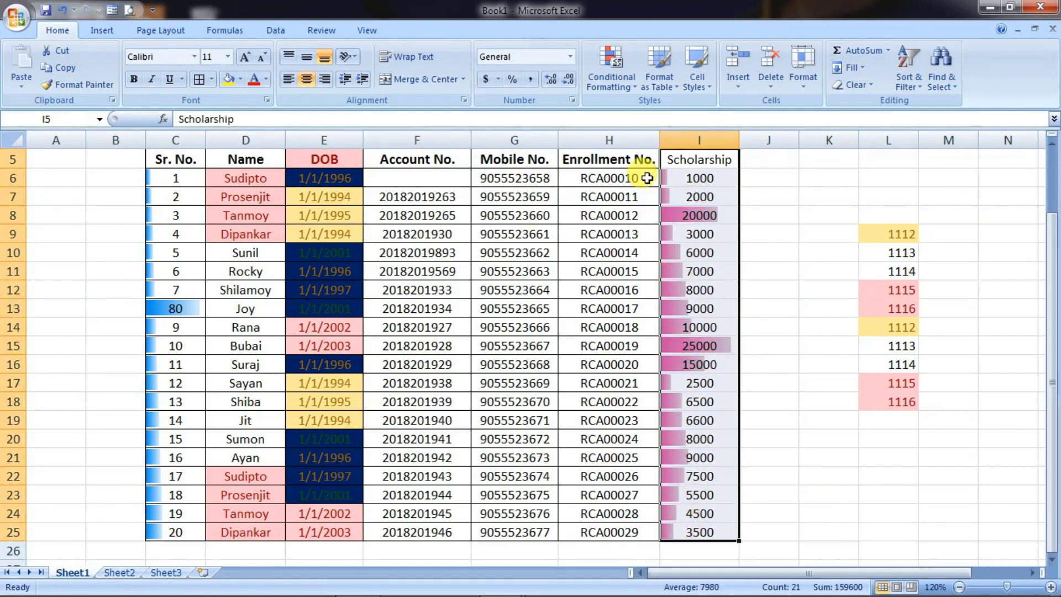
{"action": "left_click", "coordinate": [610, 83]}
{"action": "mouse_move", "coordinate": [636, 118]}
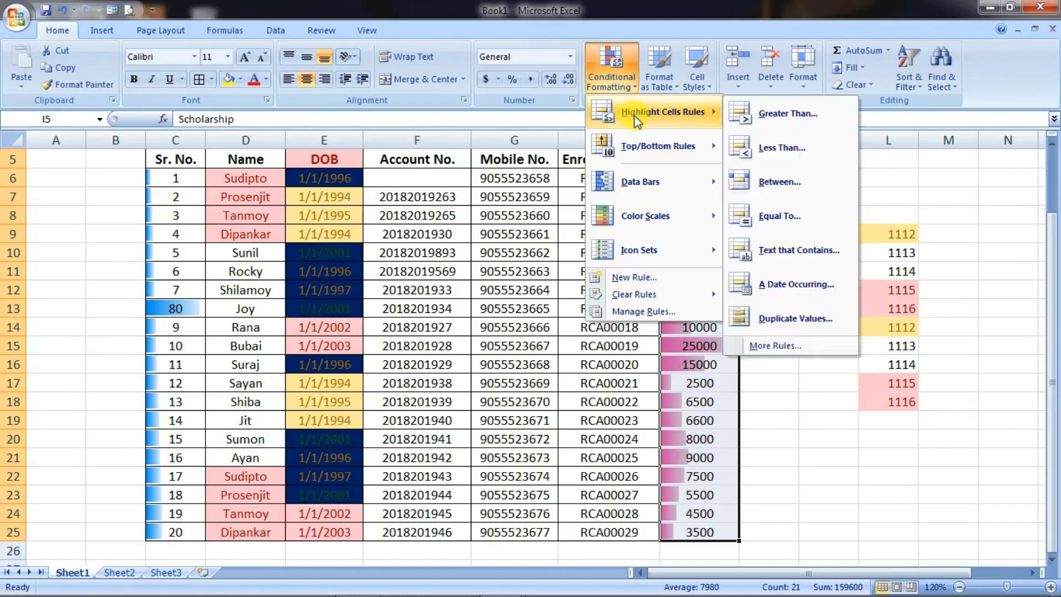
{"action": "mouse_move", "coordinate": [655, 257]}
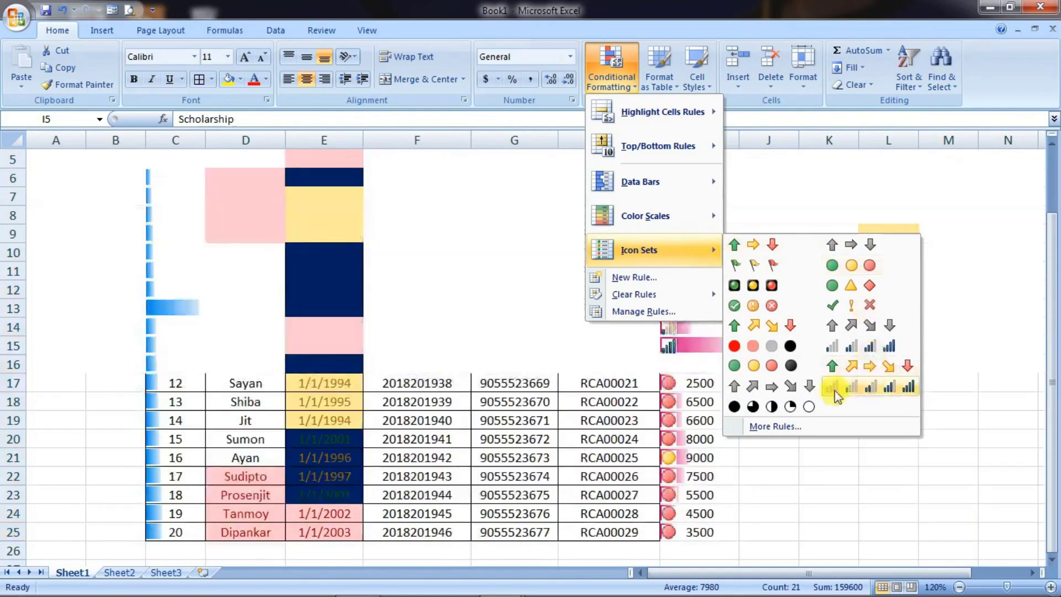
{"action": "left_click", "coordinate": [757, 245]}
{"action": "left_click", "coordinate": [762, 283]}
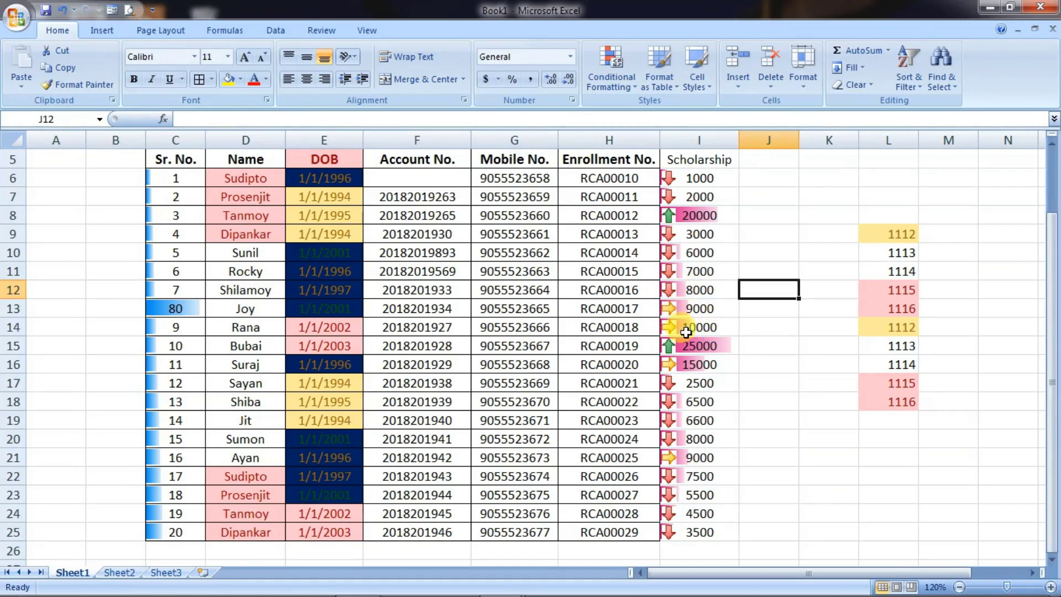
{"action": "left_click", "coordinate": [768, 364]}
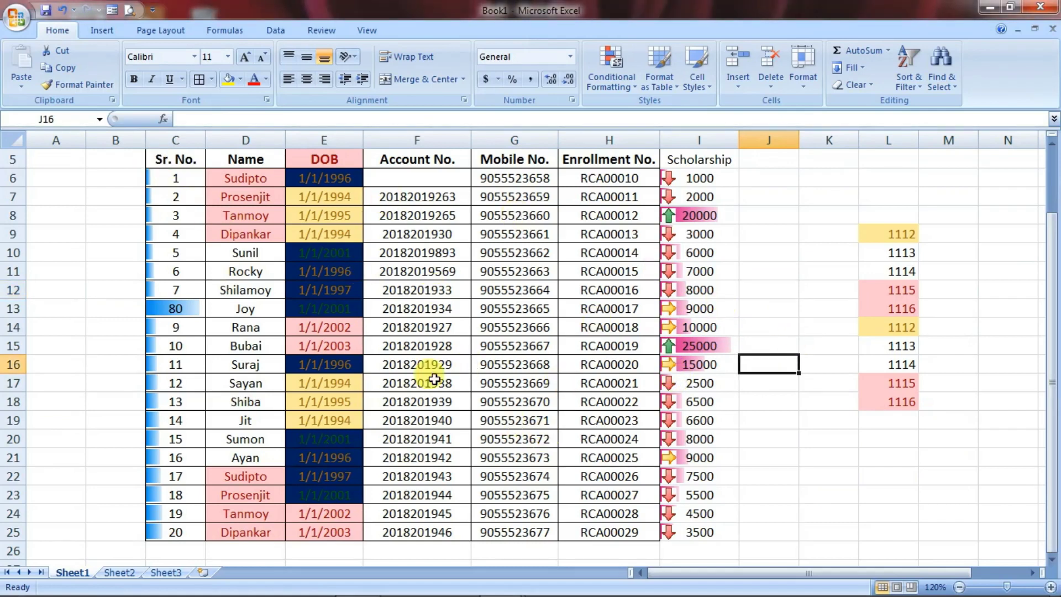
Step: Clear all conditional formatting rules from the selected table range C5:I25
{"action": "left_click_drag", "start_coordinate": [152, 158], "coordinate": [670, 525]}
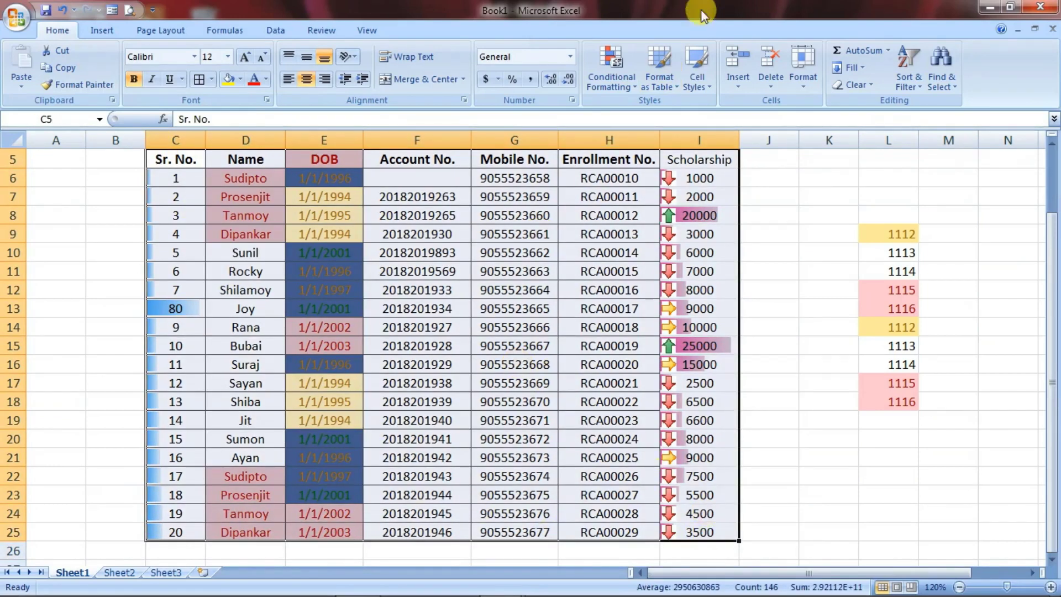
{"action": "left_click", "coordinate": [605, 86]}
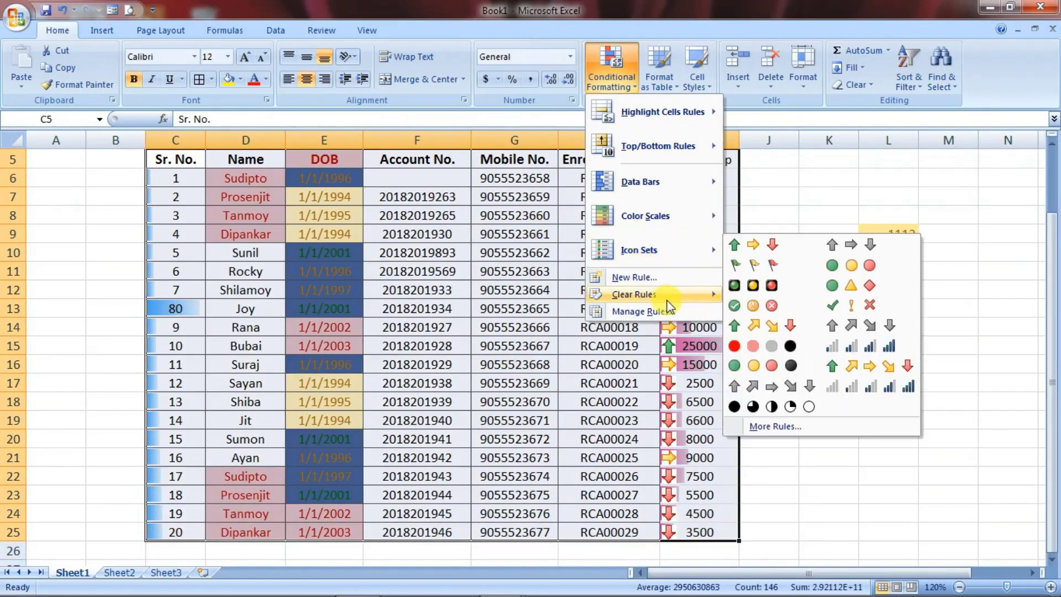
{"action": "mouse_move", "coordinate": [708, 305]}
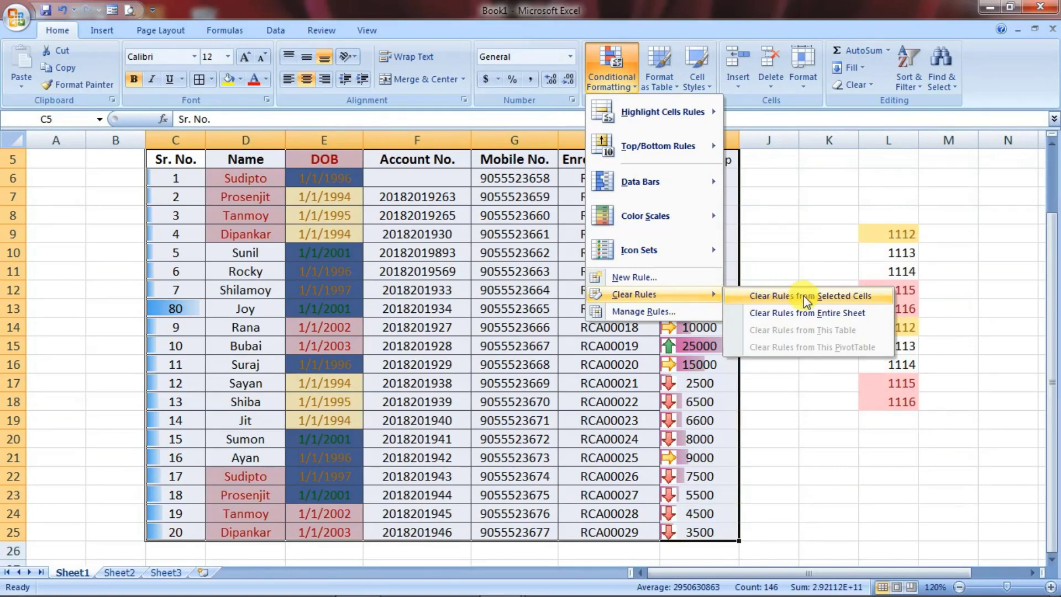
{"action": "left_click", "coordinate": [847, 297]}
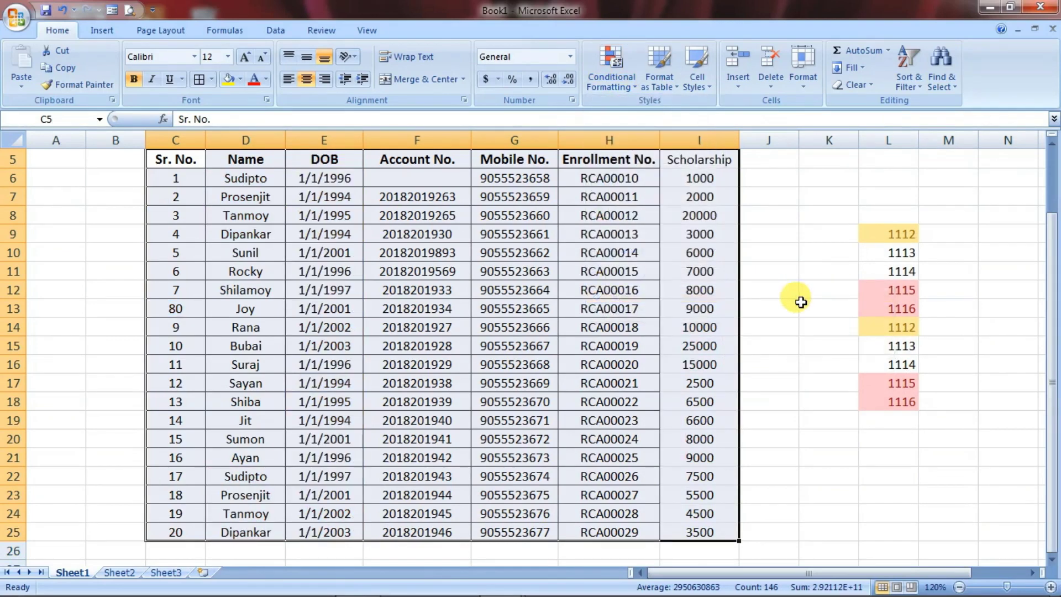
{"action": "left_click", "coordinate": [799, 297]}
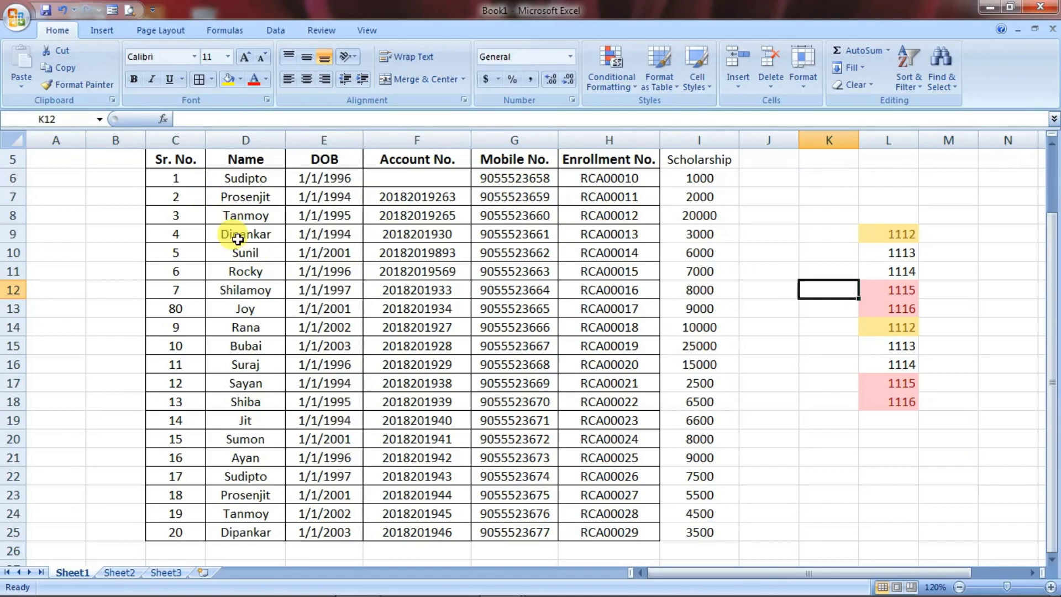
Step: Format C5:I25 as a table with headers, using the dark red table style
{"action": "left_click_drag", "start_coordinate": [148, 157], "coordinate": [706, 531]}
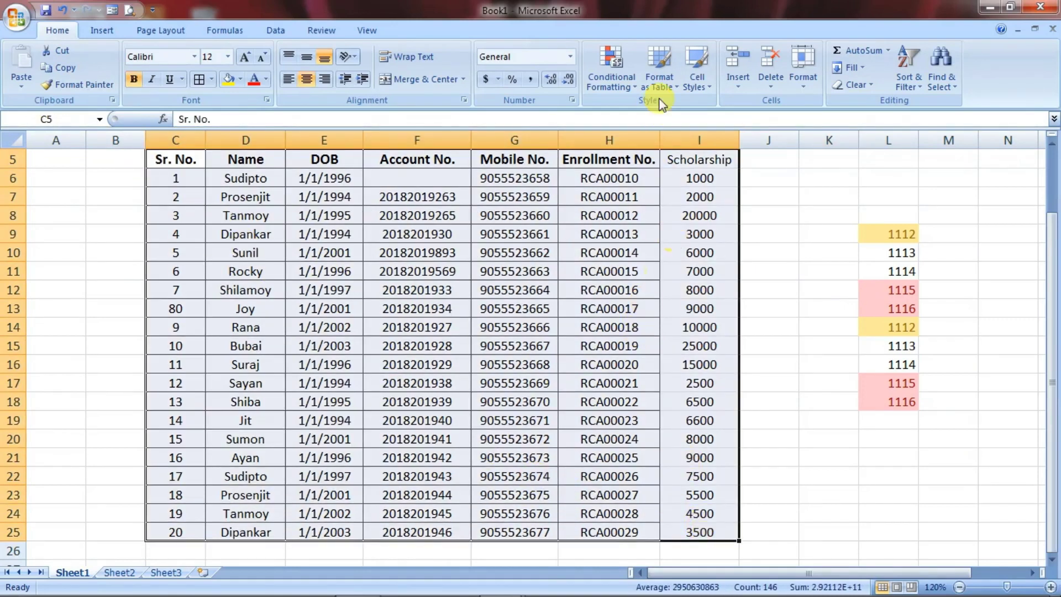
{"action": "left_click", "coordinate": [667, 82]}
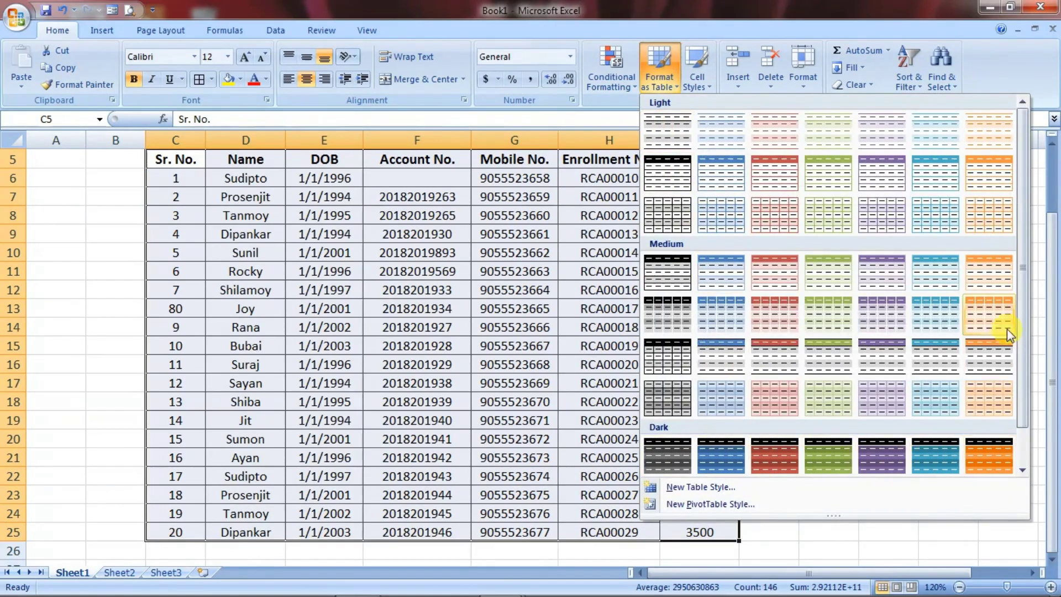
{"action": "left_click", "coordinate": [766, 457]}
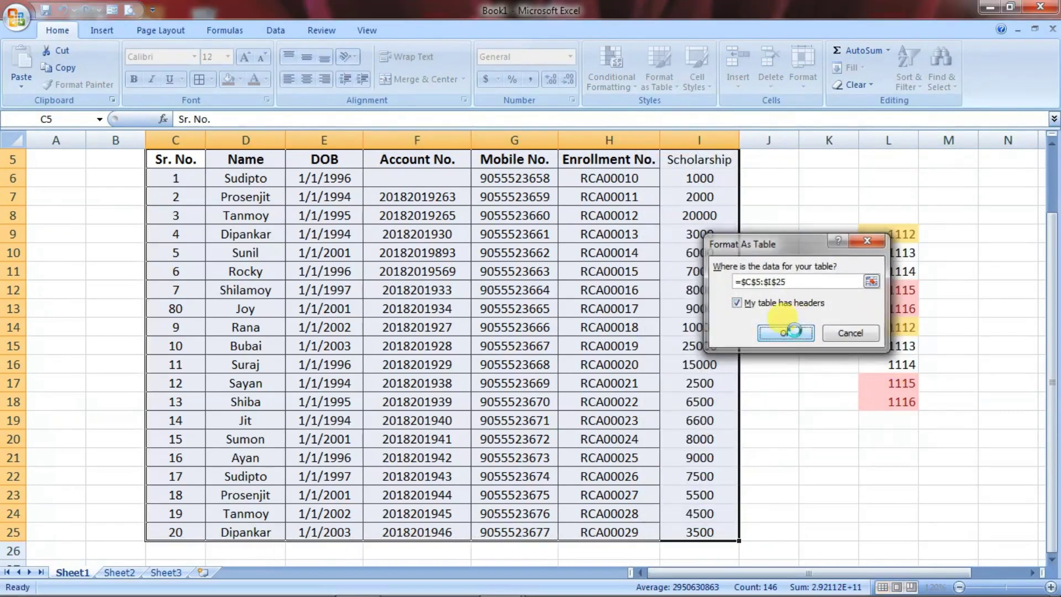
{"action": "left_click", "coordinate": [785, 333]}
{"action": "left_click", "coordinate": [788, 329]}
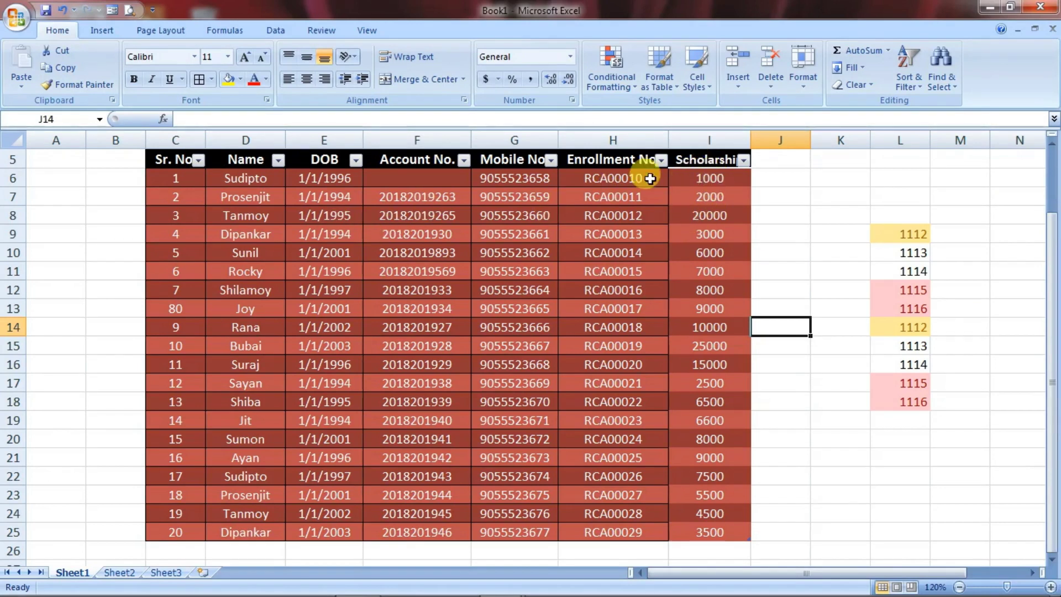
Step: Filter the Scholarship column to show only the value 1000
{"action": "left_click", "coordinate": [745, 162]}
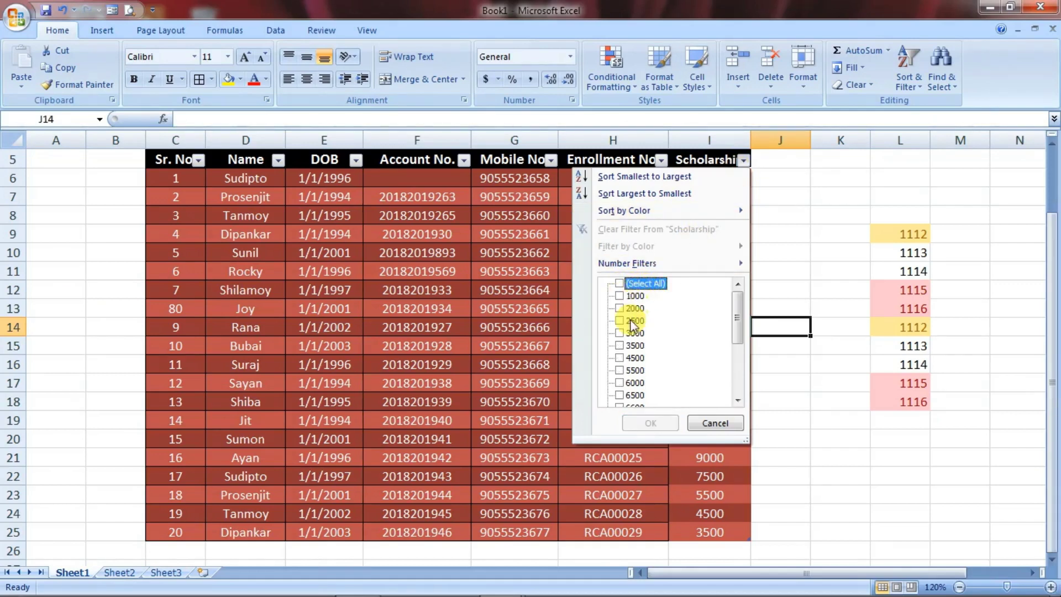
{"action": "scroll", "coordinate": [636, 310], "scroll_direction": "down", "scroll_amount": 1}
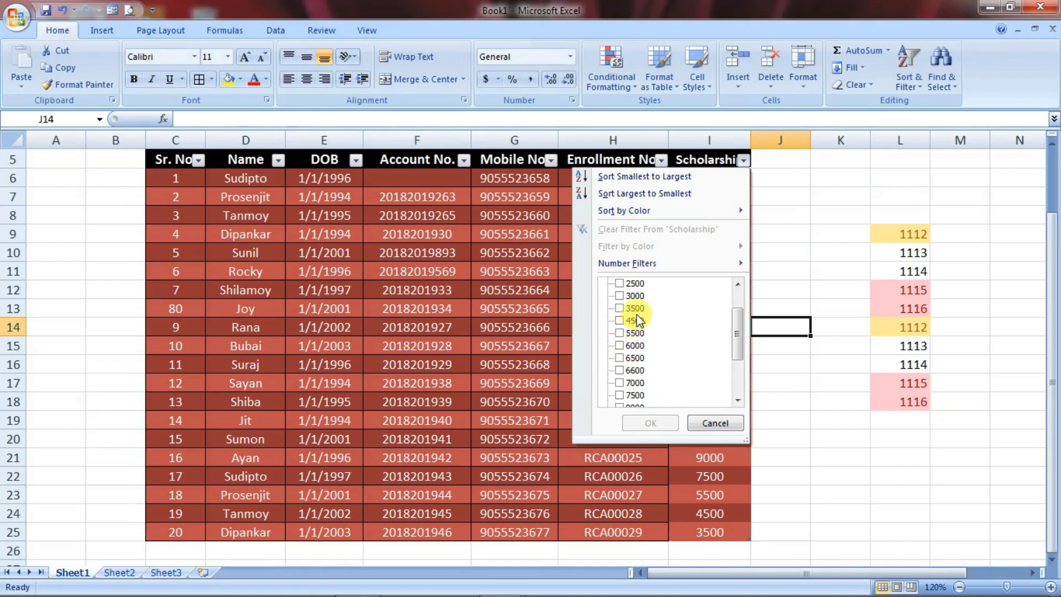
{"action": "scroll", "coordinate": [640, 321], "scroll_direction": "up", "scroll_amount": 1}
{"action": "left_click", "coordinate": [627, 299]}
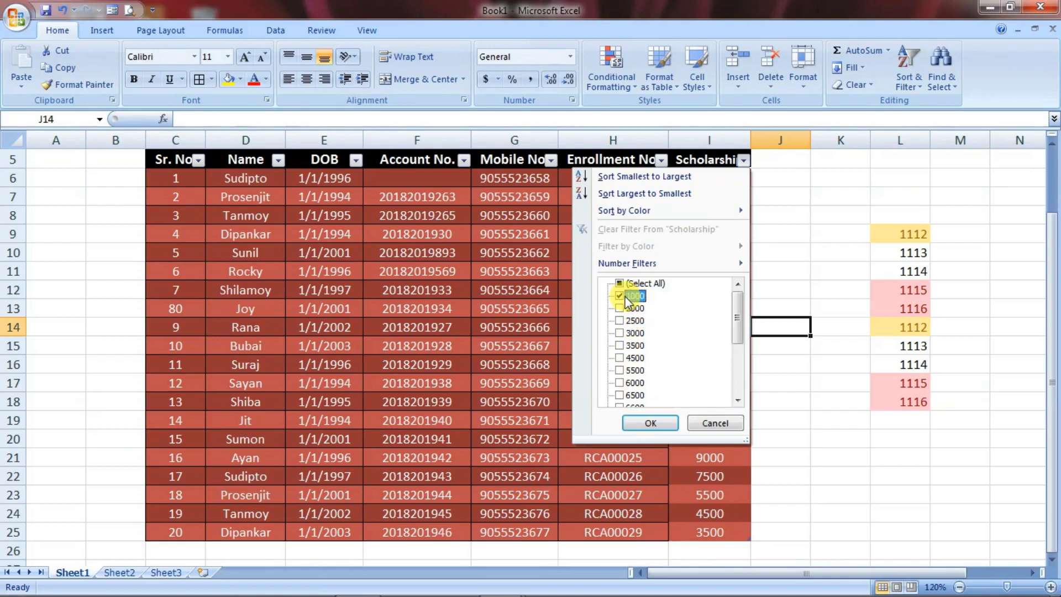
{"action": "left_click", "coordinate": [648, 426]}
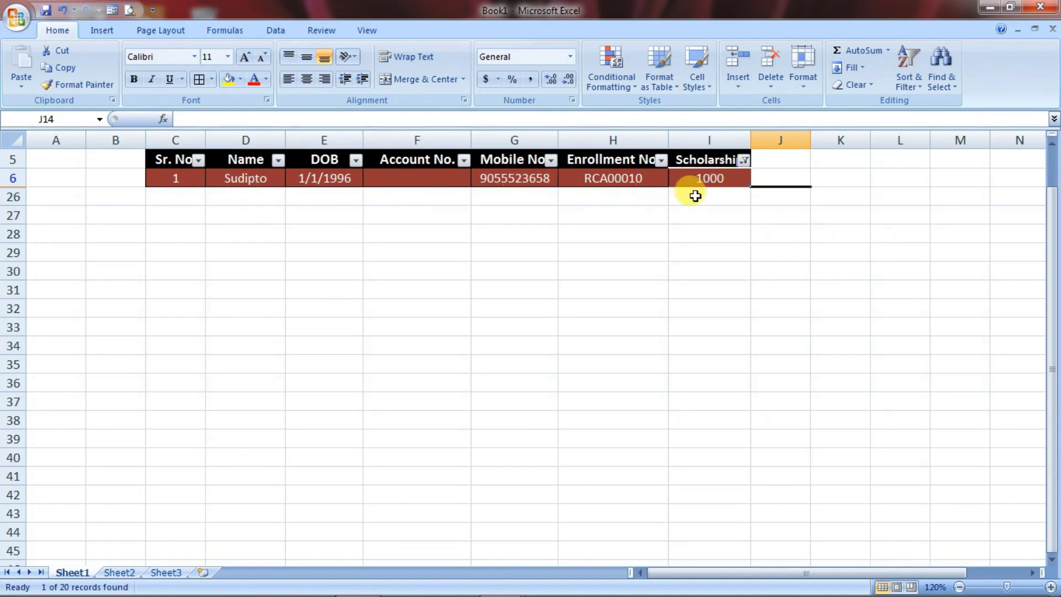
Step: Extend the Scholarship filter to include 3000, 3500 and 4500, and undo the filtering
{"action": "left_click", "coordinate": [744, 161]}
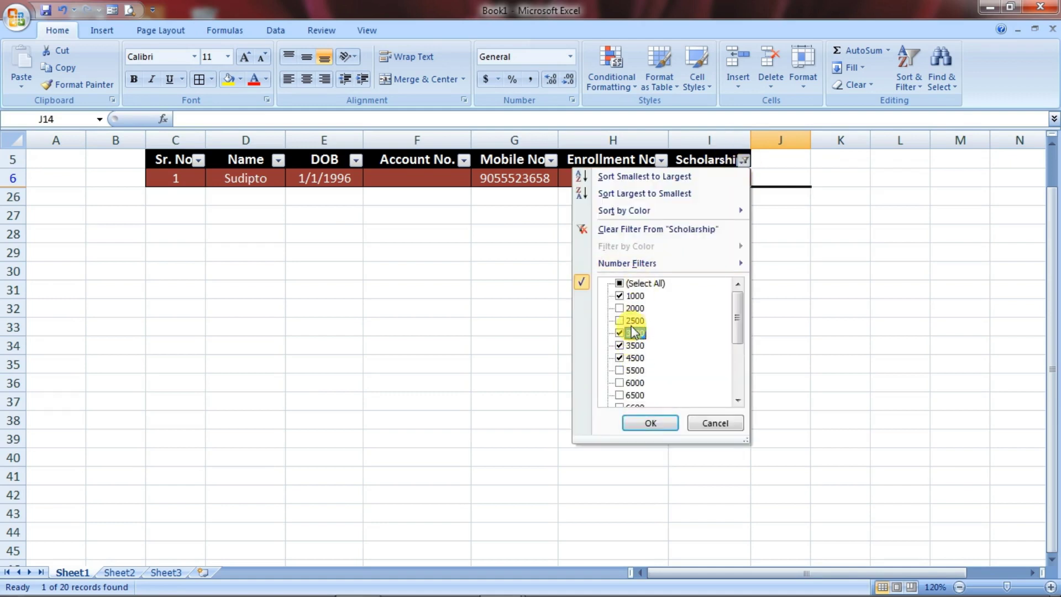
{"action": "left_click", "coordinate": [669, 423]}
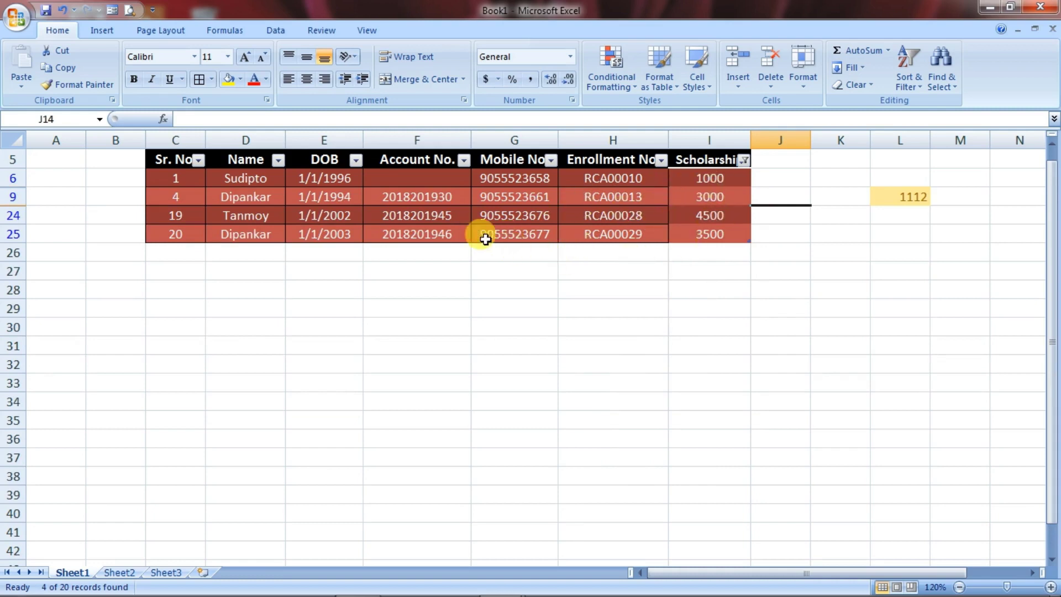
{"action": "key", "text": "ctrl+z"}
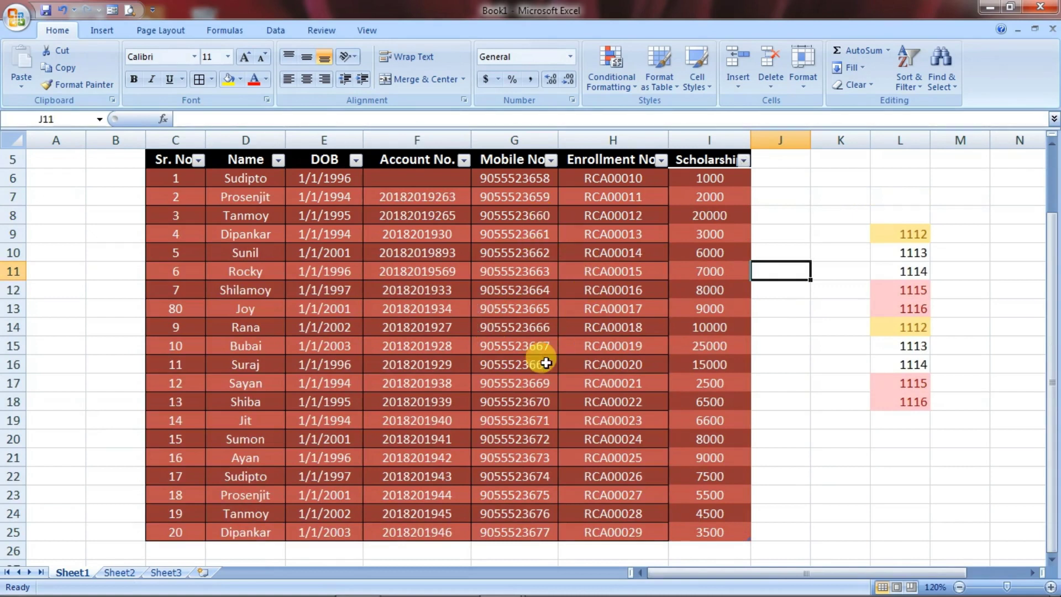
Step: Apply the Good cell style to the mobile number in G11
{"action": "left_click", "coordinate": [535, 276]}
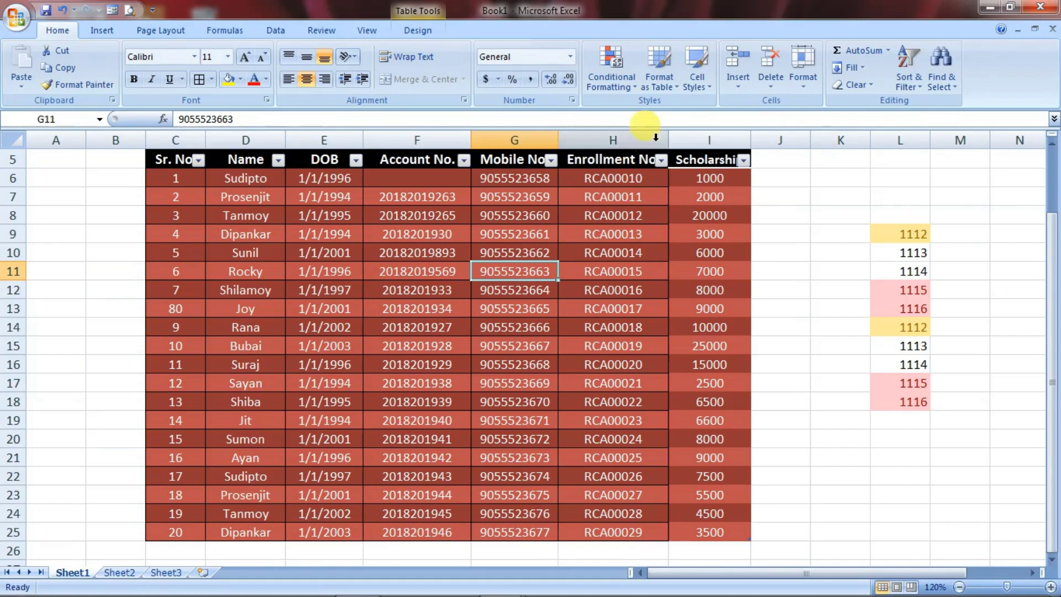
{"action": "left_click", "coordinate": [705, 87]}
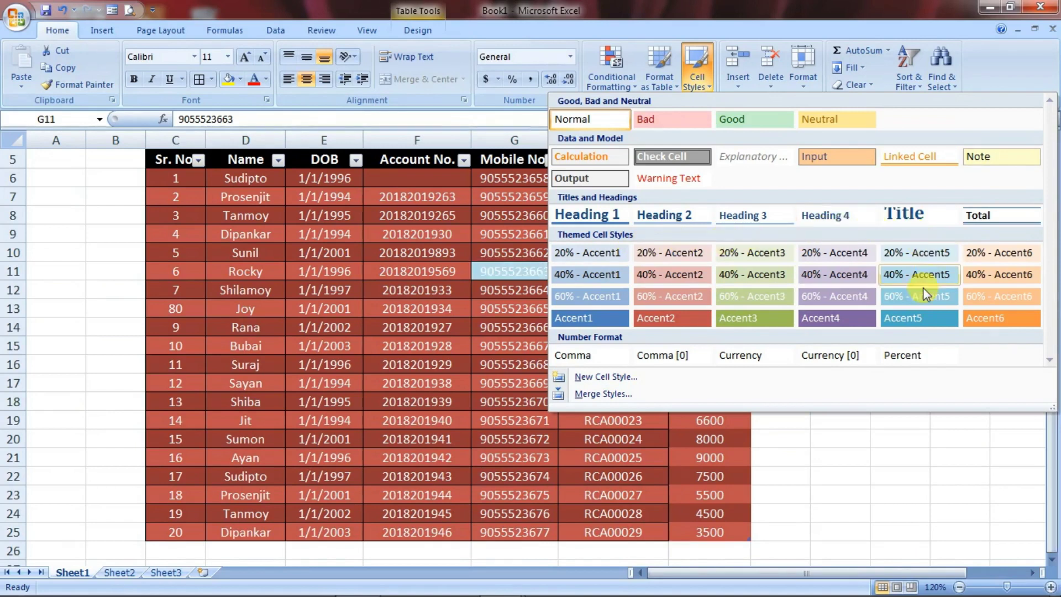
{"action": "left_click", "coordinate": [750, 128]}
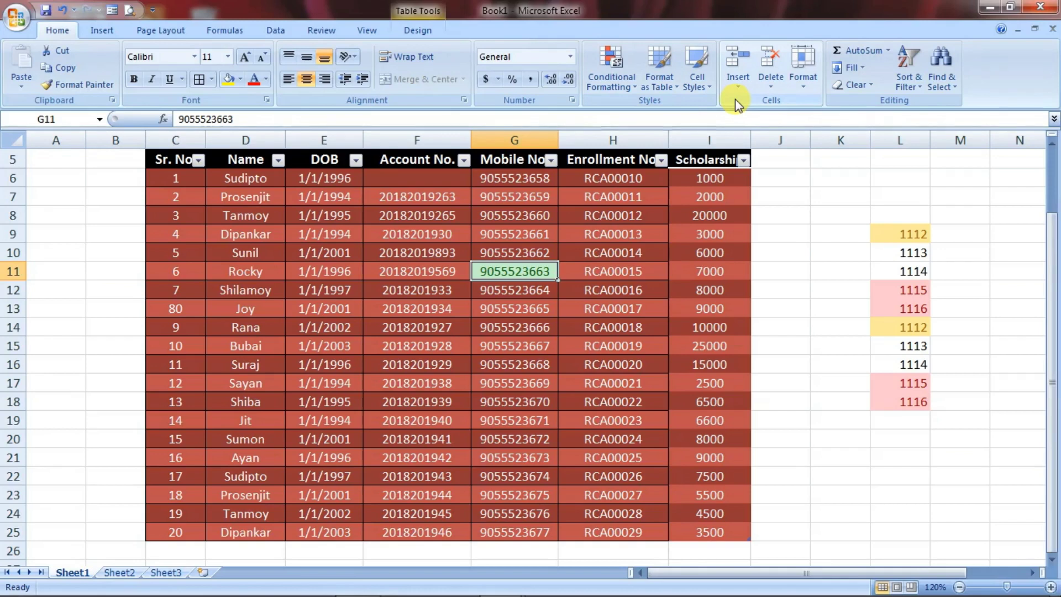
Step: Insert a sheet column before the DOB column and open its header cell E5 for editing without changing it
{"action": "left_click", "coordinate": [317, 161]}
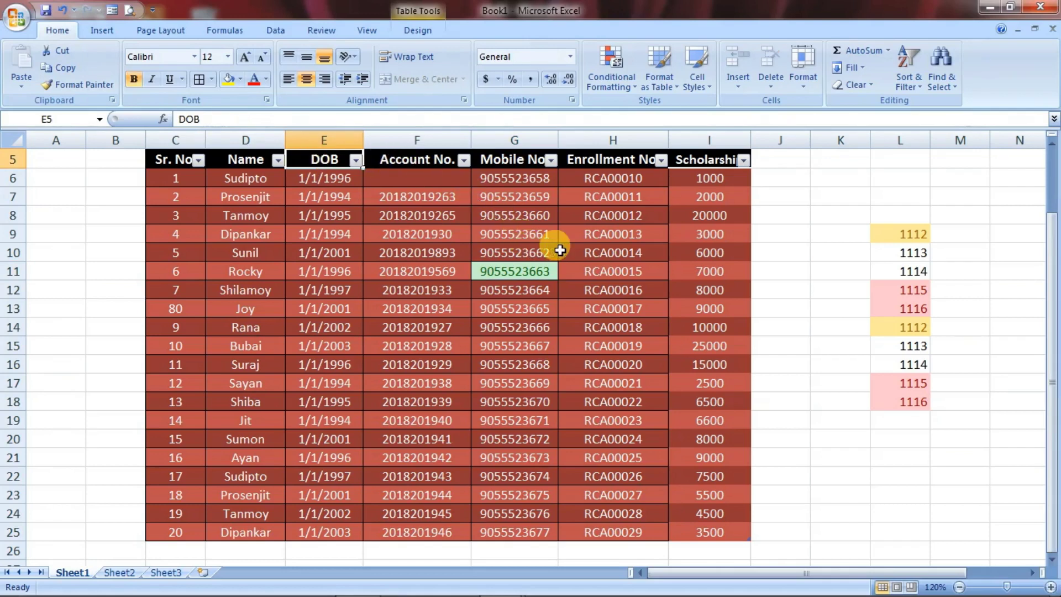
{"action": "left_click", "coordinate": [734, 87]}
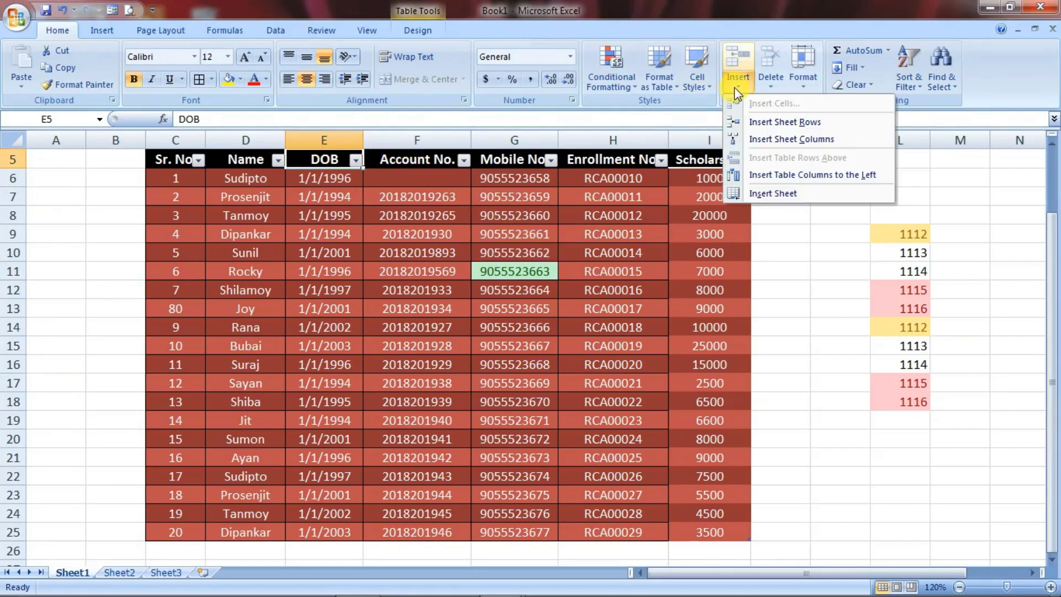
{"action": "left_click", "coordinate": [779, 145]}
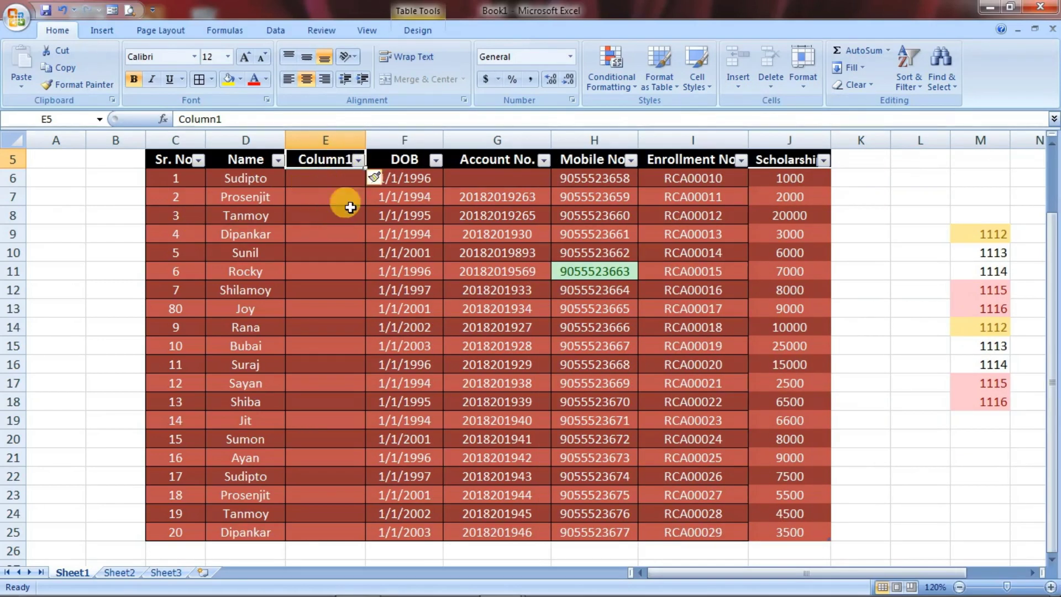
{"action": "double_click", "coordinate": [328, 162]}
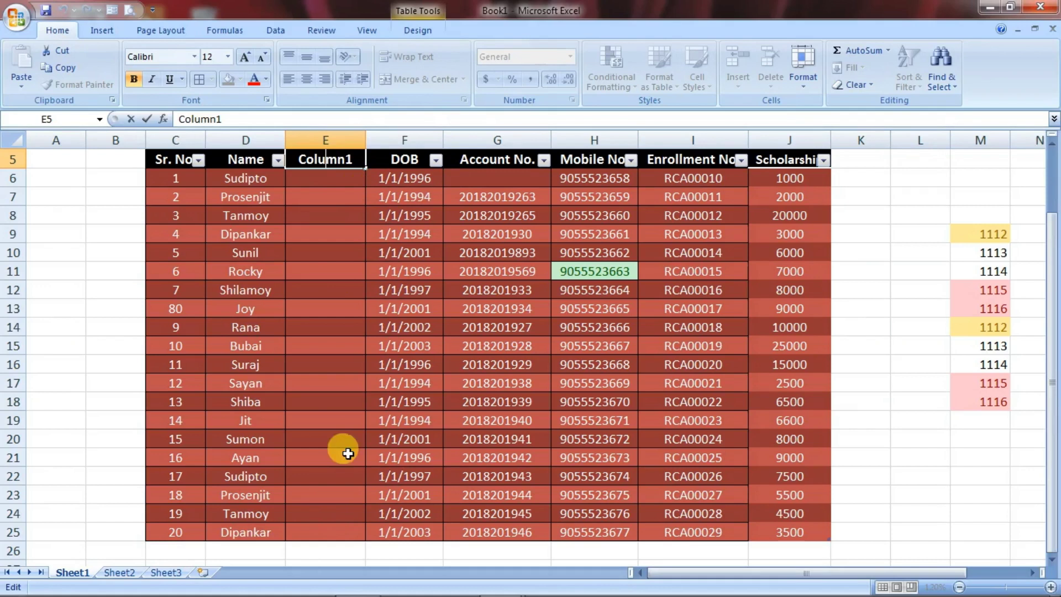
{"action": "left_click", "coordinate": [248, 202]}
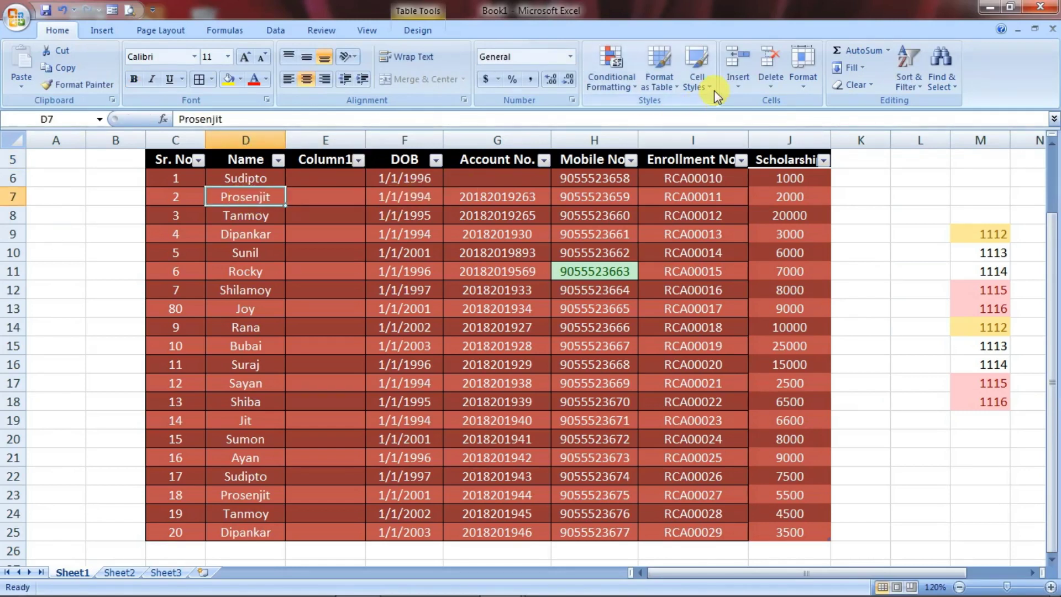
Step: Insert a blank sheet row at row 7, above the record with Sr. No. 2
{"action": "left_click", "coordinate": [731, 89]}
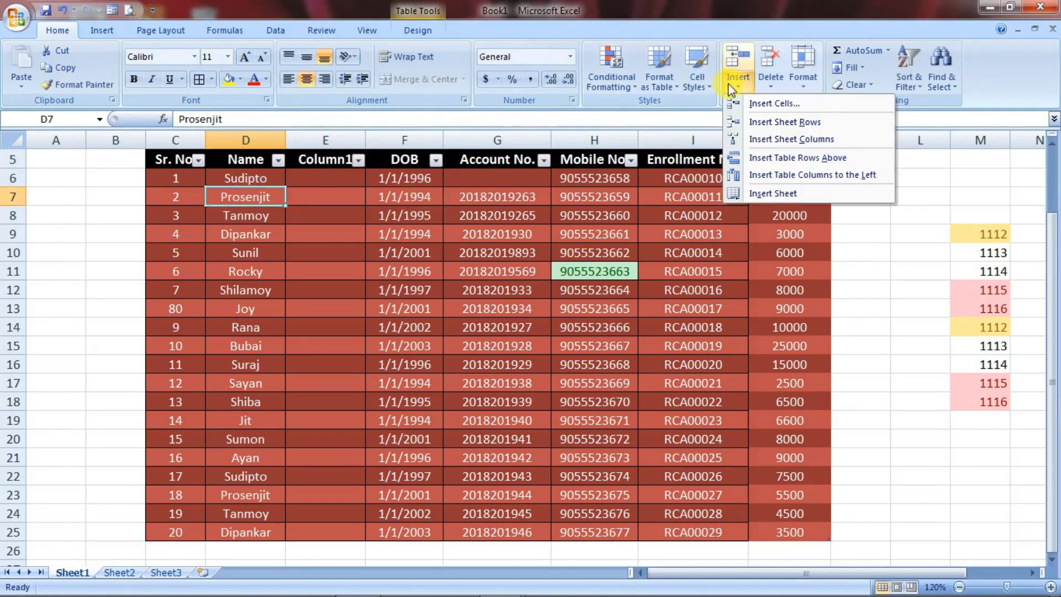
{"action": "left_click", "coordinate": [781, 121]}
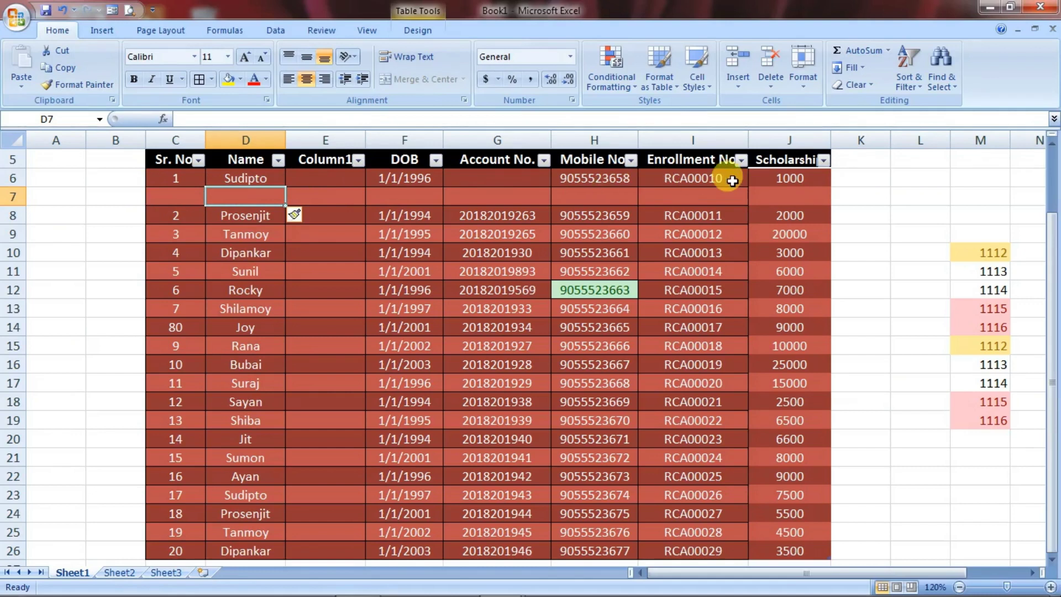
{"action": "key", "text": "Right"}
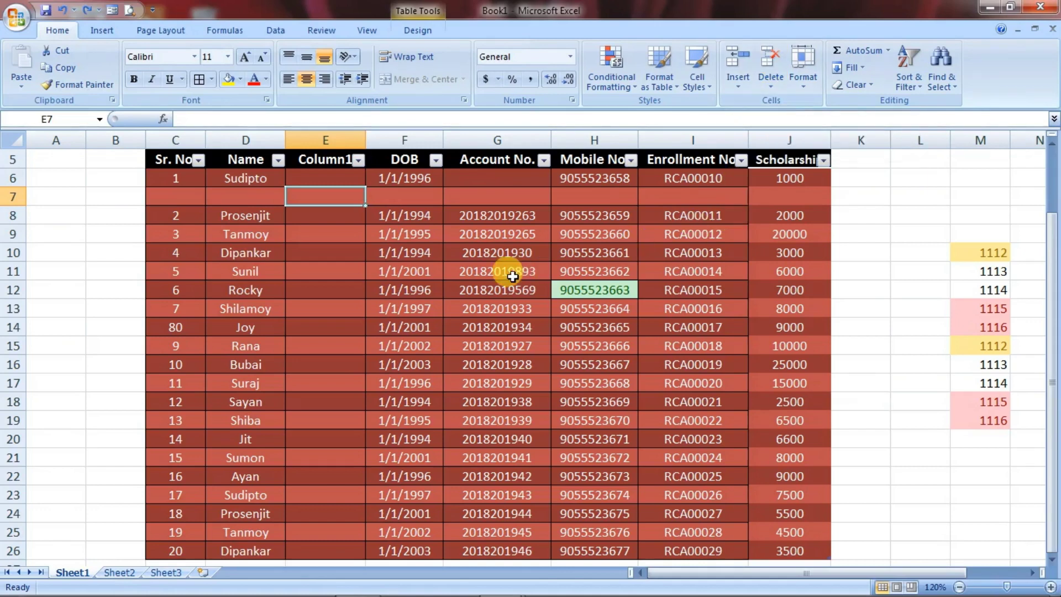
Step: Delete the empty table column between the Name and DOB columns
{"action": "left_click", "coordinate": [334, 160]}
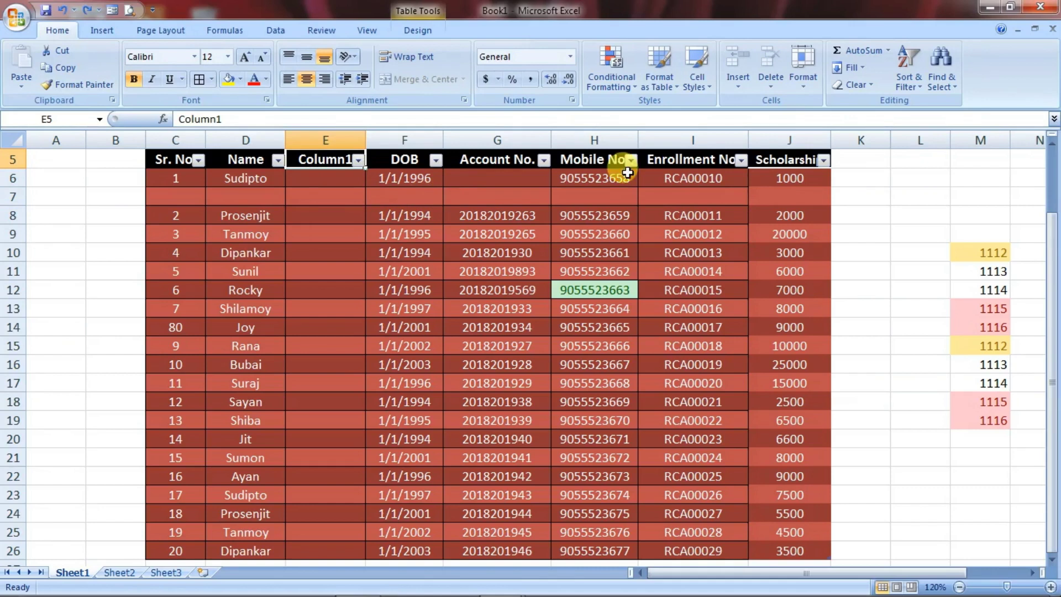
{"action": "left_click", "coordinate": [775, 90]}
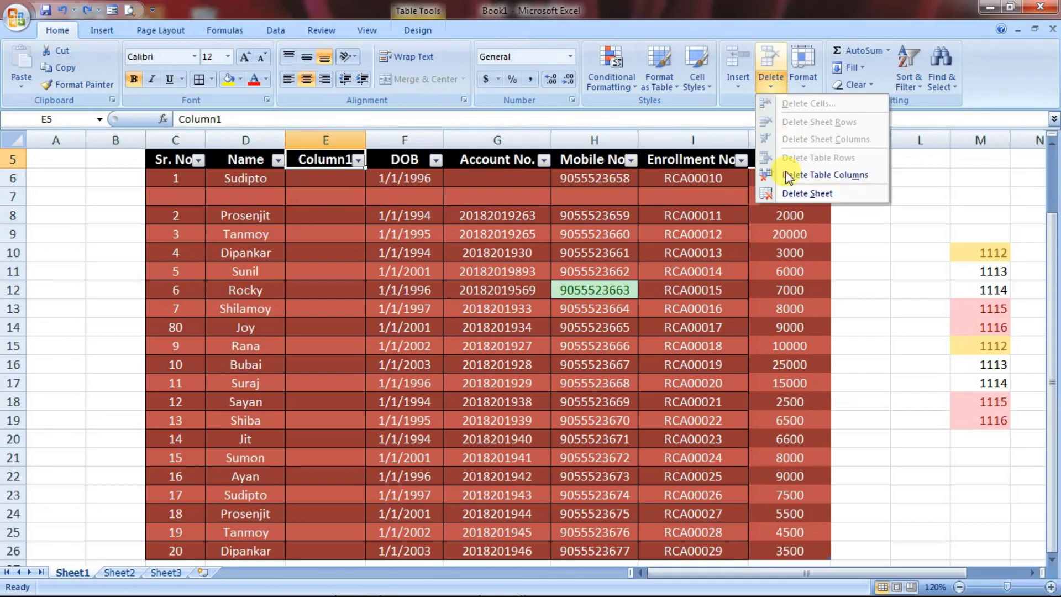
{"action": "left_click", "coordinate": [856, 174]}
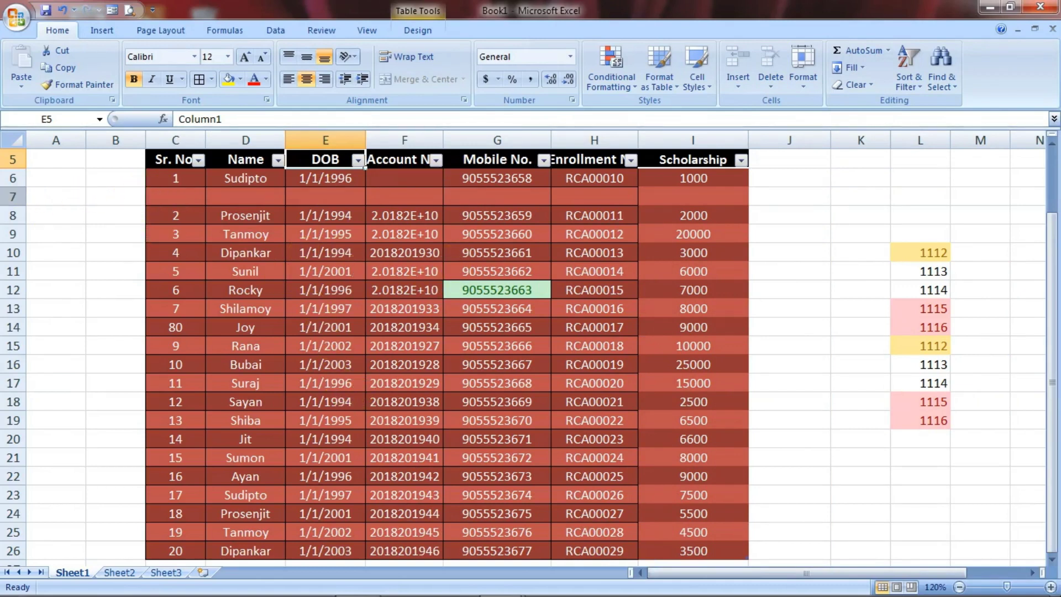
Step: Delete the blank sheet row 7 from the table
{"action": "left_click", "coordinate": [12, 197]}
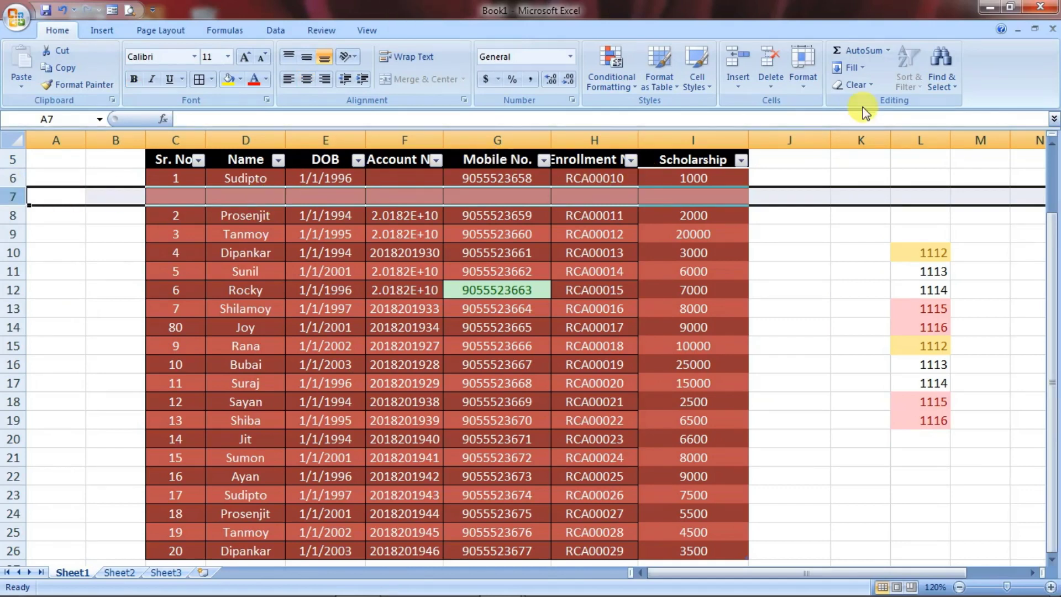
{"action": "left_click", "coordinate": [773, 87]}
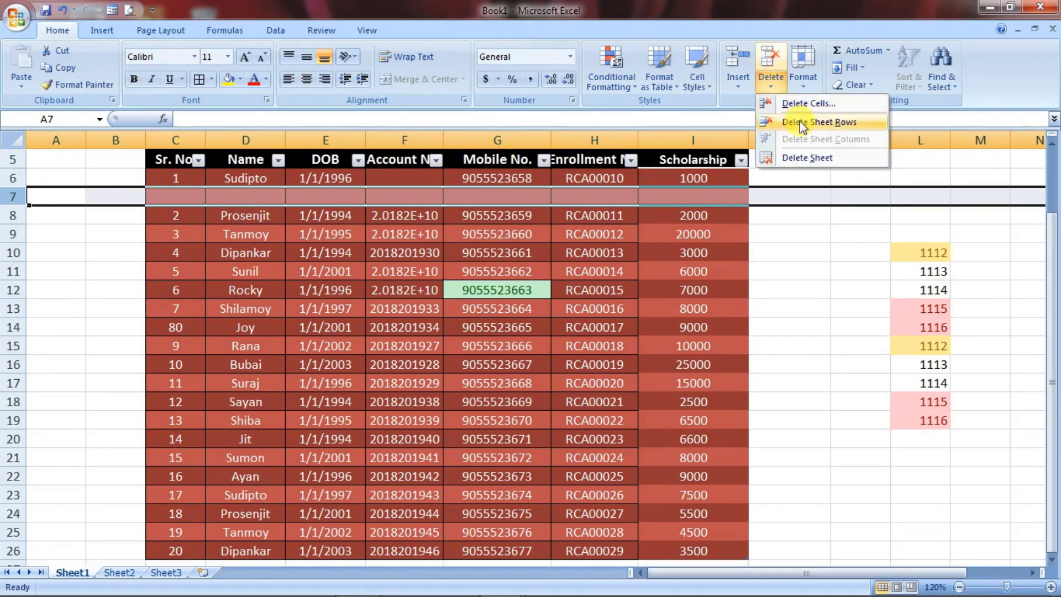
{"action": "left_click", "coordinate": [818, 123]}
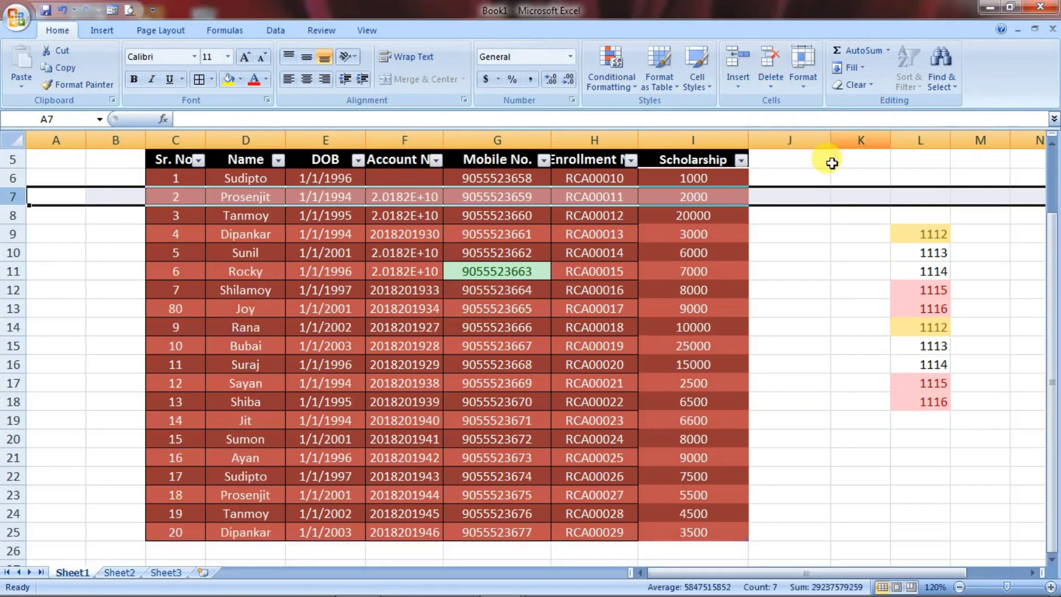
{"action": "left_click", "coordinate": [83, 271]}
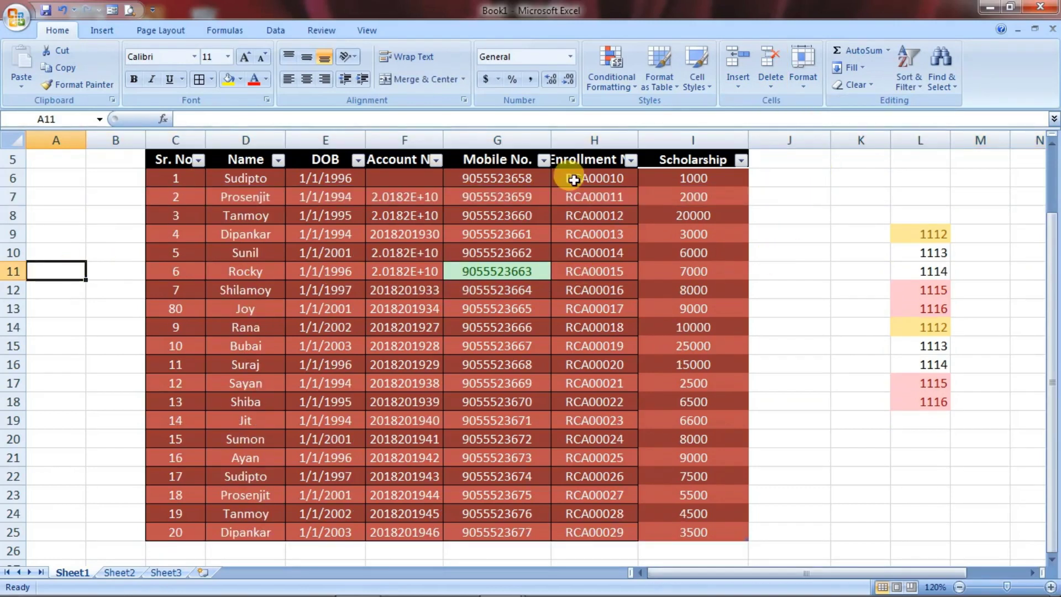